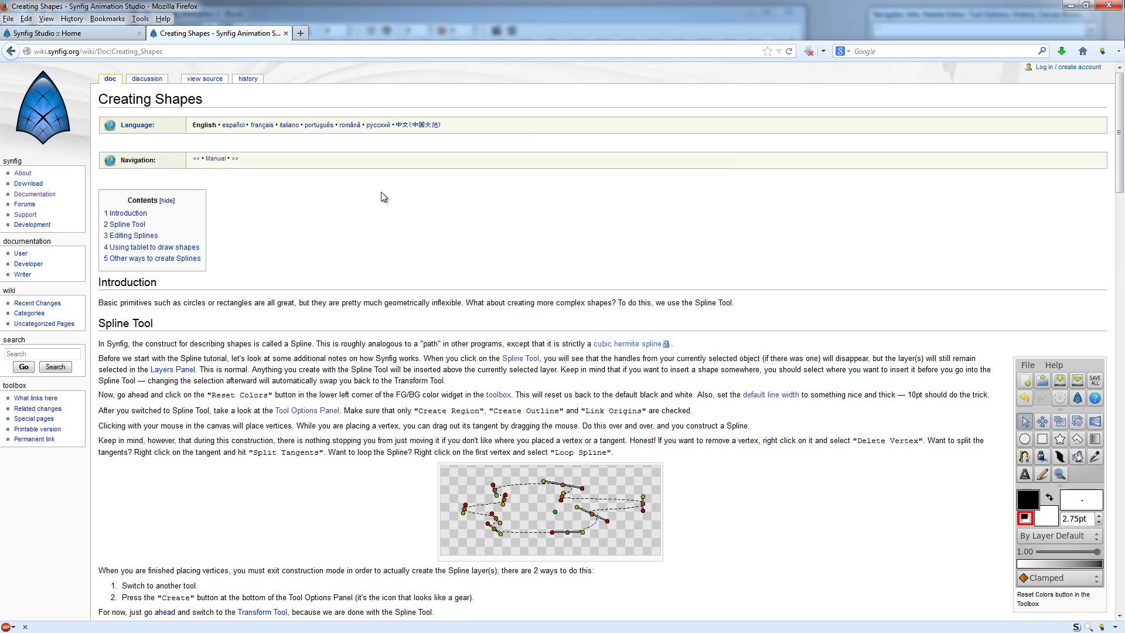
Look through the Creating Shapes manual page, from the Spline Tool section to other ways of creating splines
{"action": "scroll", "coordinate": [774, 243], "scroll_direction": "down", "scroll_amount": 15}
{"action": "scroll", "coordinate": [773, 241], "scroll_direction": "down", "scroll_amount": 15}
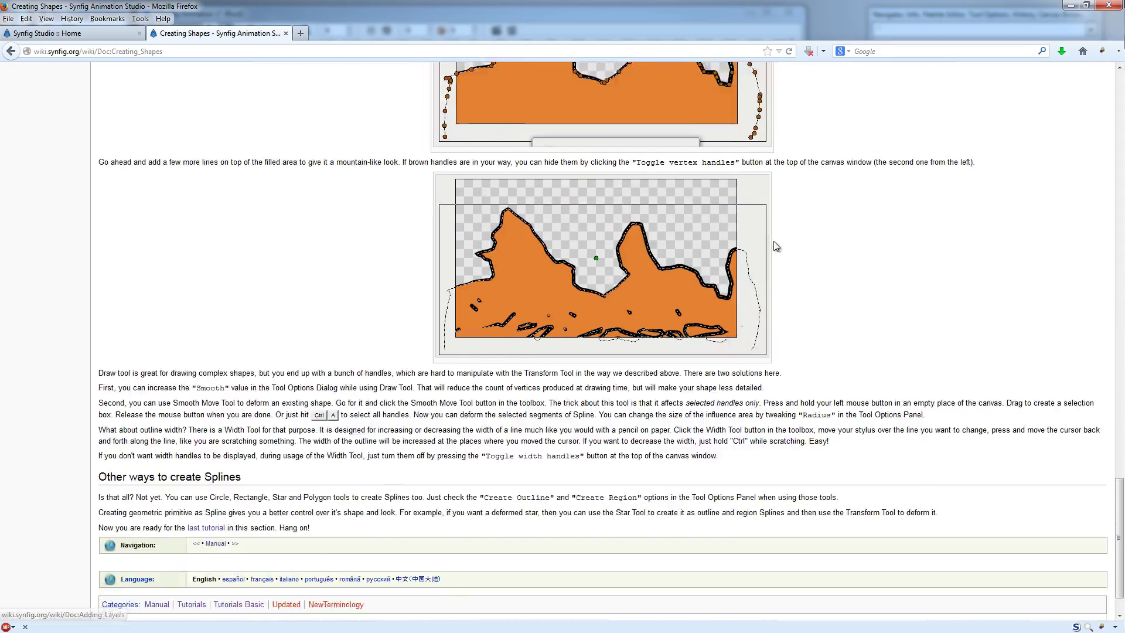
{"action": "scroll", "coordinate": [774, 241], "scroll_direction": "up", "scroll_amount": 20}
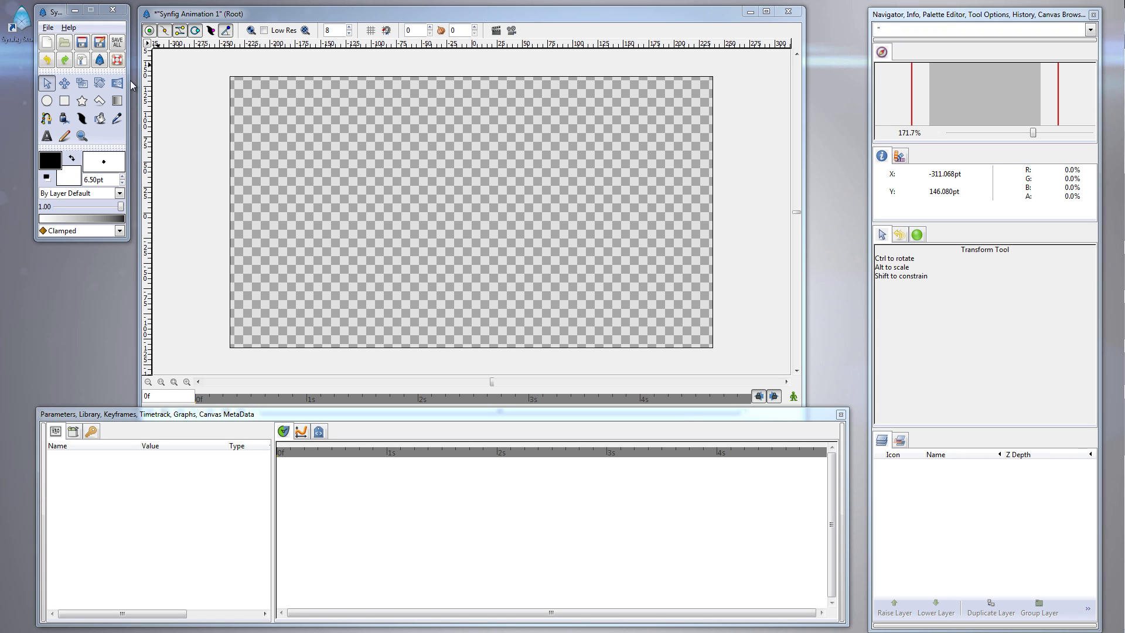
Draw an open spline with the Spline Tool, using four corner vertices along the left, bottom and right, then four curved vertices across the top
{"action": "left_click", "coordinate": [47, 119]}
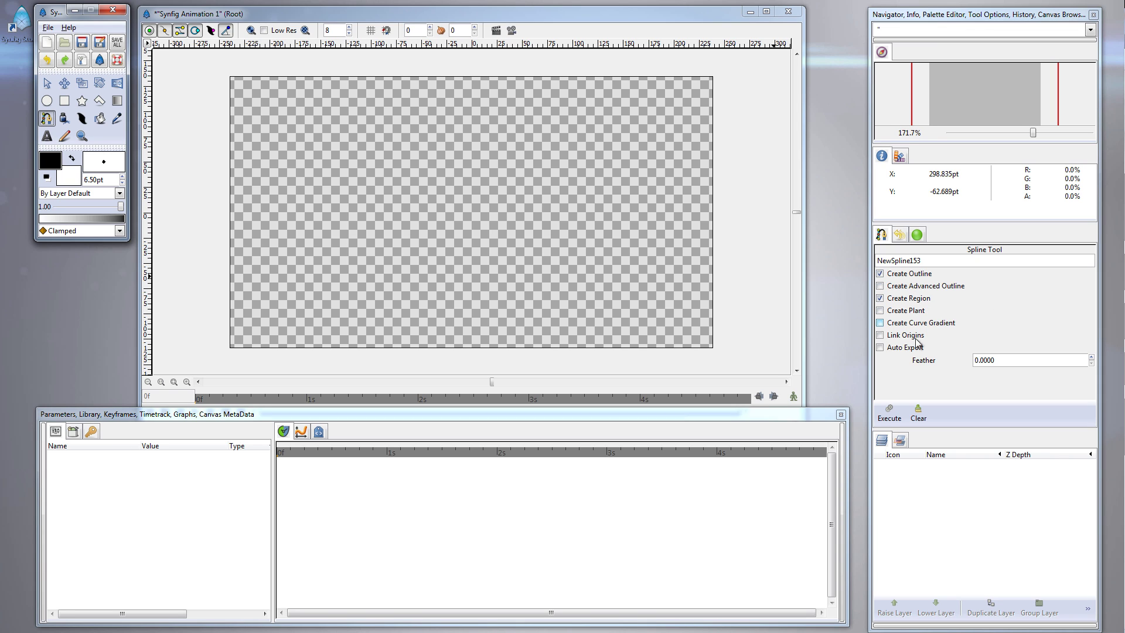
{"action": "left_click", "coordinate": [304, 172]}
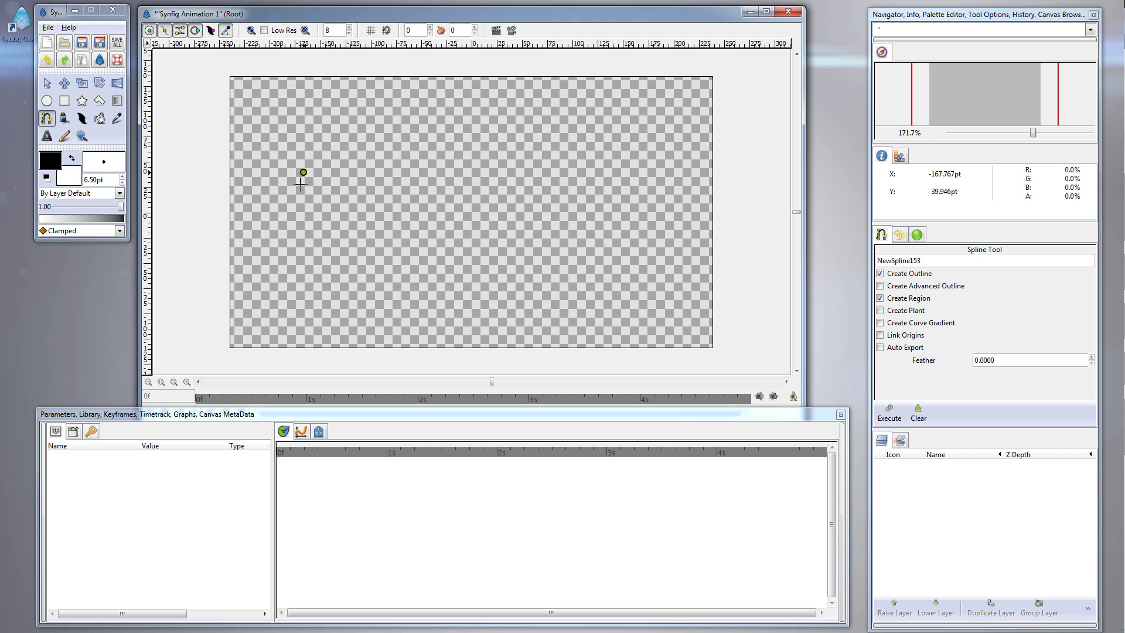
{"action": "left_click", "coordinate": [317, 251]}
{"action": "left_click", "coordinate": [456, 279]}
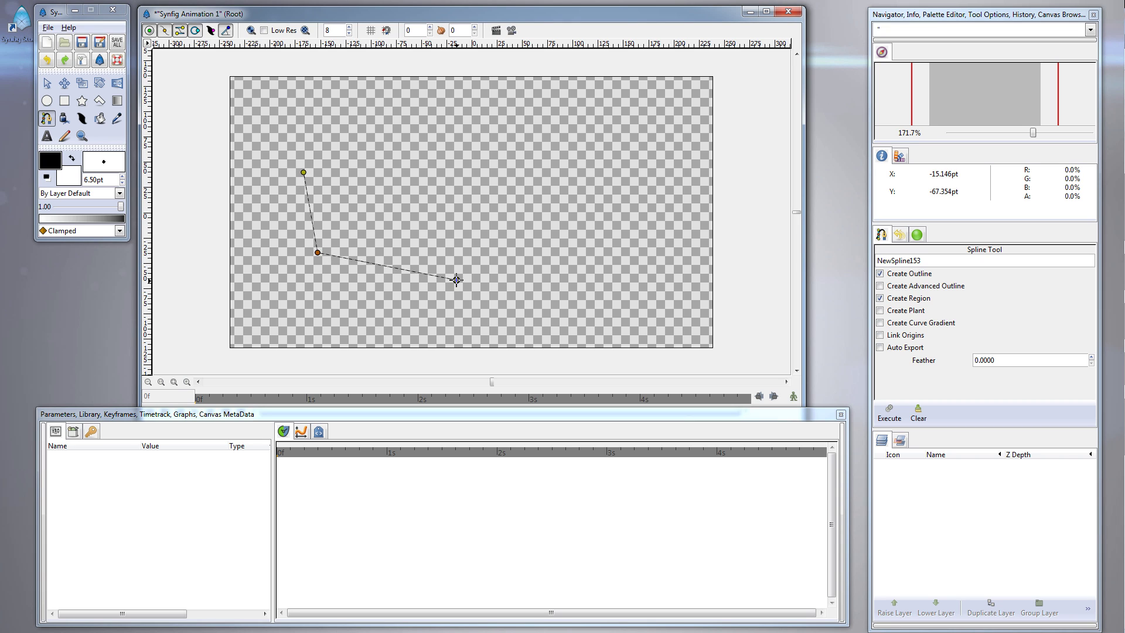
{"action": "left_click", "coordinate": [584, 212]}
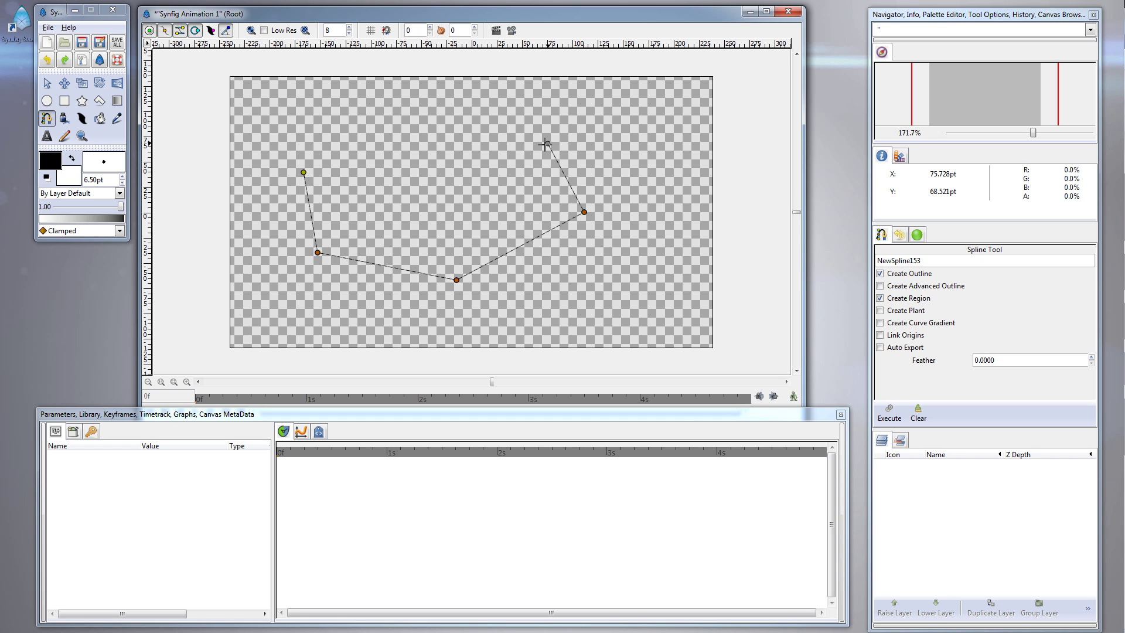
{"action": "left_click_drag", "start_coordinate": [542, 146], "coordinate": [515, 132]}
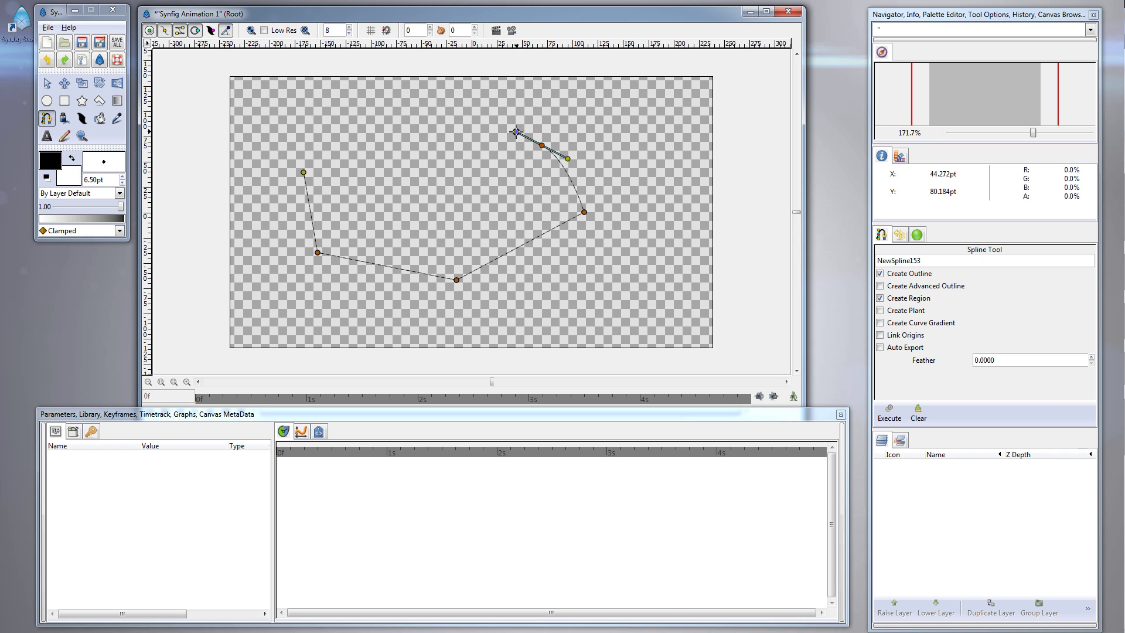
{"action": "left_click_drag", "start_coordinate": [452, 117], "coordinate": [294, 154]}
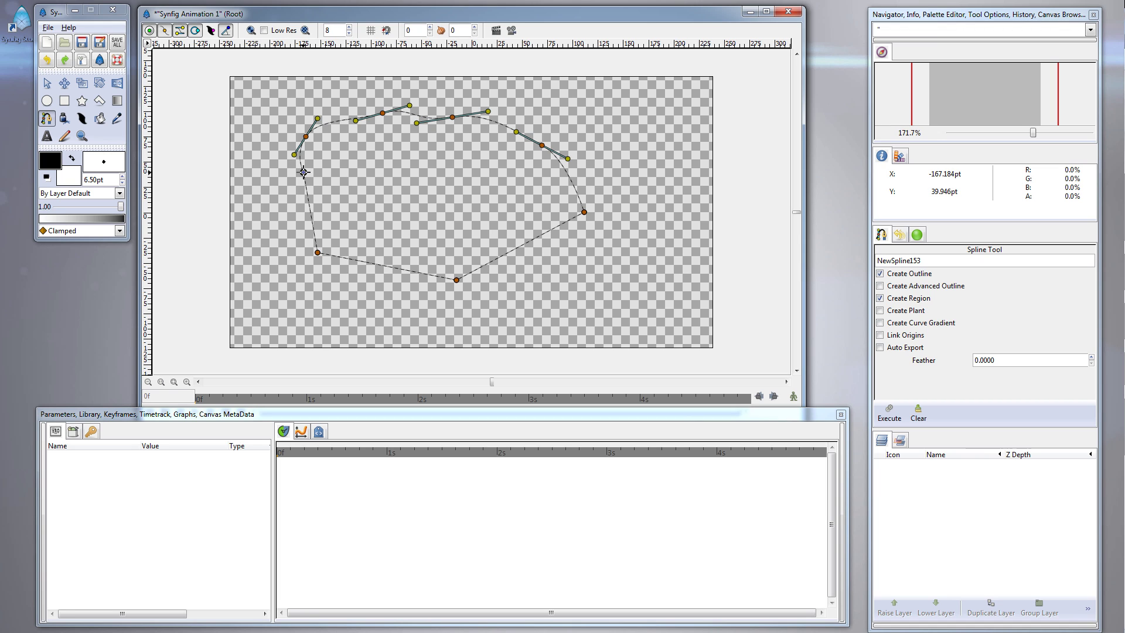
Loop the spline at its first vertex and create its outline and region layers
{"action": "right_click", "coordinate": [303, 172]}
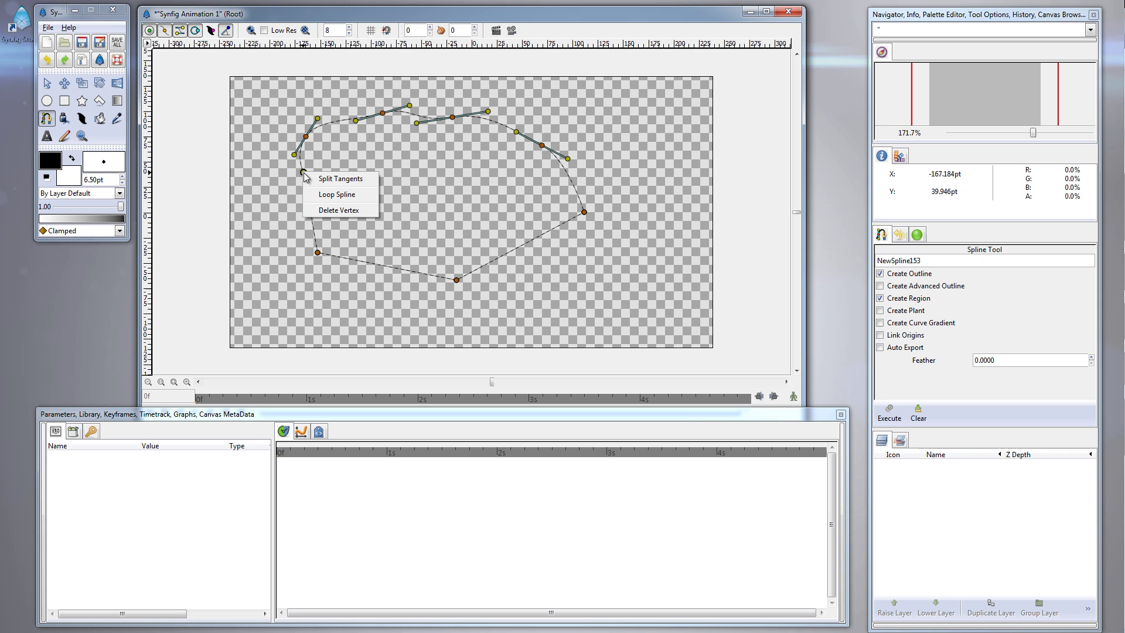
{"action": "left_click", "coordinate": [348, 191]}
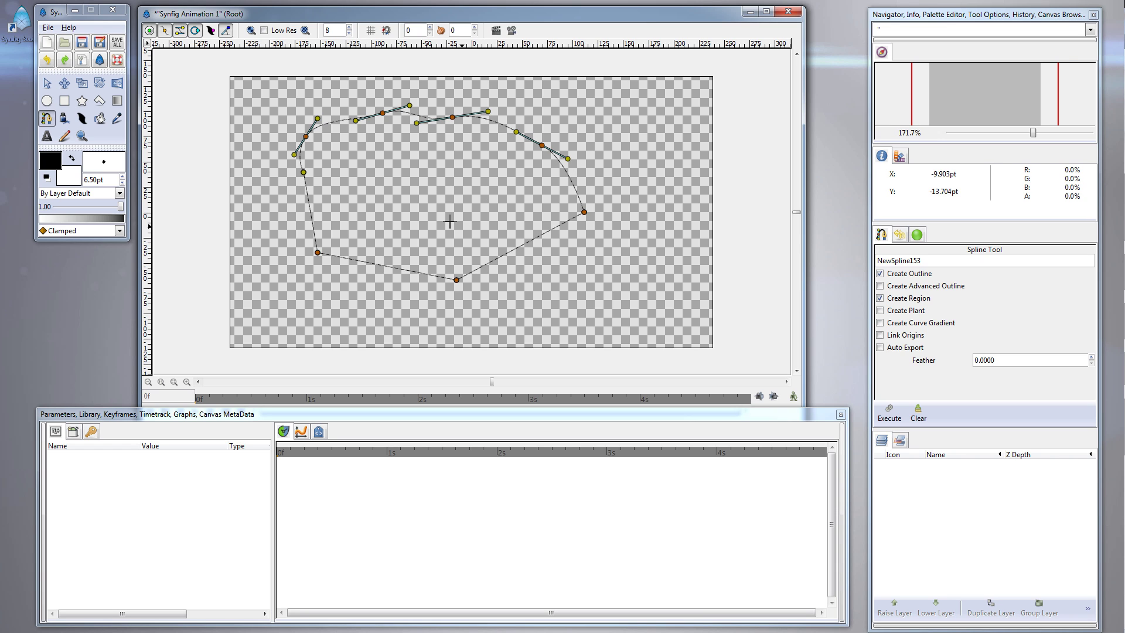
{"action": "left_click", "coordinate": [889, 415]}
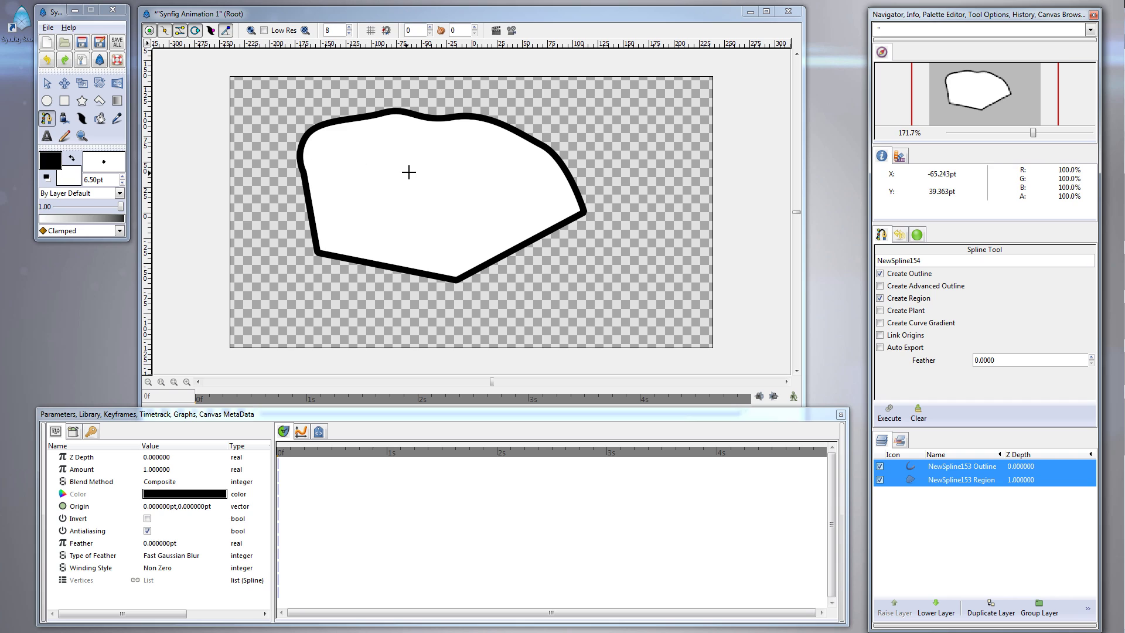
Select the white region with the Transform Tool and round its right, bottom and lower-left corners by pulling out the vertices' tangents
{"action": "left_click", "coordinate": [48, 178]}
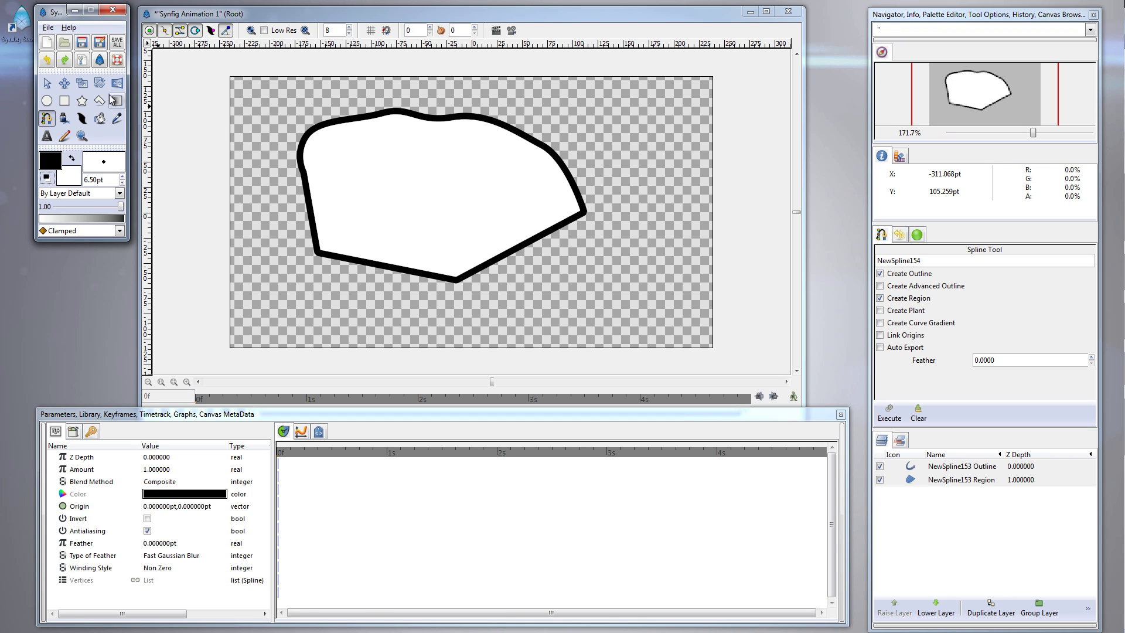
{"action": "left_click", "coordinate": [49, 85]}
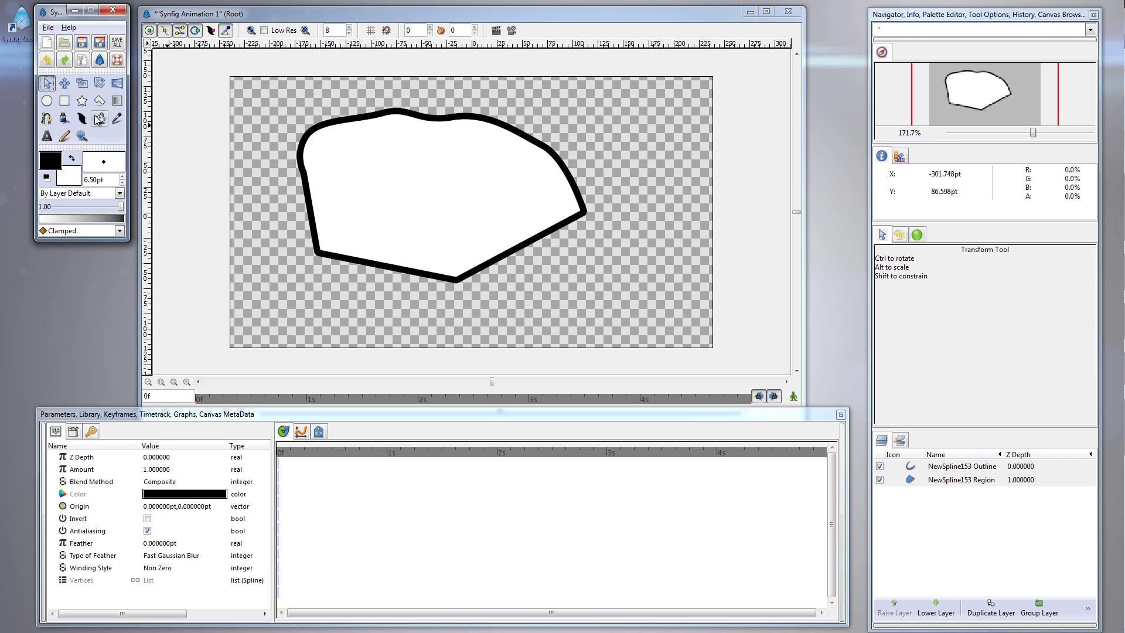
{"action": "left_click", "coordinate": [408, 182]}
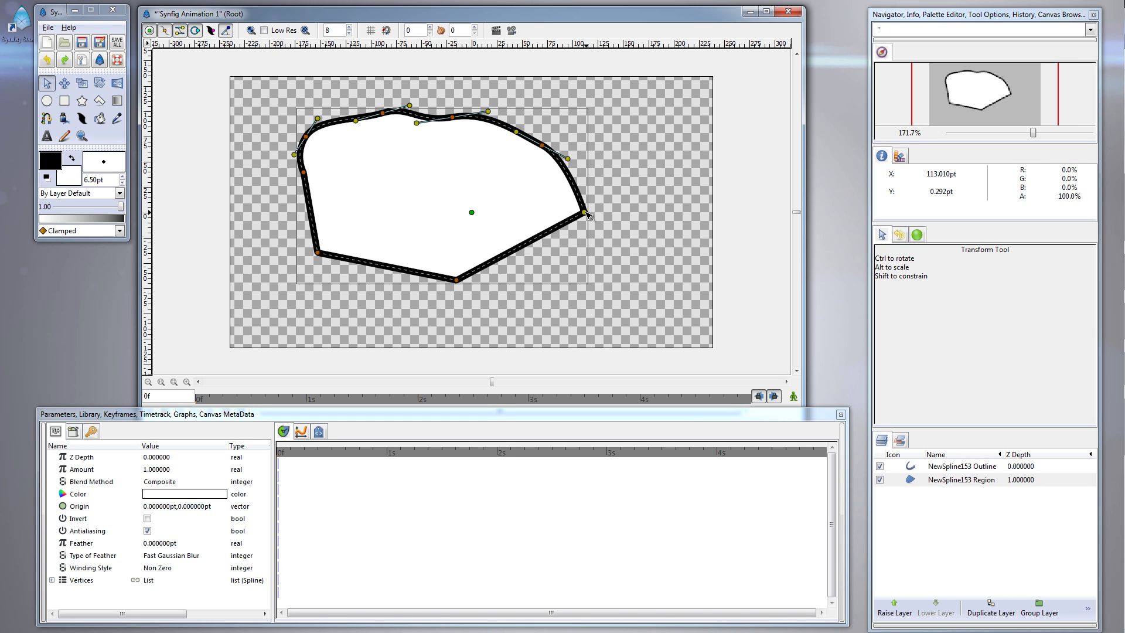
{"action": "left_click_drag", "start_coordinate": [586, 213], "coordinate": [596, 190]}
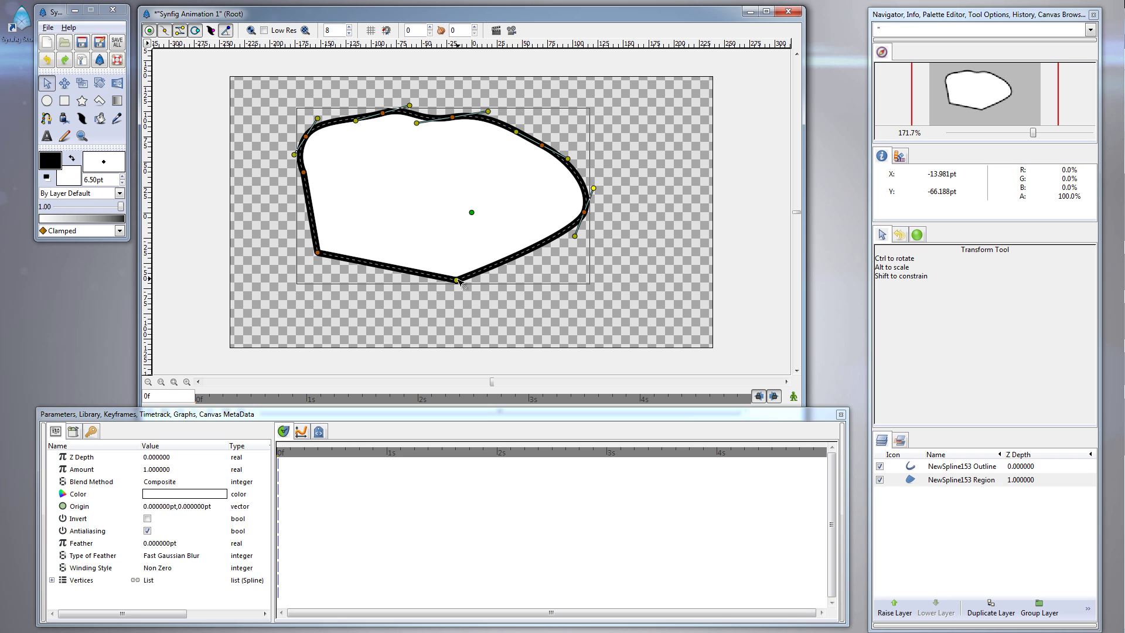
{"action": "left_click_drag", "start_coordinate": [457, 280], "coordinate": [420, 284]}
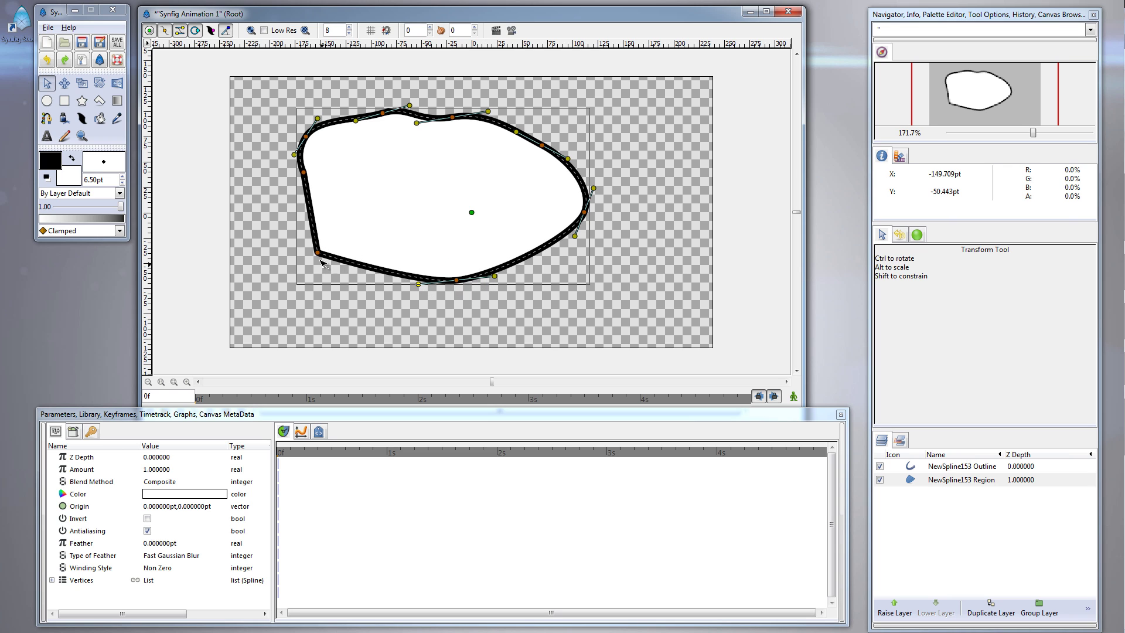
{"action": "left_click_drag", "start_coordinate": [321, 256], "coordinate": [338, 280]}
Move the left vertex outward with curved tangents and smooth the top and upper-right edges by adjusting their vertices and tangents
{"action": "left_click_drag", "start_coordinate": [304, 171], "coordinate": [281, 179]}
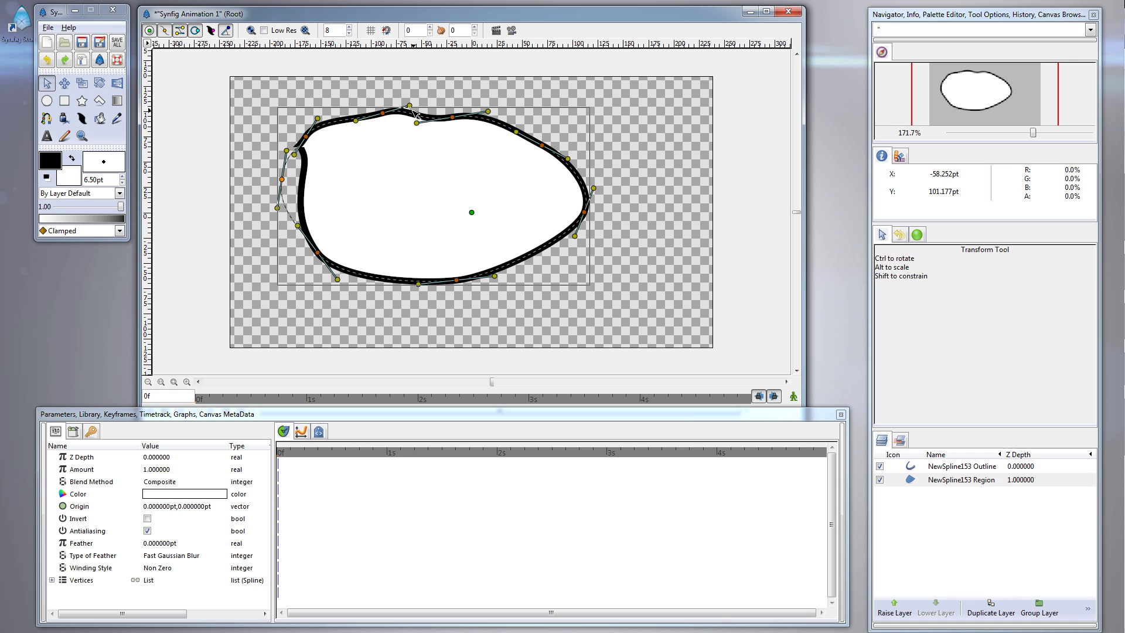
{"action": "left_click_drag", "start_coordinate": [410, 106], "coordinate": [506, 124]}
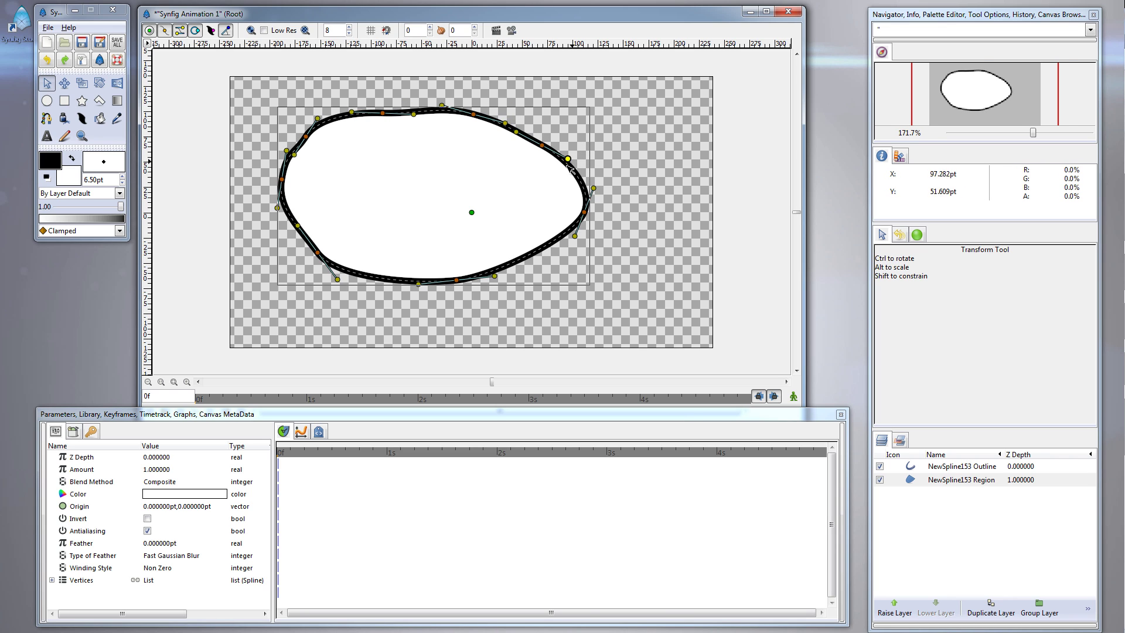
{"action": "left_click_drag", "start_coordinate": [569, 160], "coordinate": [567, 168]}
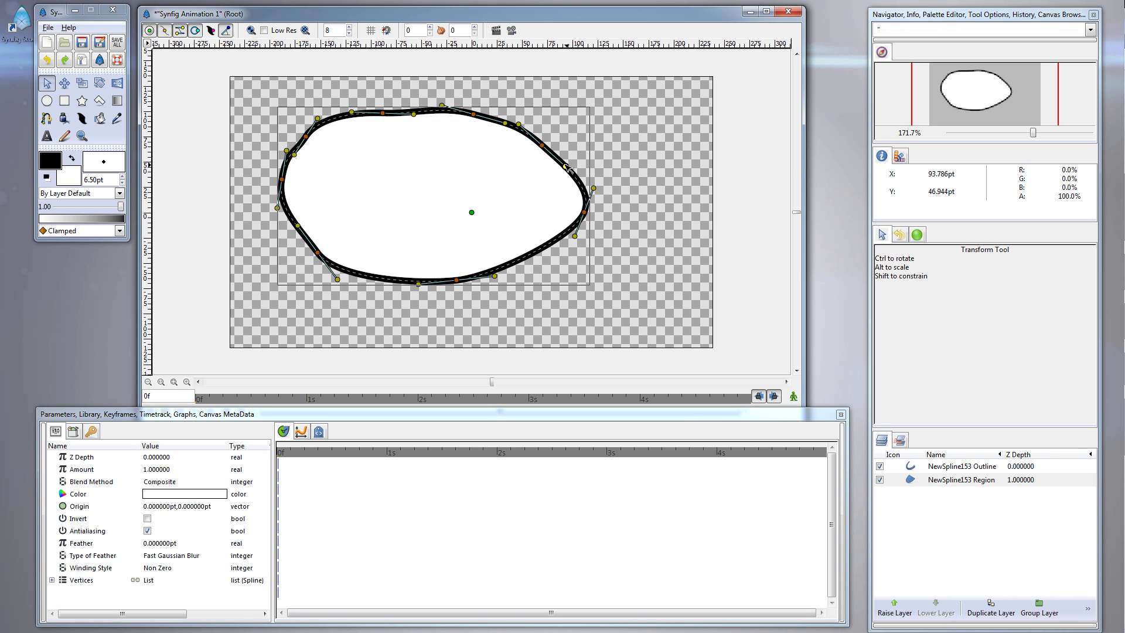
Remove the vertex in the middle of the top edge and adjust the tangent of the upper-left vertex
{"action": "right_click", "coordinate": [383, 115]}
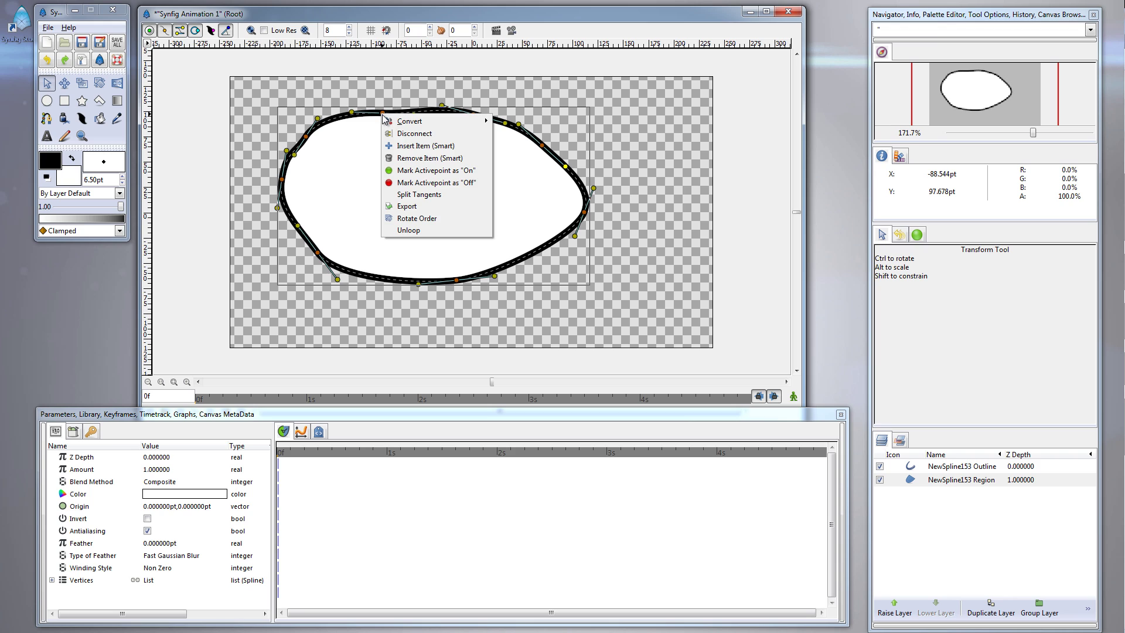
{"action": "left_click", "coordinate": [441, 159]}
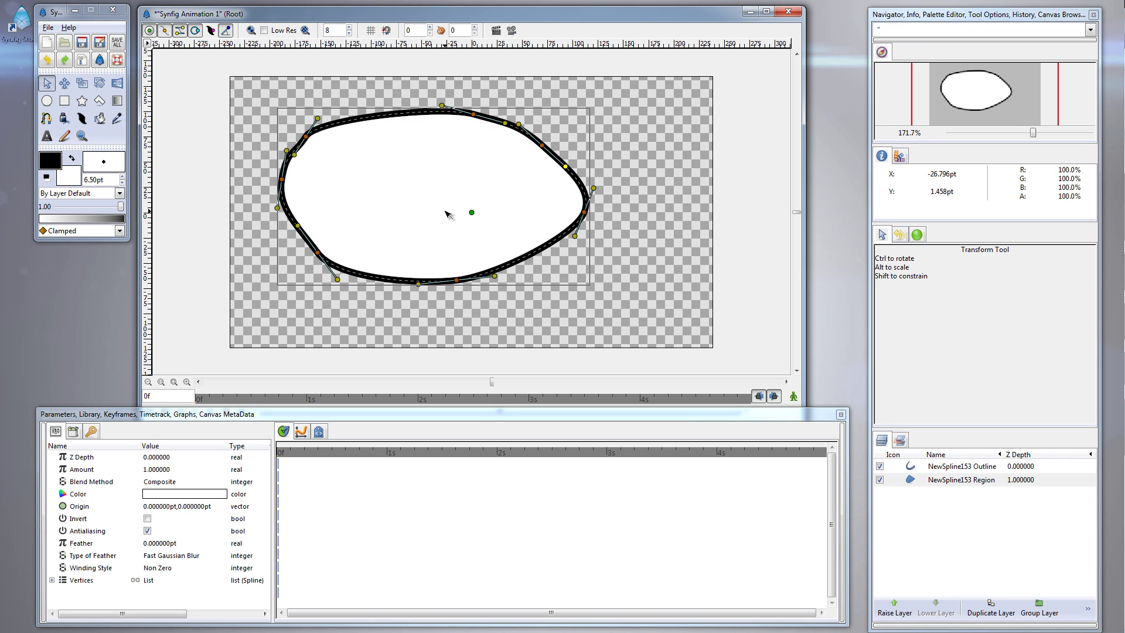
{"action": "left_click_drag", "start_coordinate": [319, 121], "coordinate": [323, 128]}
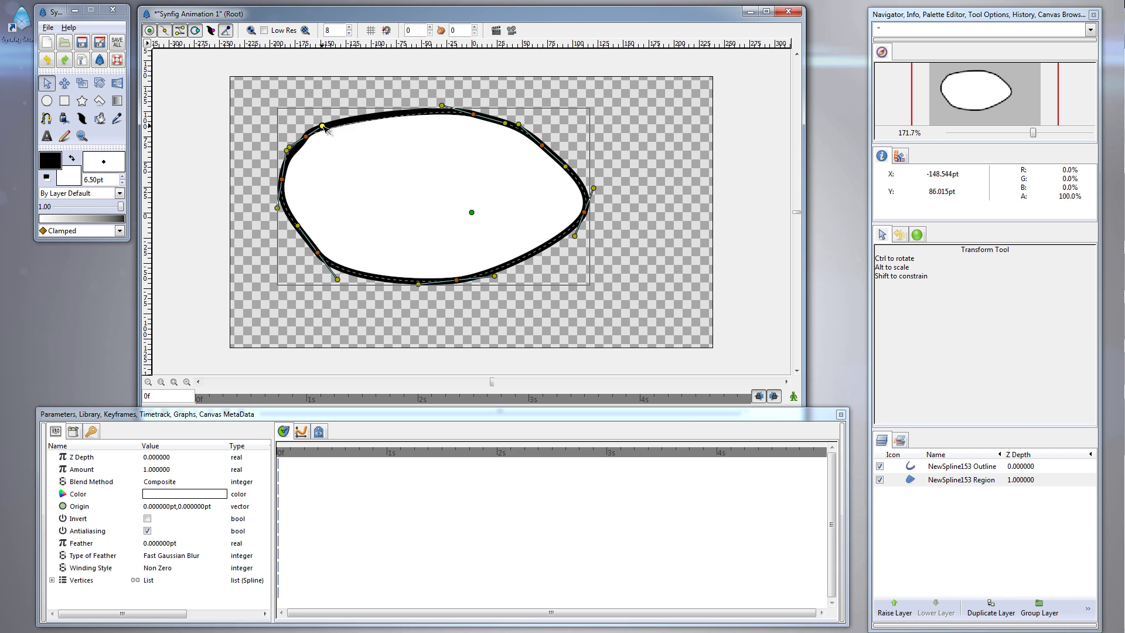
Remove the lower-left vertex from the spline
{"action": "right_click", "coordinate": [319, 254]}
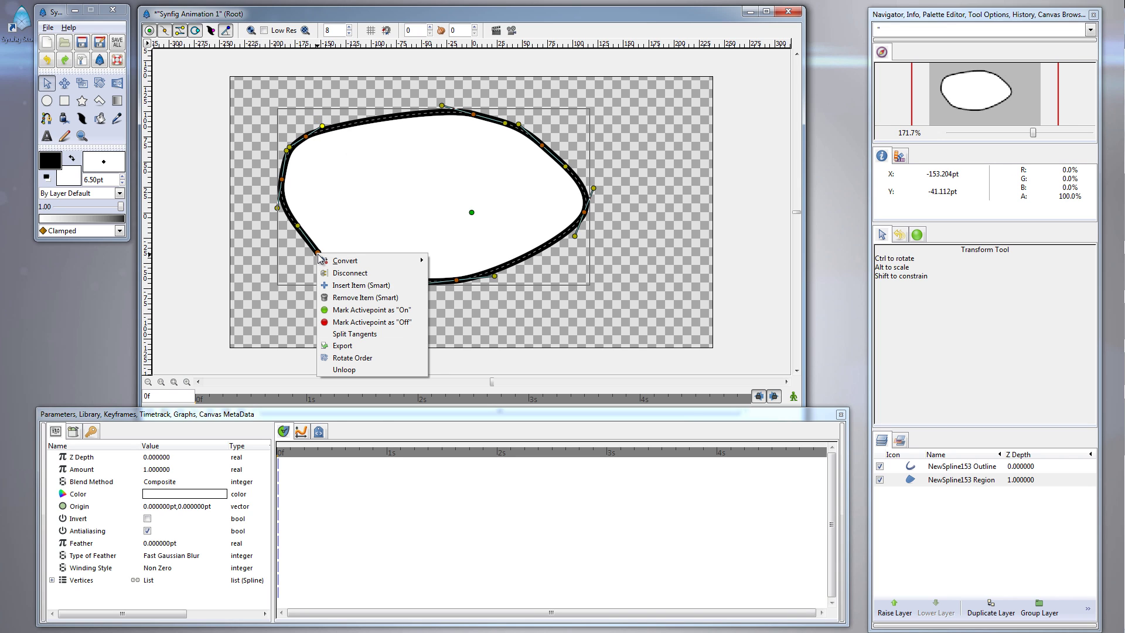
{"action": "left_click", "coordinate": [365, 285]}
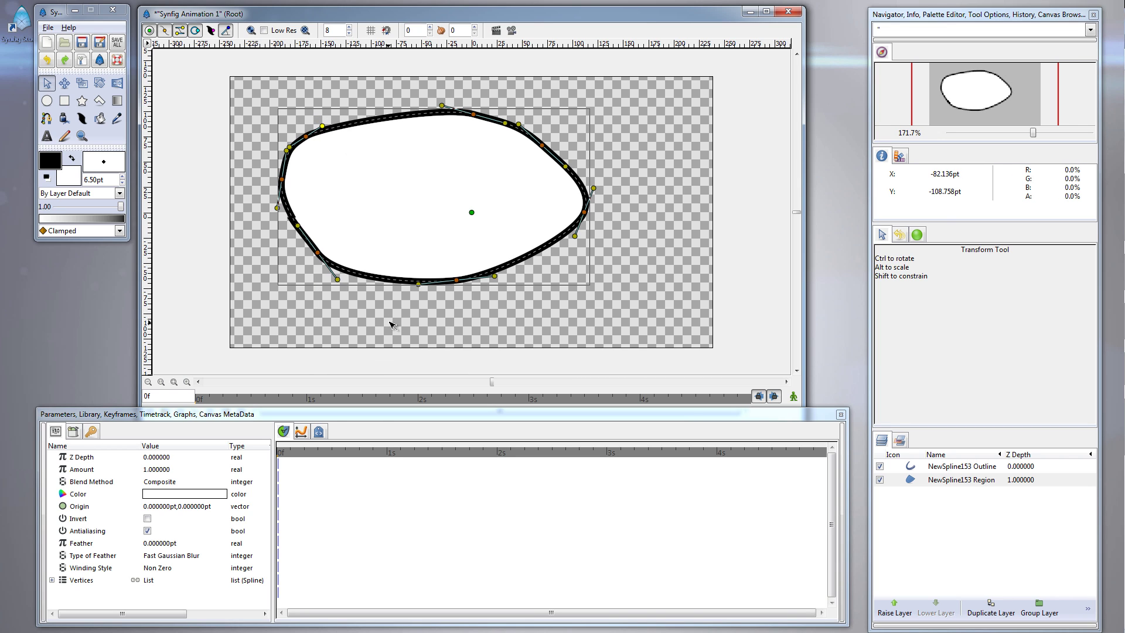
{"action": "right_click", "coordinate": [319, 254]}
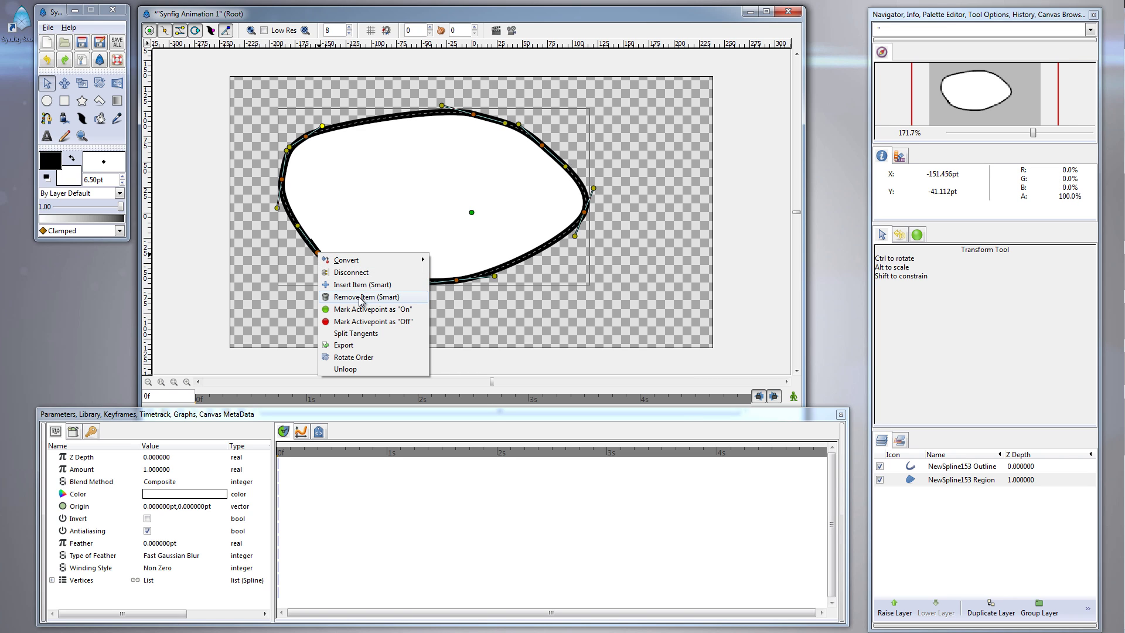
{"action": "left_click", "coordinate": [359, 294]}
{"action": "right_click", "coordinate": [319, 254]}
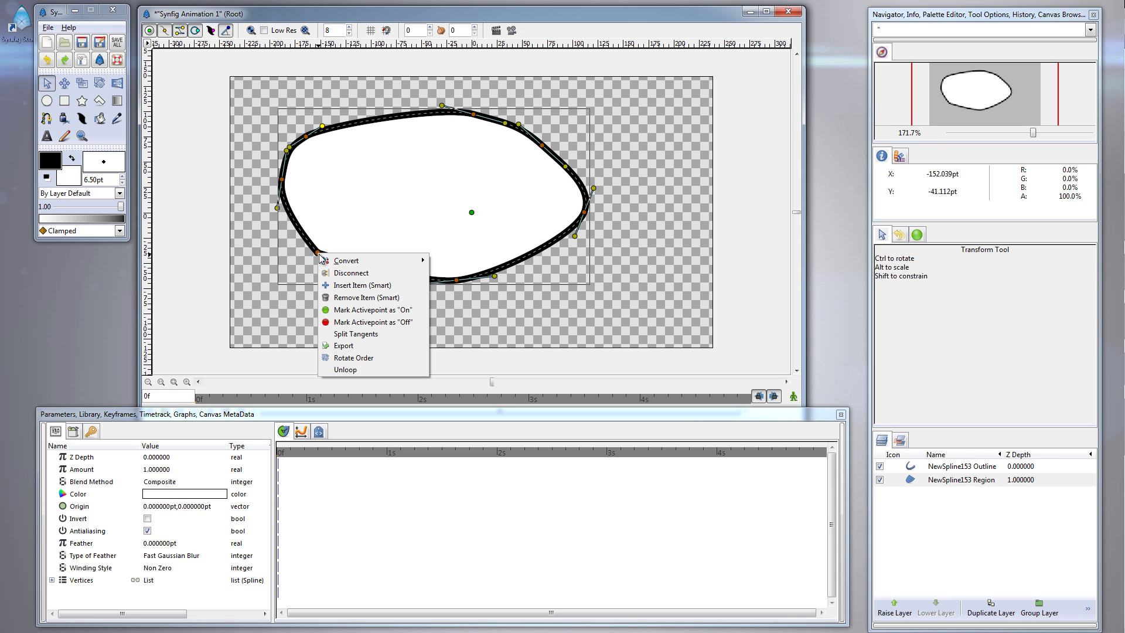
{"action": "left_click", "coordinate": [359, 295]}
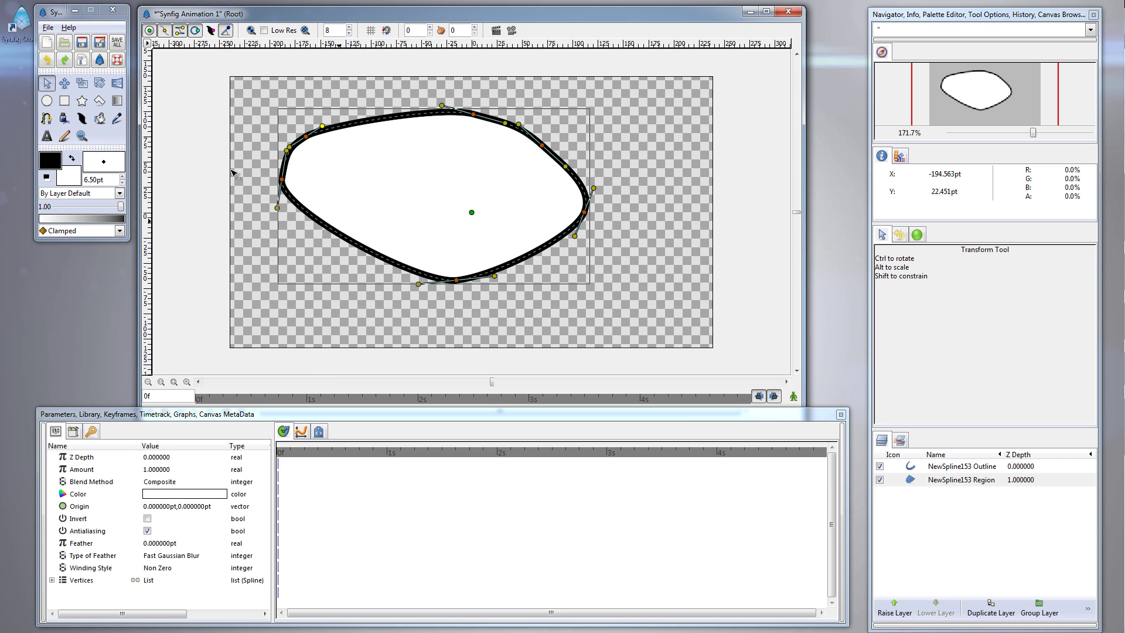
Reshape the region into a compact rounded form by repositioning the left, bottom, right and upper-right vertices and the left vertex's tangent
{"action": "left_click_drag", "start_coordinate": [283, 181], "coordinate": [321, 268]}
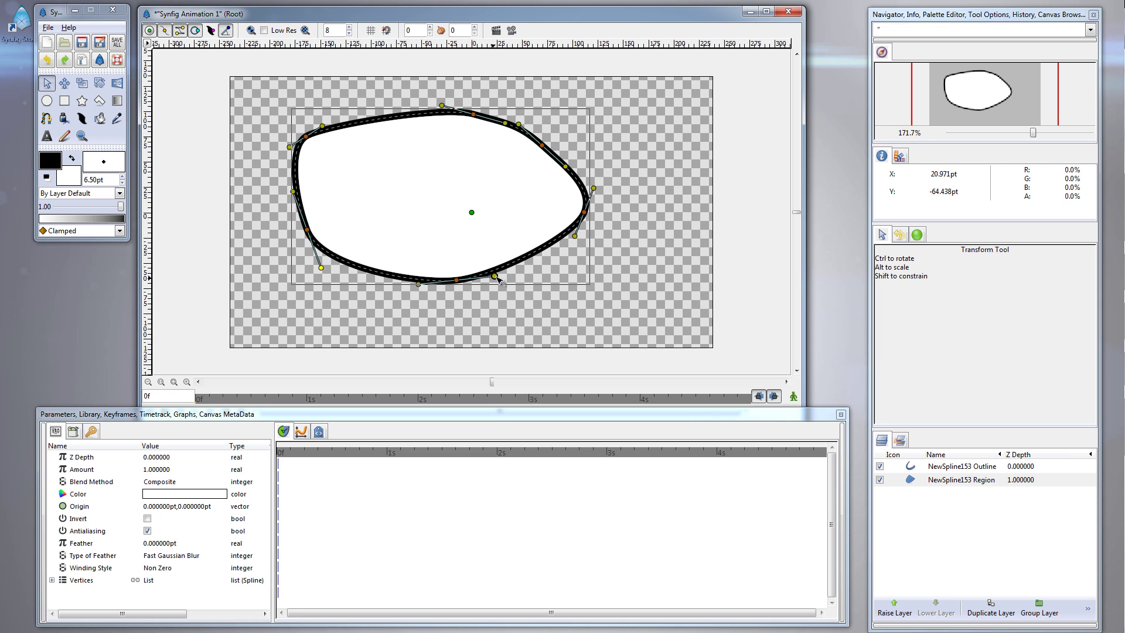
{"action": "left_click_drag", "start_coordinate": [495, 276], "coordinate": [433, 268]}
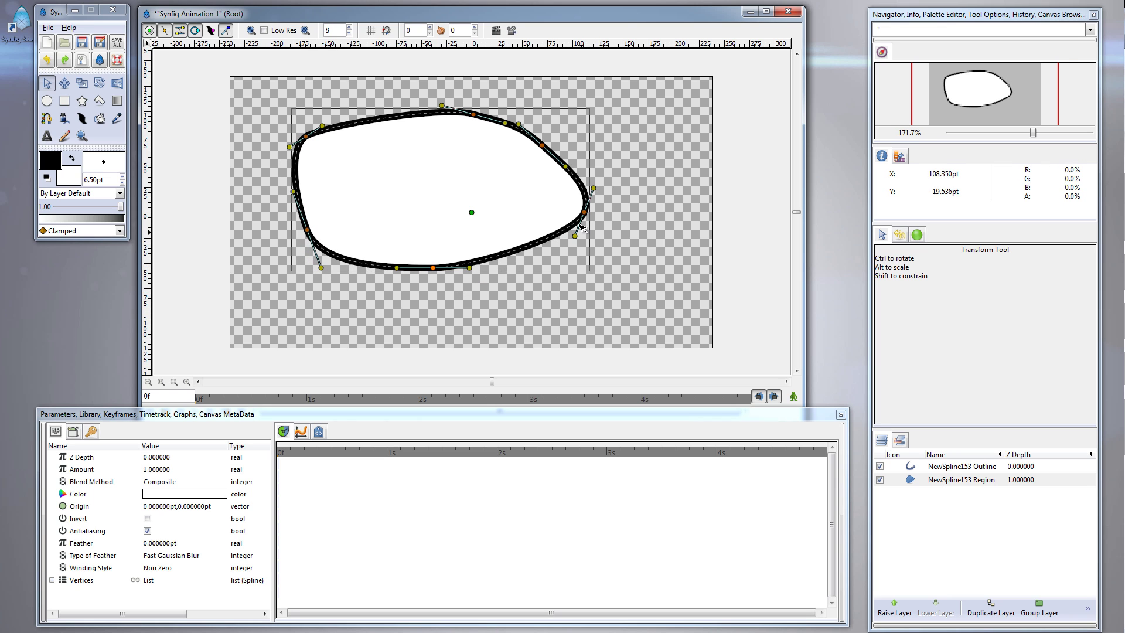
{"action": "left_click_drag", "start_coordinate": [584, 211], "coordinate": [539, 221]}
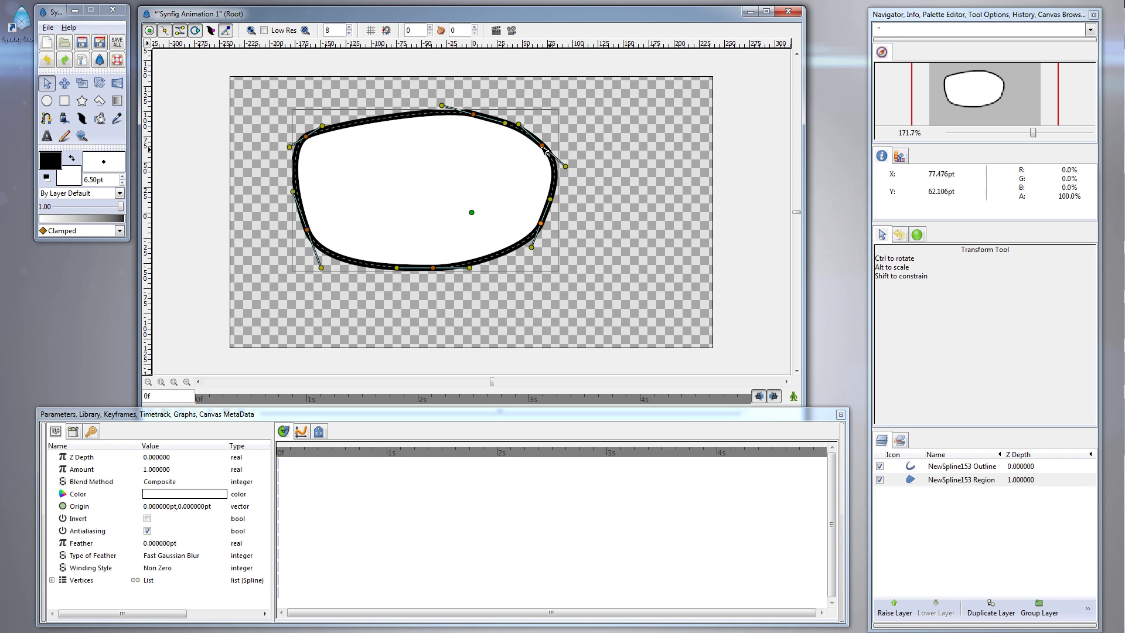
{"action": "left_click_drag", "start_coordinate": [543, 146], "coordinate": [537, 132]}
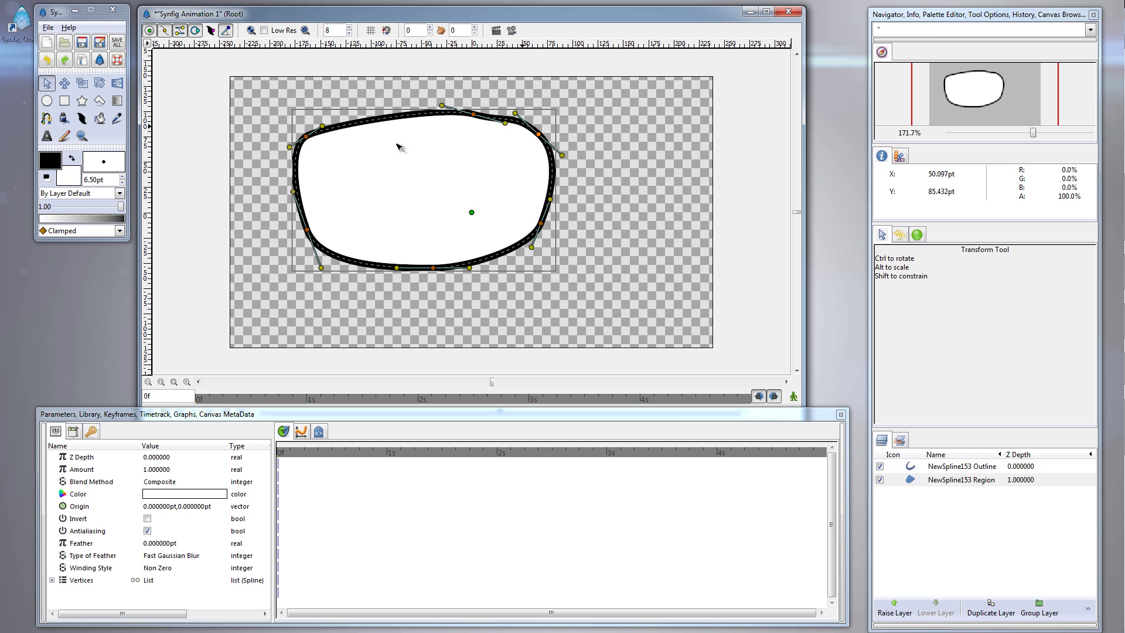
Insert a vertex on the upper-left part of the top edge and move it slightly below the edge to form a dent
{"action": "right_click", "coordinate": [376, 121]}
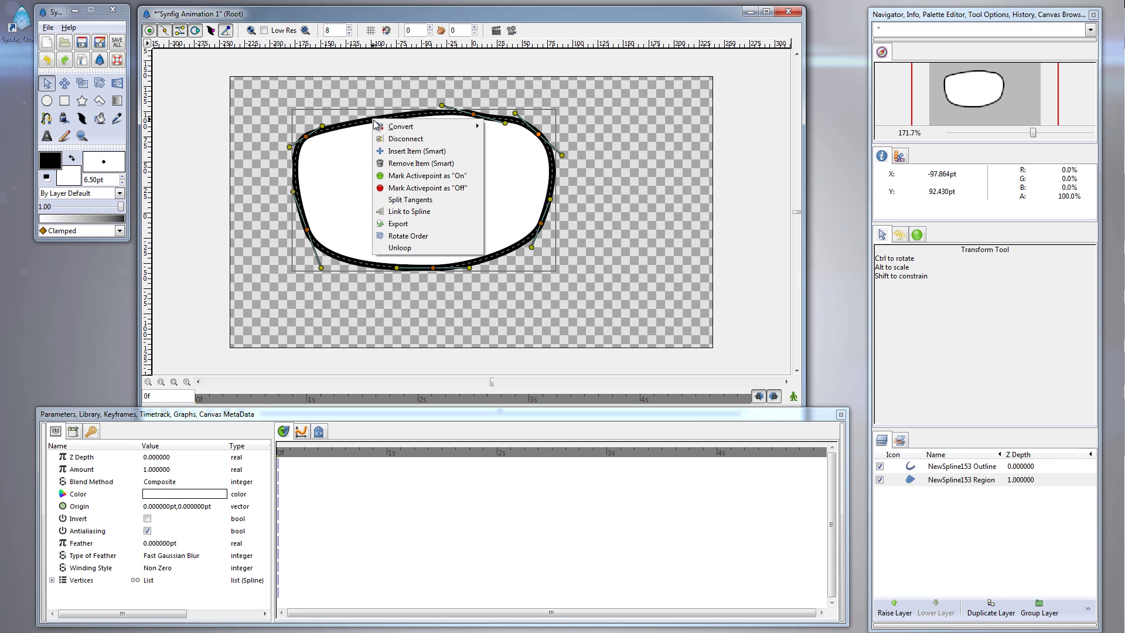
{"action": "left_click", "coordinate": [457, 155]}
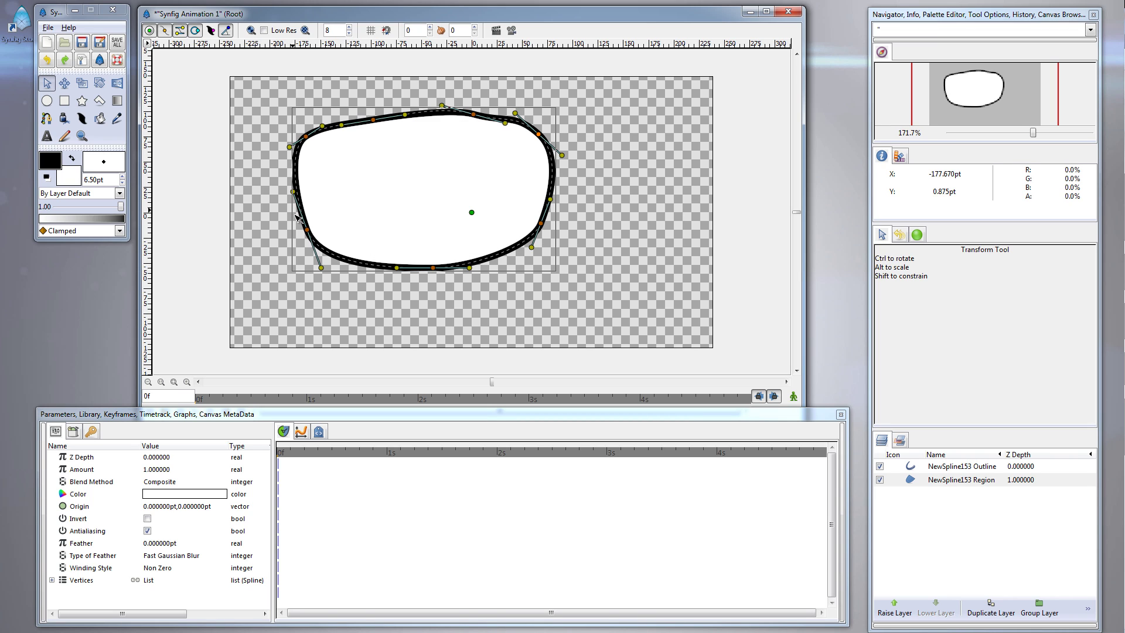
{"action": "mouse_move", "coordinate": [370, 112]}
{"action": "left_mouse_down"}
{"action": "mouse_move", "coordinate": [396, 111]}
{"action": "mouse_move", "coordinate": [381, 114]}
{"action": "mouse_move", "coordinate": [382, 128]}
{"action": "left_mouse_up"}
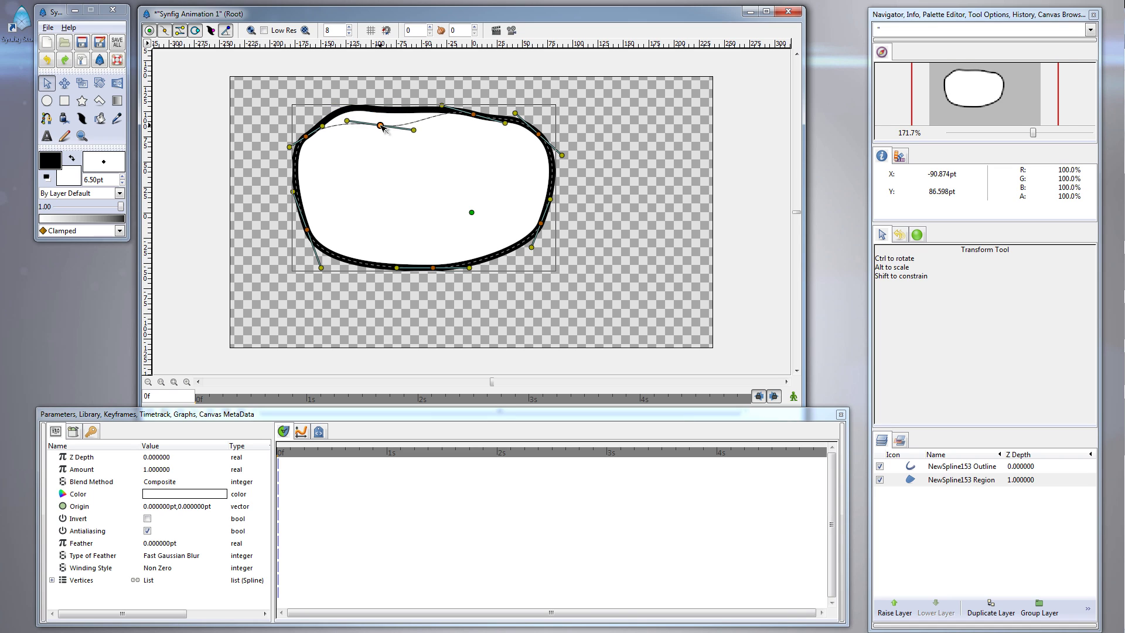
Insert a vertex on the lower-left part of the bottom edge and move it up into the shape to form a notch
{"action": "right_click", "coordinate": [348, 262]}
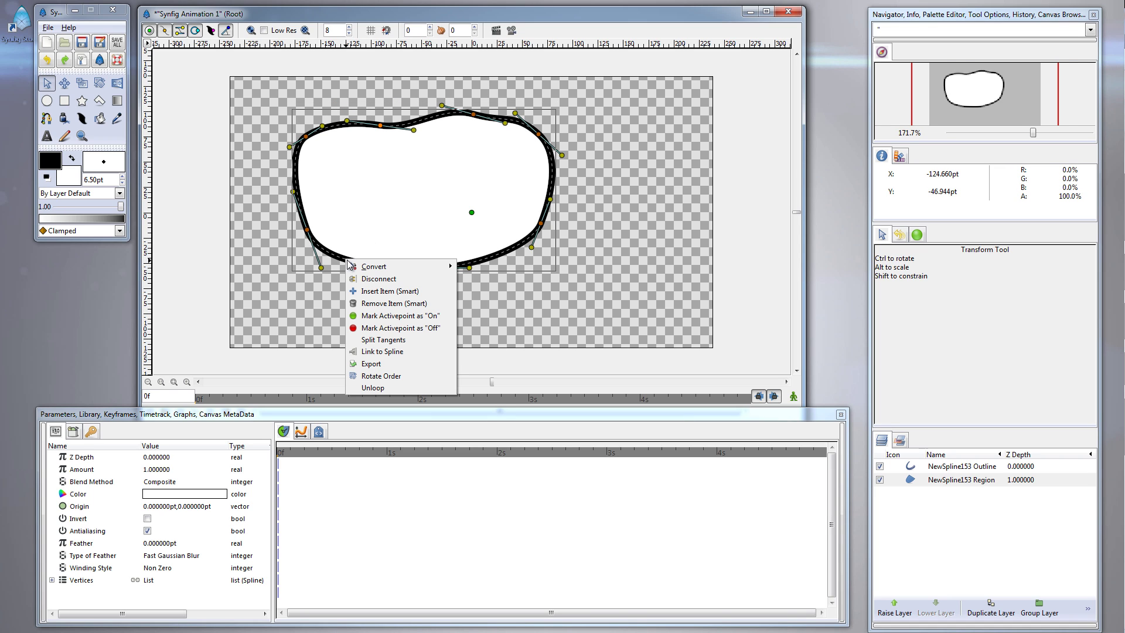
{"action": "left_click", "coordinate": [391, 291]}
{"action": "left_click_drag", "start_coordinate": [348, 263], "coordinate": [400, 224]}
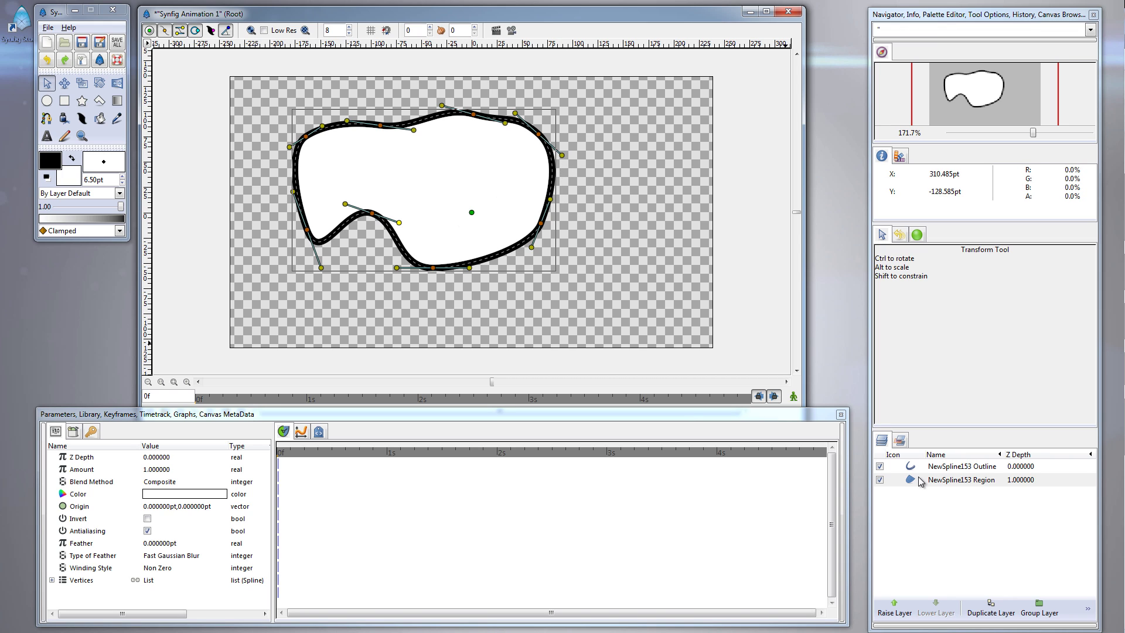
Select the outline layer, show its width handles, and thicken the outline at the two middle top-edge vertices and the bottom vertex
{"action": "left_click", "coordinate": [990, 519]}
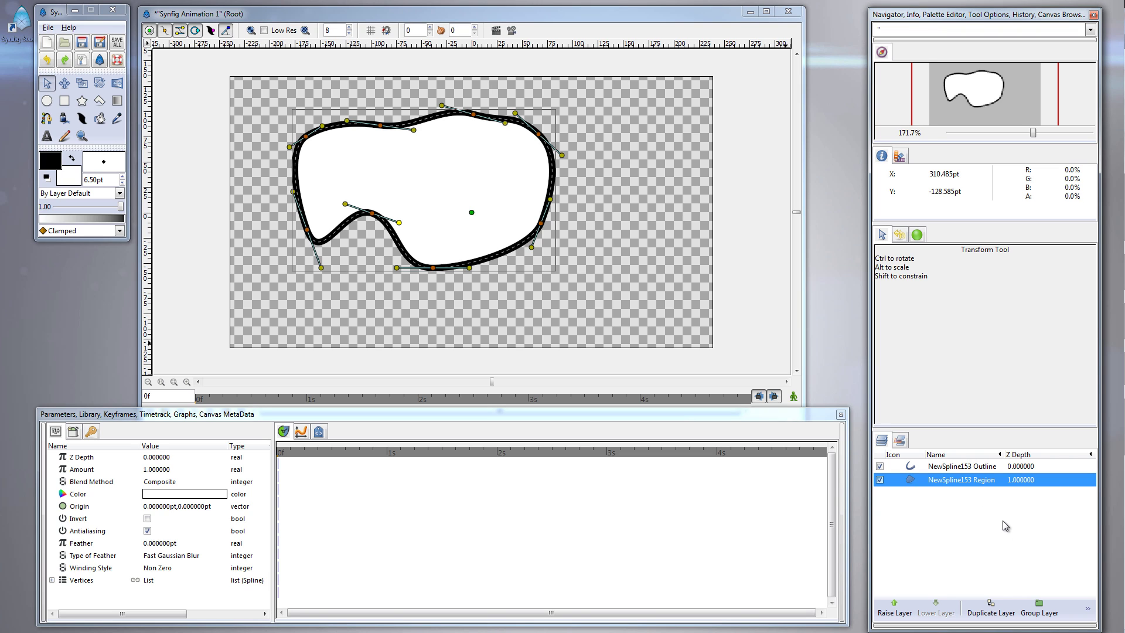
{"action": "left_click", "coordinate": [1014, 466]}
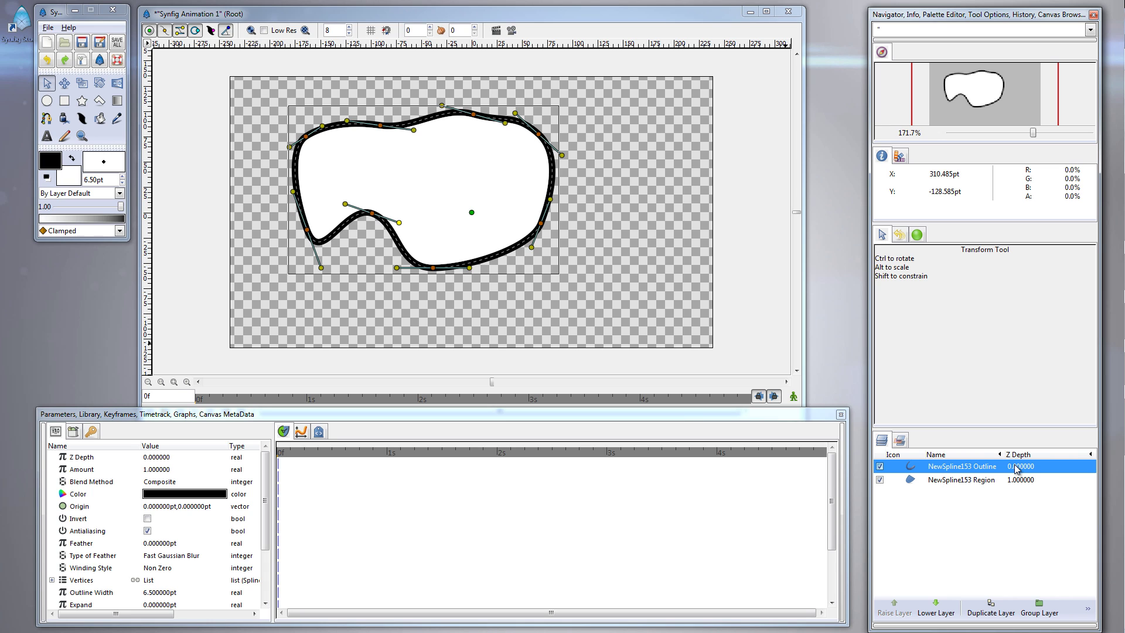
{"action": "left_click", "coordinate": [1010, 481]}
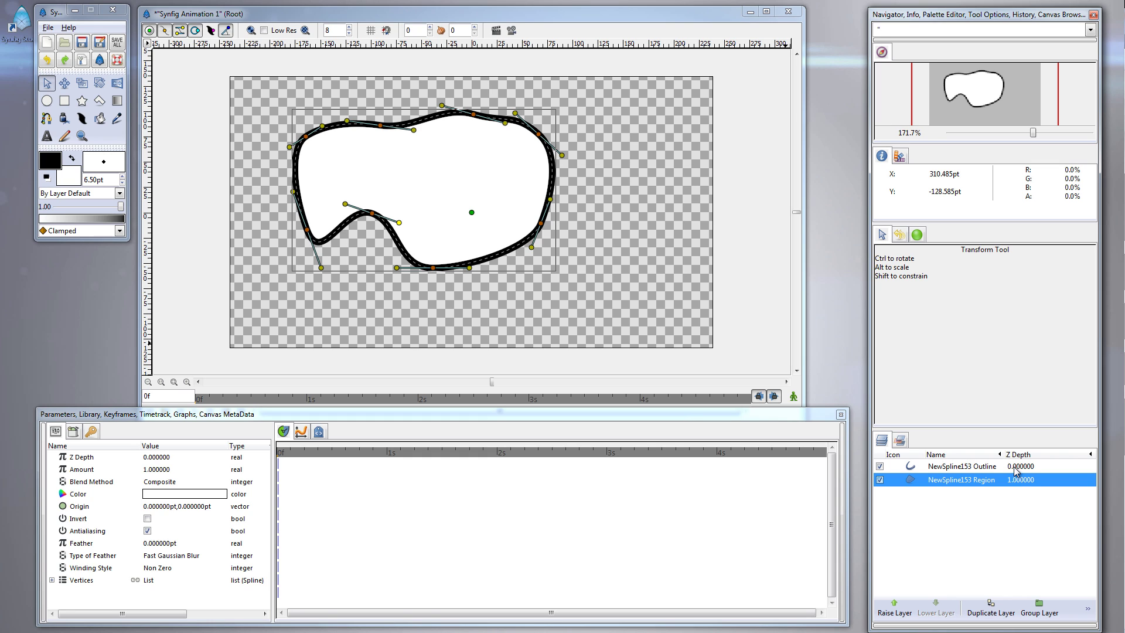
{"action": "left_click", "coordinate": [1015, 468]}
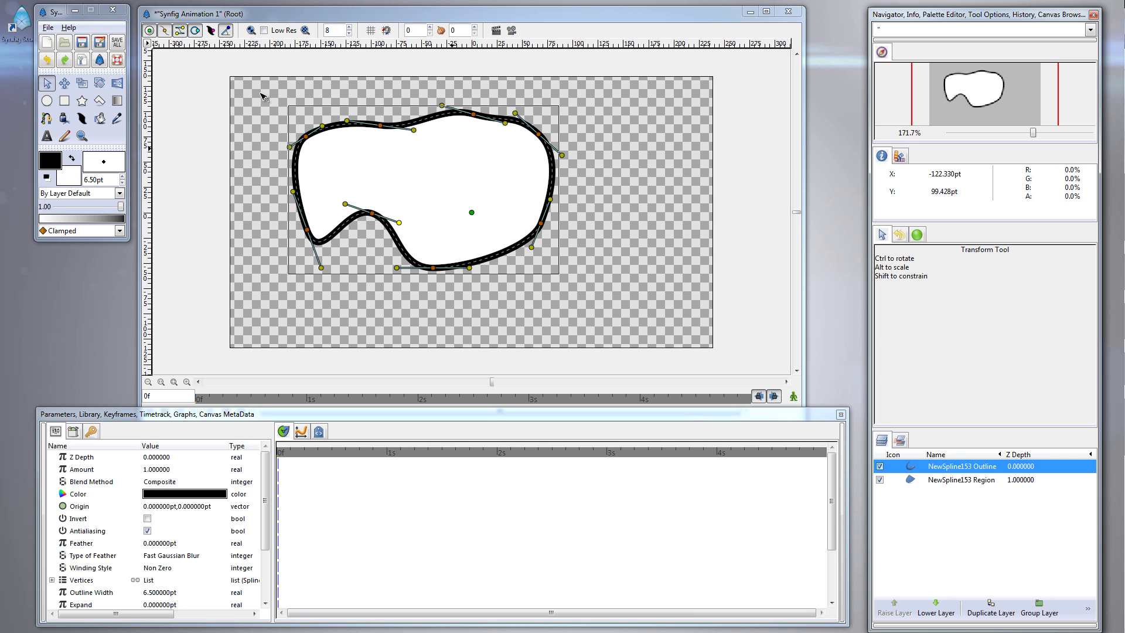
{"action": "left_click", "coordinate": [211, 31]}
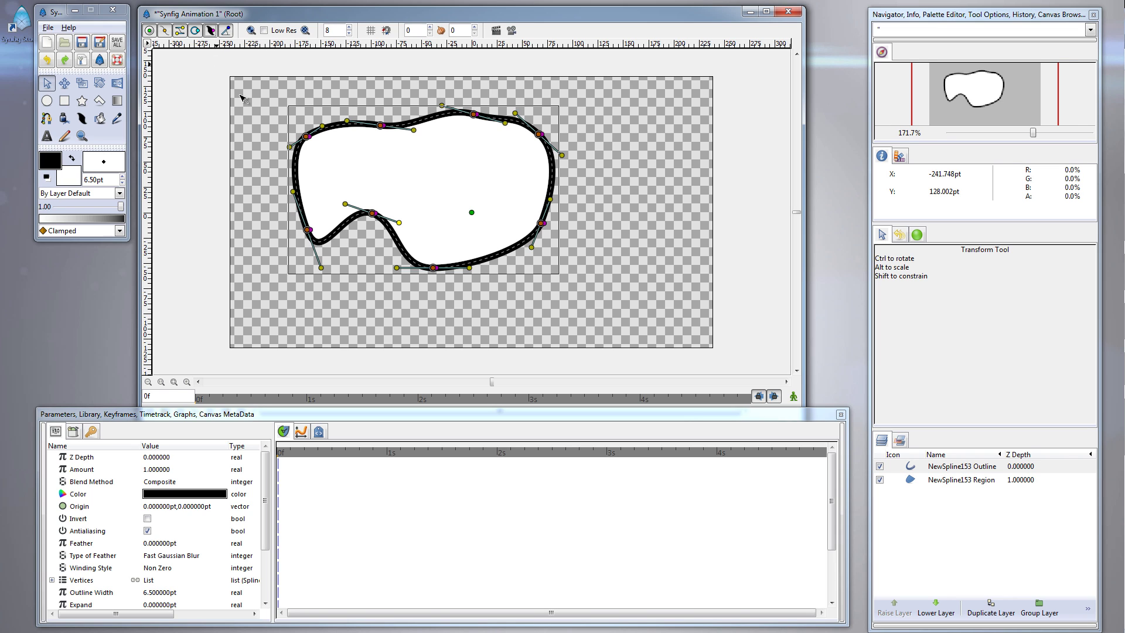
{"action": "left_click_drag", "start_coordinate": [389, 128], "coordinate": [395, 125]}
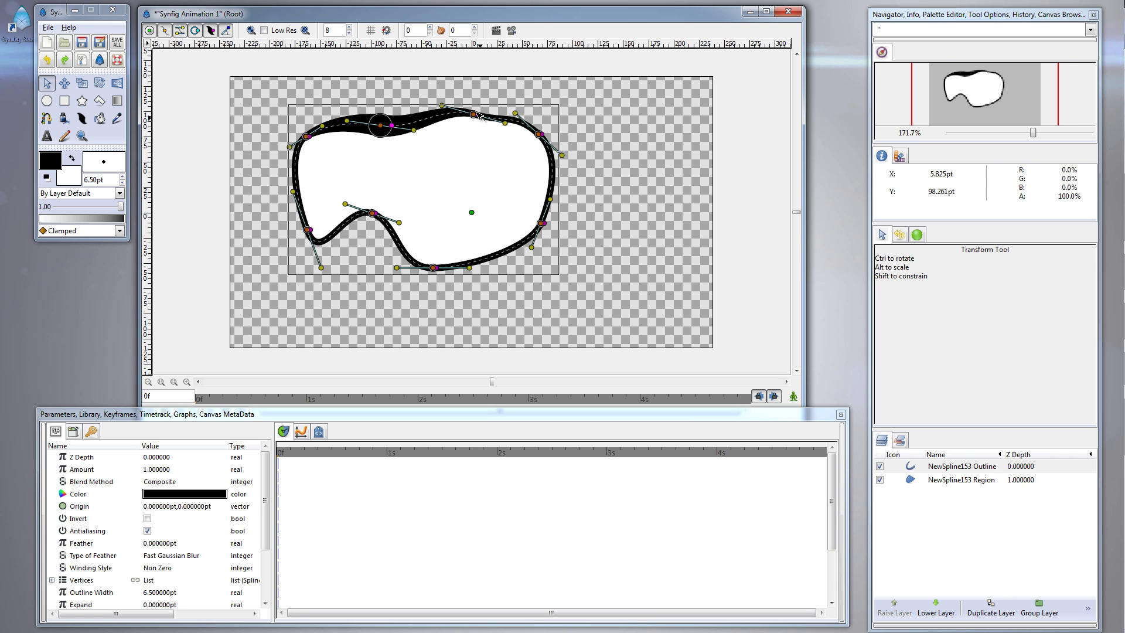
{"action": "mouse_move", "coordinate": [477, 114]}
{"action": "left_mouse_down"}
{"action": "mouse_move", "coordinate": [498, 120]}
{"action": "mouse_move", "coordinate": [488, 115]}
{"action": "left_mouse_up"}
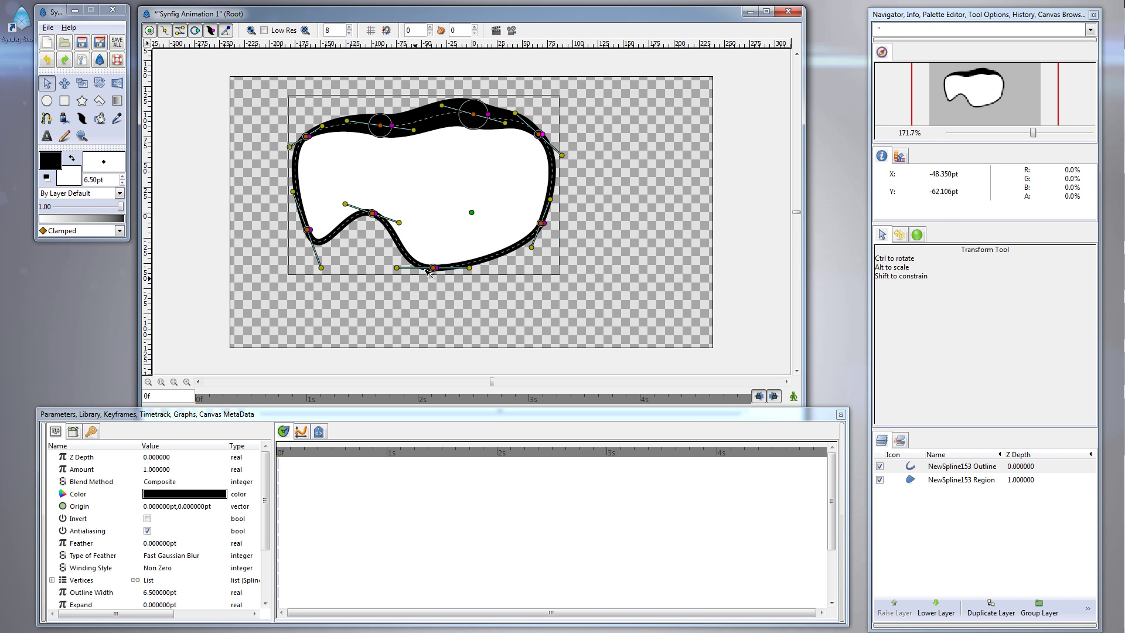
{"action": "mouse_move", "coordinate": [436, 268]}
{"action": "left_mouse_down"}
{"action": "mouse_move", "coordinate": [479, 267]}
{"action": "mouse_move", "coordinate": [448, 268]}
{"action": "left_mouse_up"}
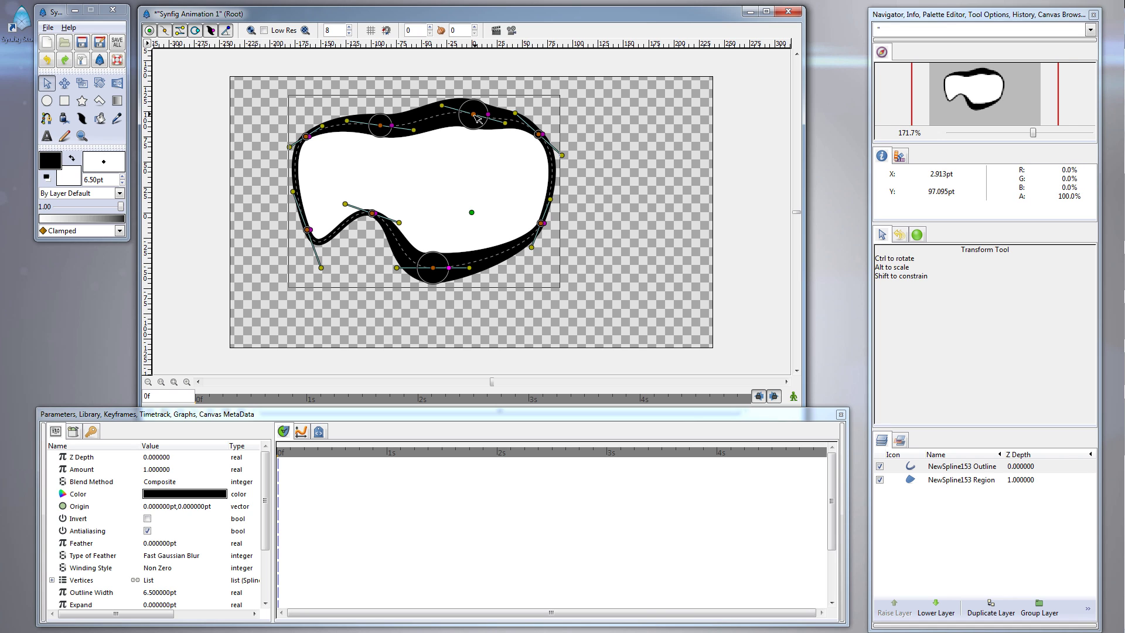
Reshape the outline by pulling the upper-right vertex outward, the lower-right vertex inward and the bottom vertex down, and adjusting the lower-left vertex's tangent
{"action": "left_click_drag", "start_coordinate": [478, 117], "coordinate": [467, 162]}
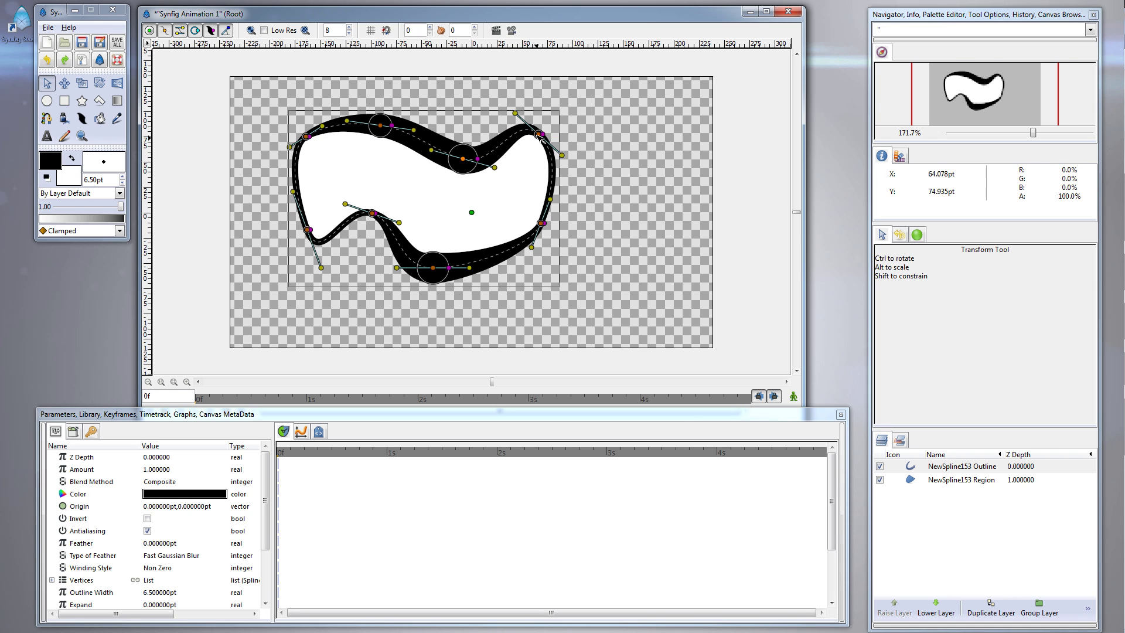
{"action": "left_click_drag", "start_coordinate": [539, 134], "coordinate": [526, 173]}
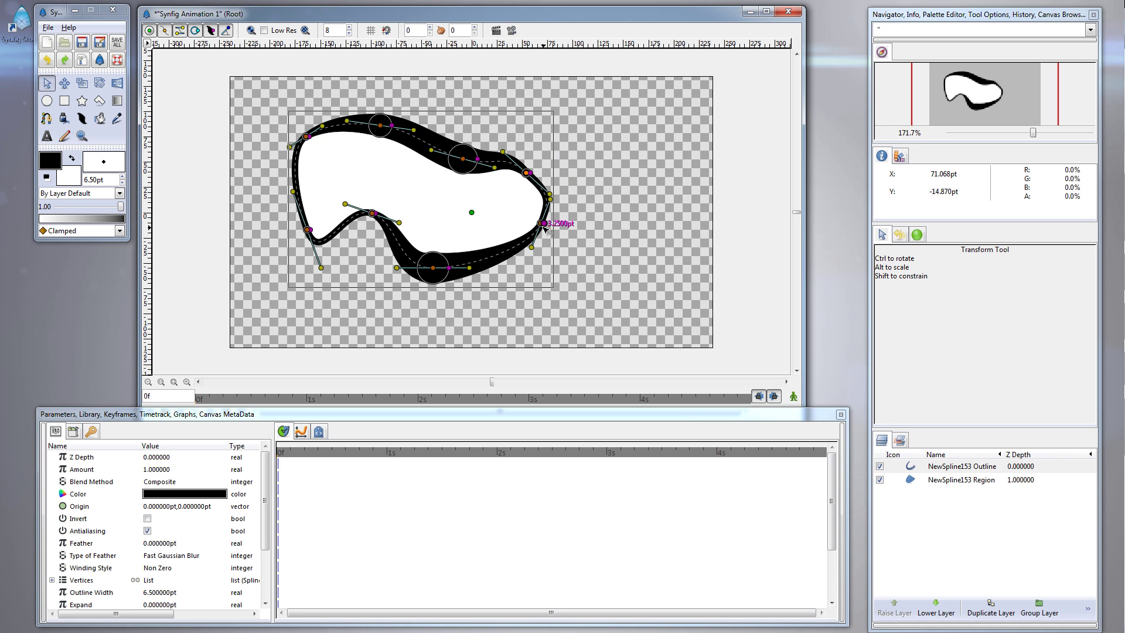
{"action": "left_click_drag", "start_coordinate": [541, 223], "coordinate": [493, 243]}
{"action": "left_click_drag", "start_coordinate": [528, 174], "coordinate": [590, 151]}
{"action": "left_click_drag", "start_coordinate": [463, 159], "coordinate": [471, 111]}
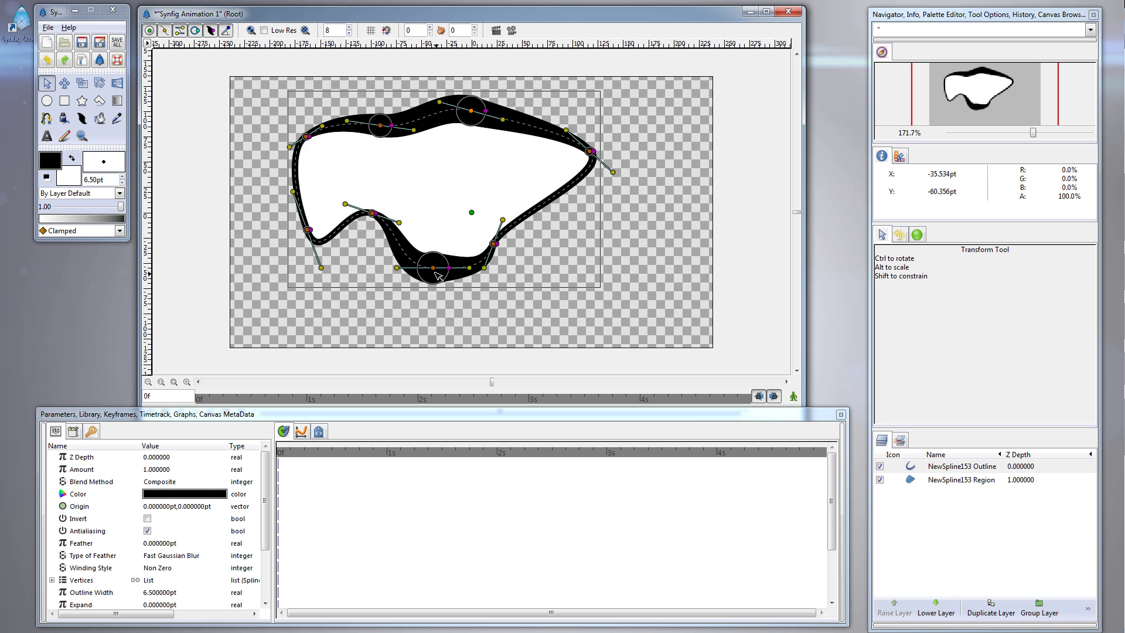
{"action": "left_click_drag", "start_coordinate": [433, 268], "coordinate": [471, 307]}
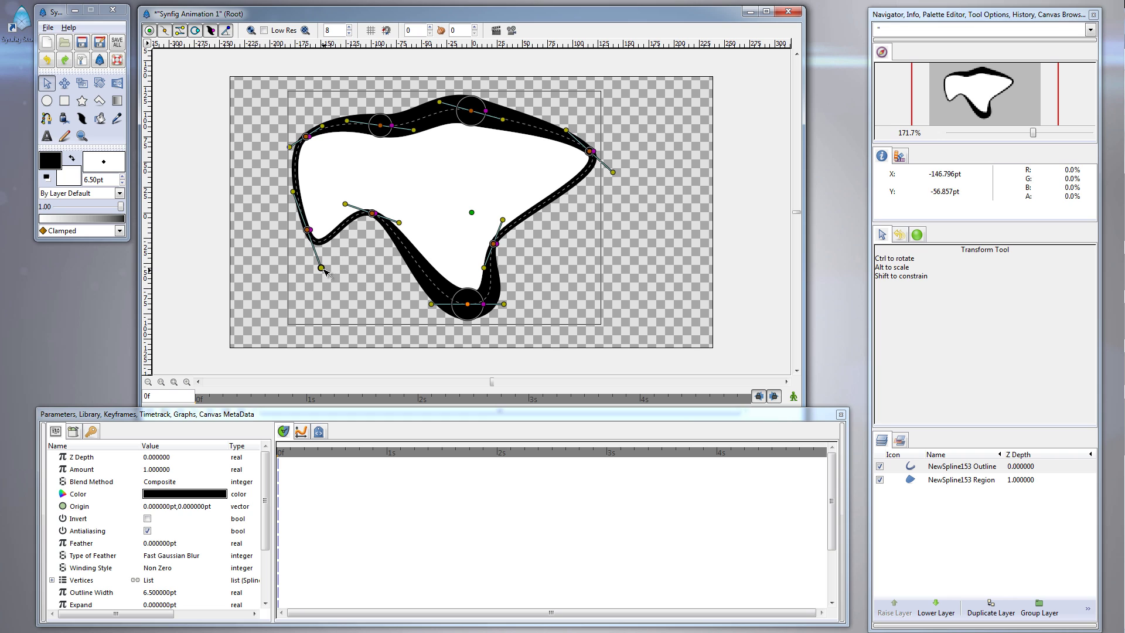
{"action": "left_click_drag", "start_coordinate": [322, 273], "coordinate": [325, 259]}
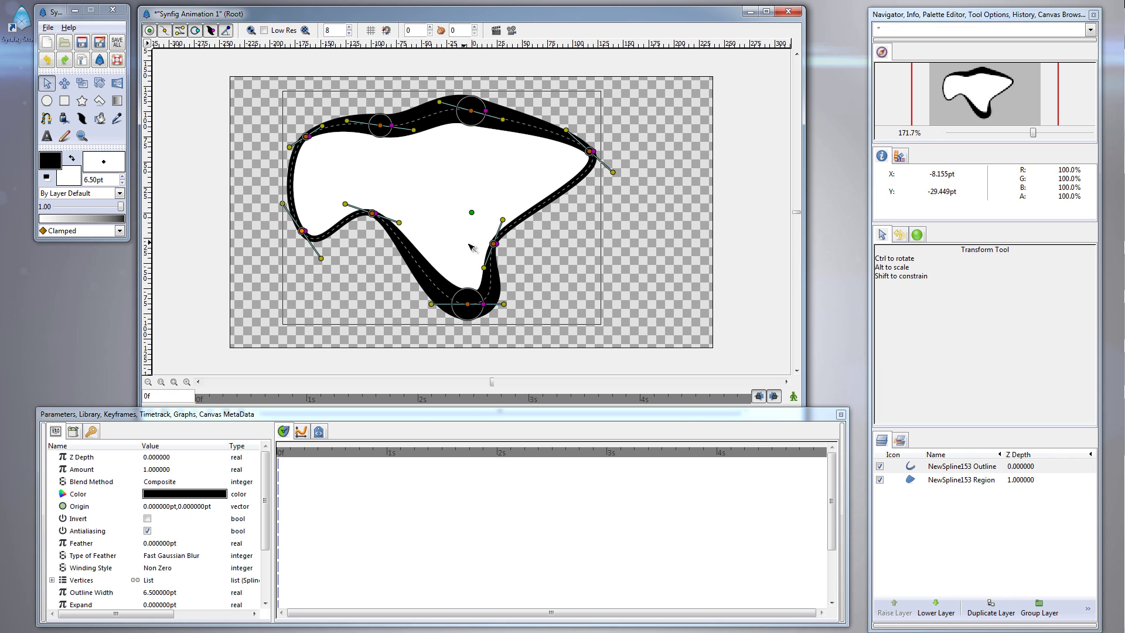
Deselect and reselect the outline, and rotate the tangent of the rightmost vertex to a steeper angle
{"action": "left_click", "coordinate": [573, 249]}
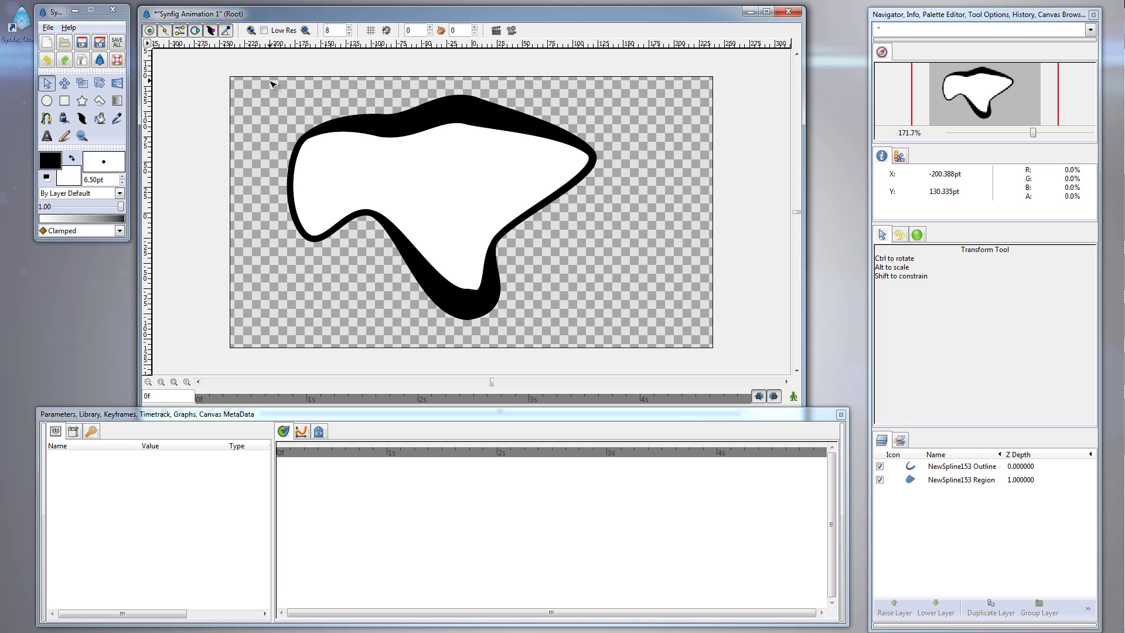
{"action": "left_click", "coordinate": [424, 129]}
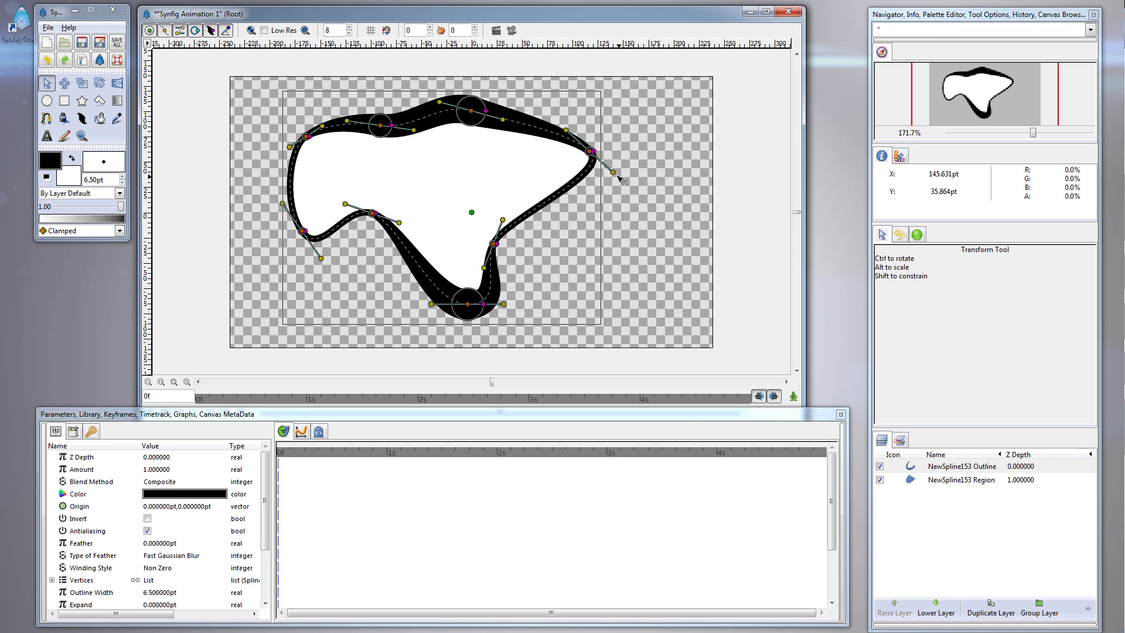
{"action": "mouse_move", "coordinate": [613, 172]}
{"action": "left_mouse_down"}
{"action": "mouse_move", "coordinate": [598, 172]}
{"action": "mouse_move", "coordinate": [603, 181]}
{"action": "left_mouse_up"}
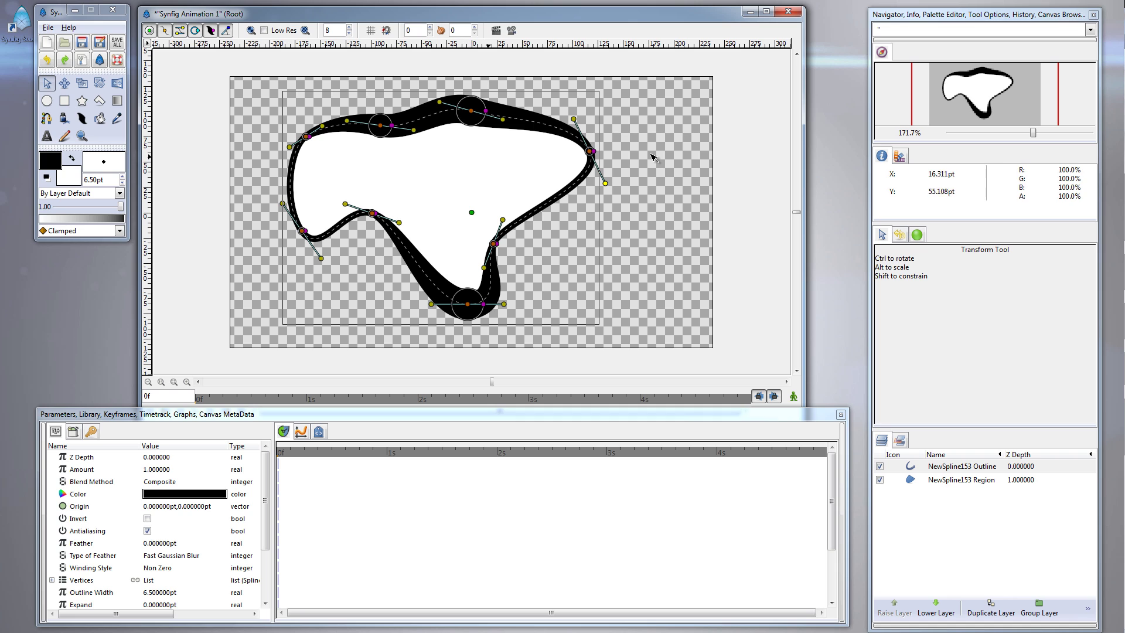
Delete the spline's outline and region layers together to empty the canvas
{"action": "left_click", "coordinate": [957, 479], "text": "ctrl"}
{"action": "right_click", "coordinate": [956, 479]}
{"action": "left_click", "coordinate": [982, 569]}
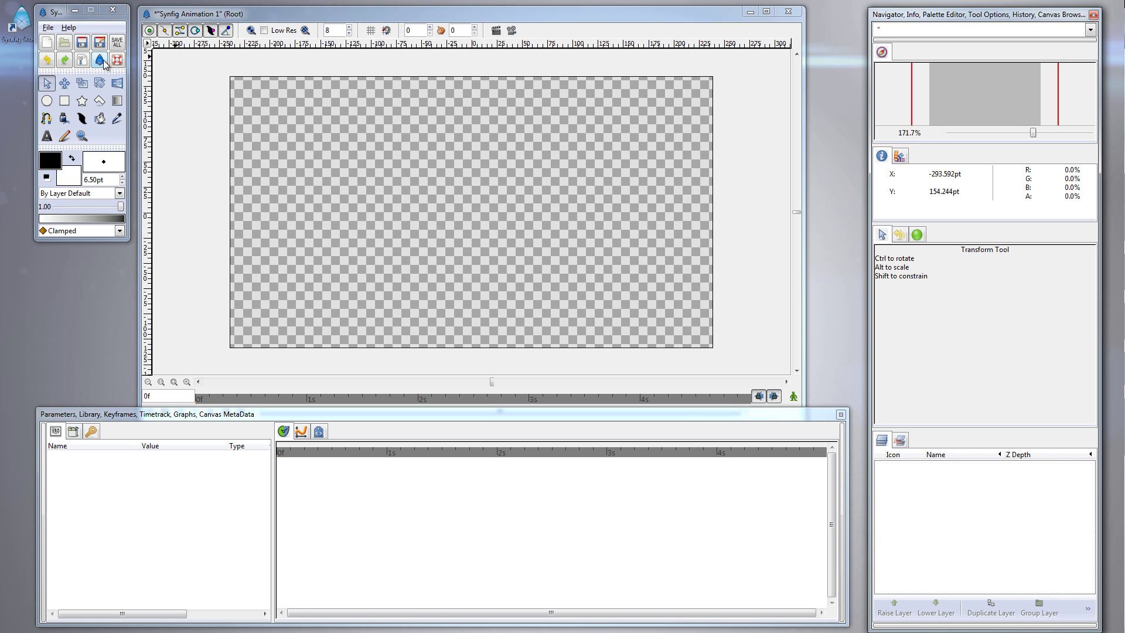
Choose WACOM Tablet Pressure Stylus in the input device settings, check its mode and axes, and save the settings
{"action": "left_click", "coordinate": [48, 28]}
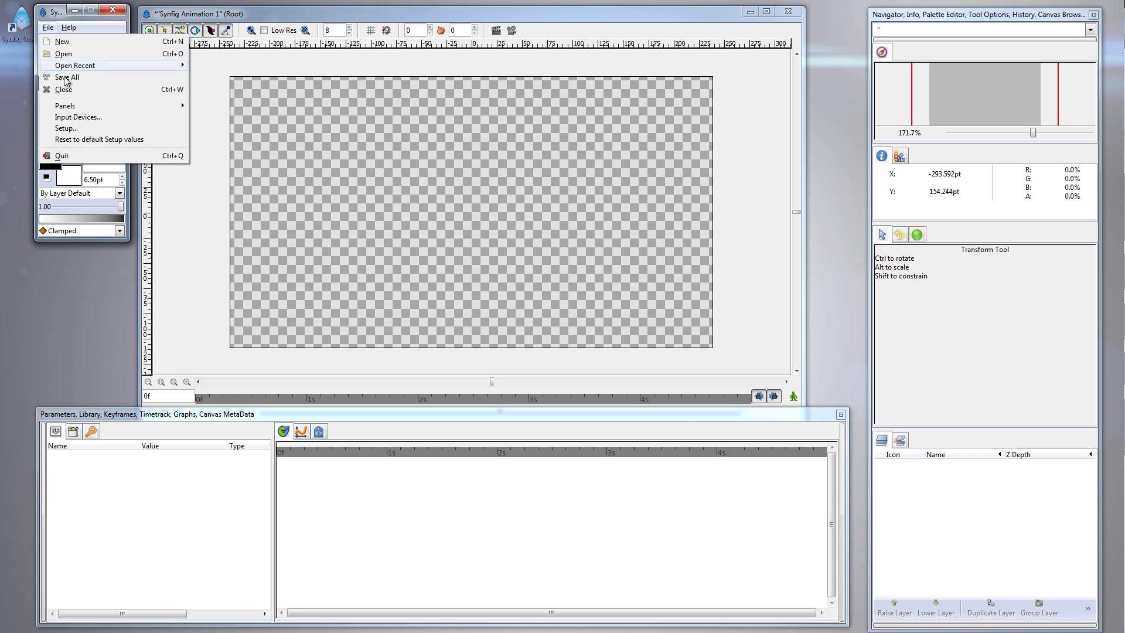
{"action": "left_click", "coordinate": [66, 119]}
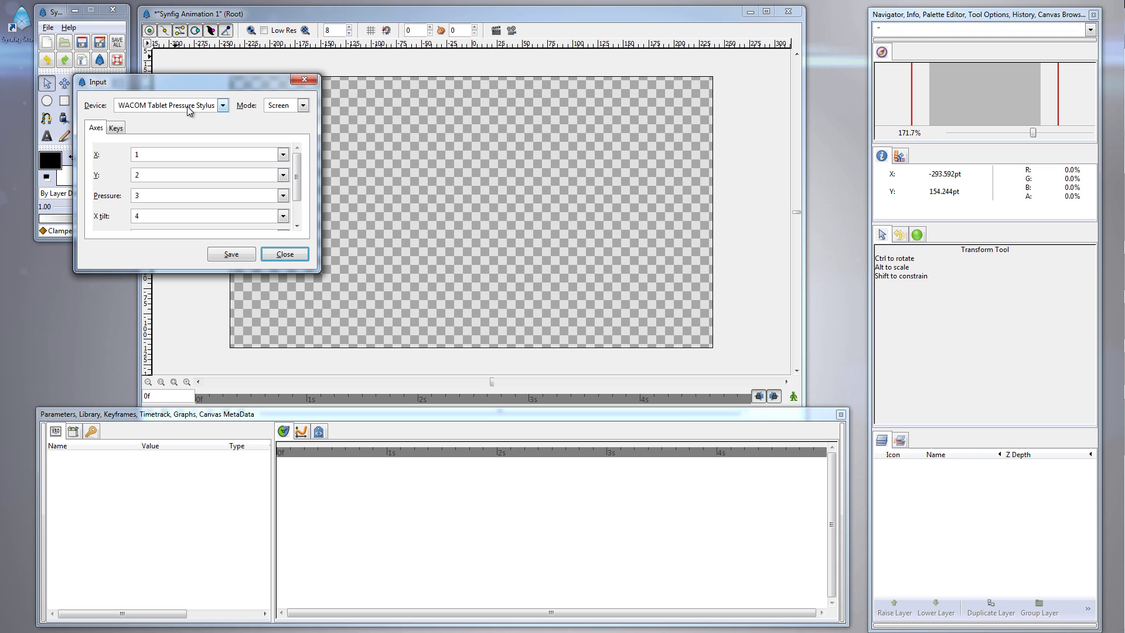
{"action": "left_click", "coordinate": [223, 106]}
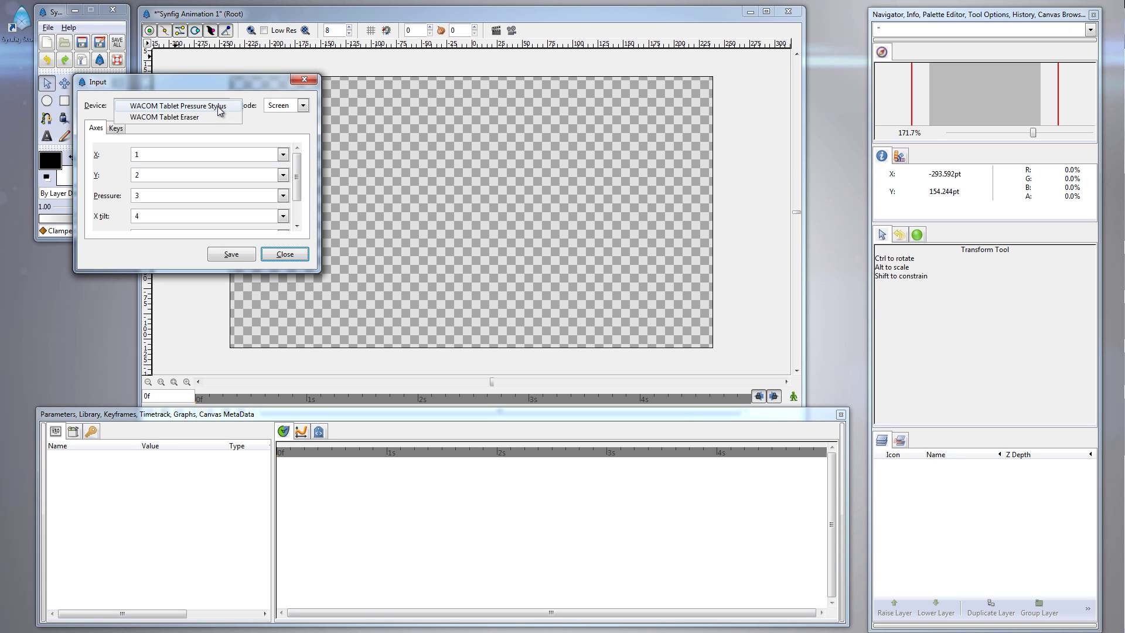
{"action": "left_click", "coordinate": [217, 106]}
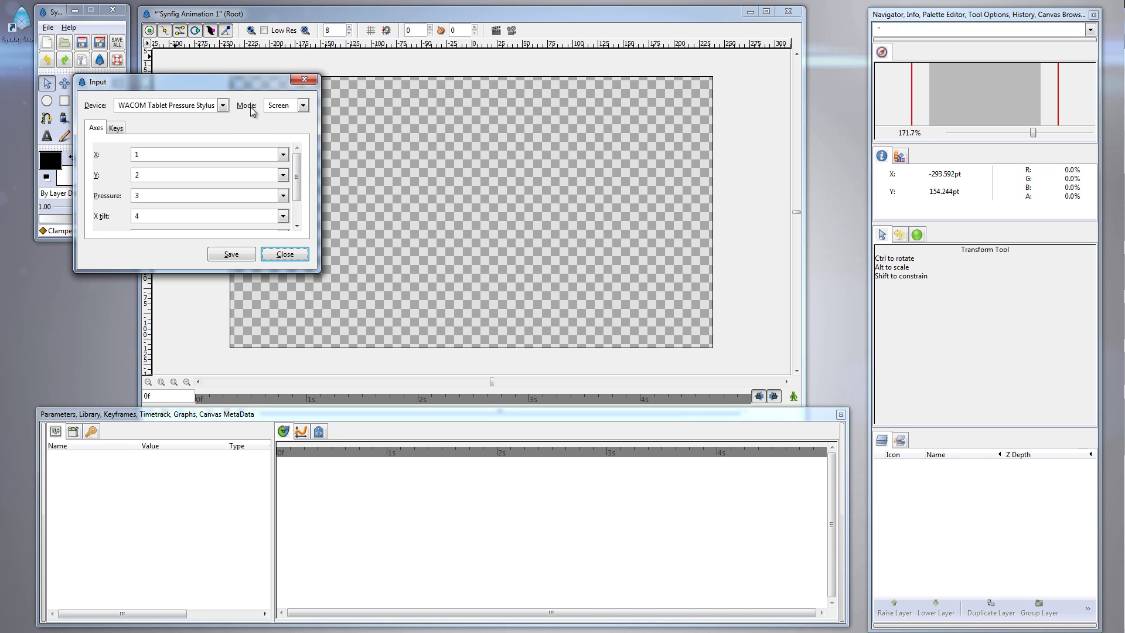
{"action": "left_click", "coordinate": [303, 107]}
{"action": "mouse_move", "coordinate": [297, 153]}
{"action": "left_mouse_down"}
{"action": "mouse_move", "coordinate": [298, 220]}
{"action": "mouse_move", "coordinate": [296, 164]}
{"action": "left_mouse_up"}
{"action": "left_click", "coordinate": [231, 256]}
{"action": "left_click", "coordinate": [288, 256]}
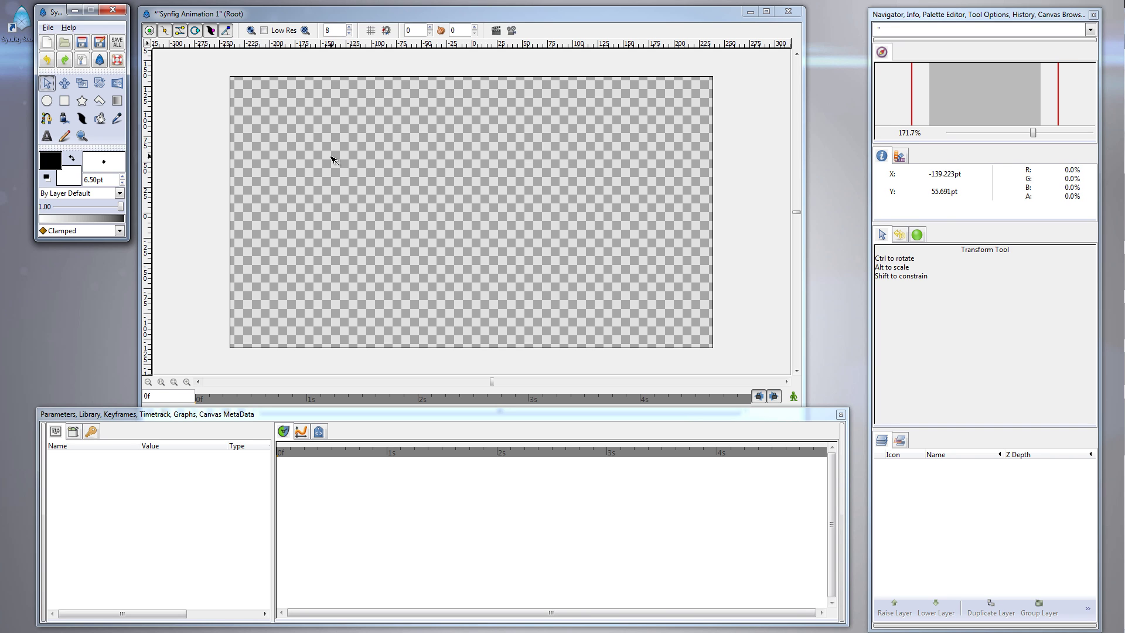
Switch to the Draw tool and examine its outline, pressure and smoothness options and its brush width
{"action": "key", "text": "alt+d"}
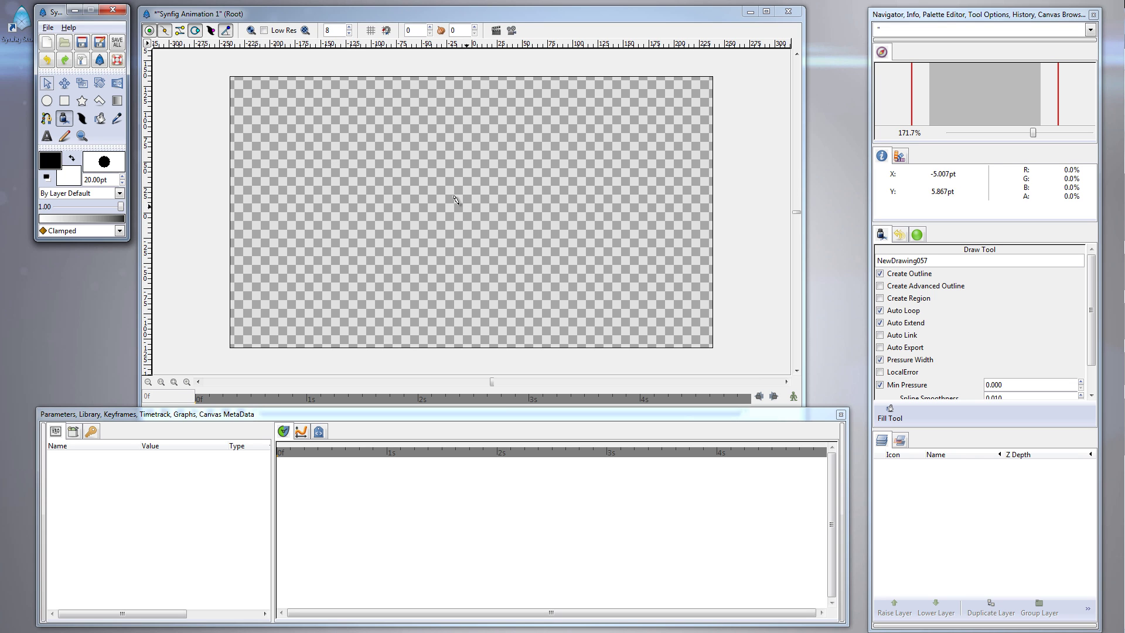
{"action": "left_click", "coordinate": [65, 120]}
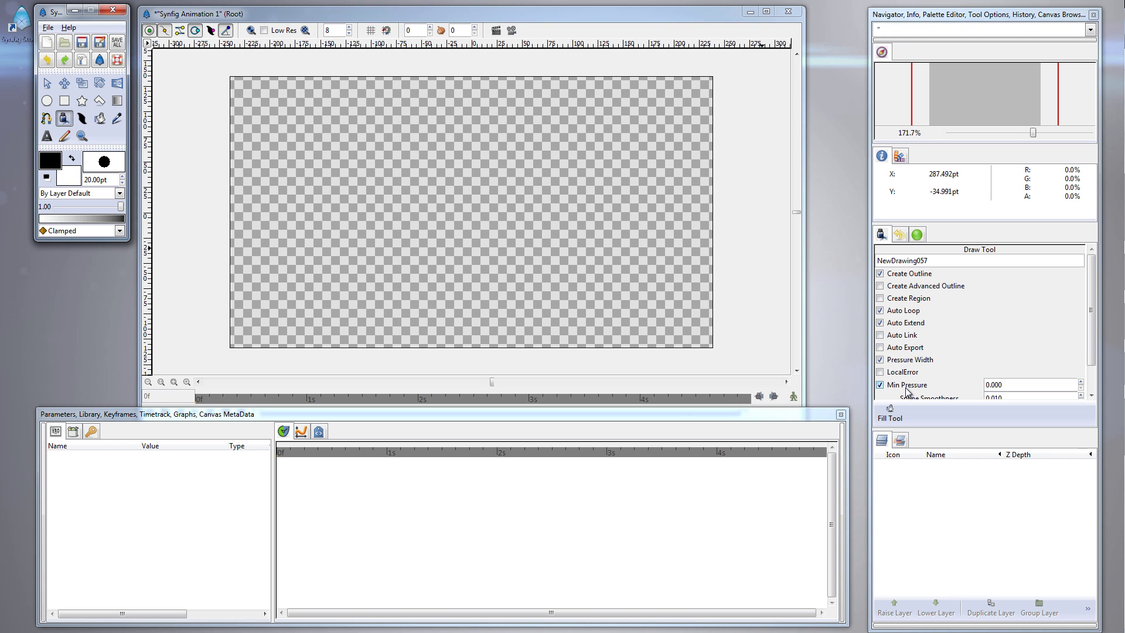
{"action": "left_click_drag", "start_coordinate": [1091, 331], "coordinate": [1089, 357]}
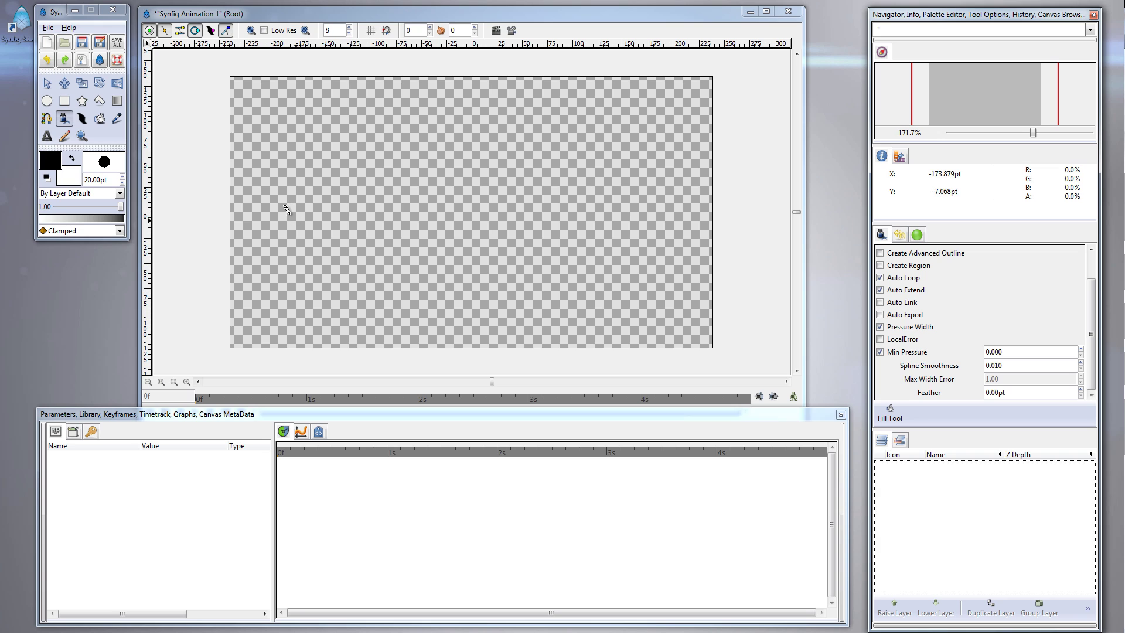
{"action": "left_click_drag", "start_coordinate": [109, 180], "coordinate": [87, 186]}
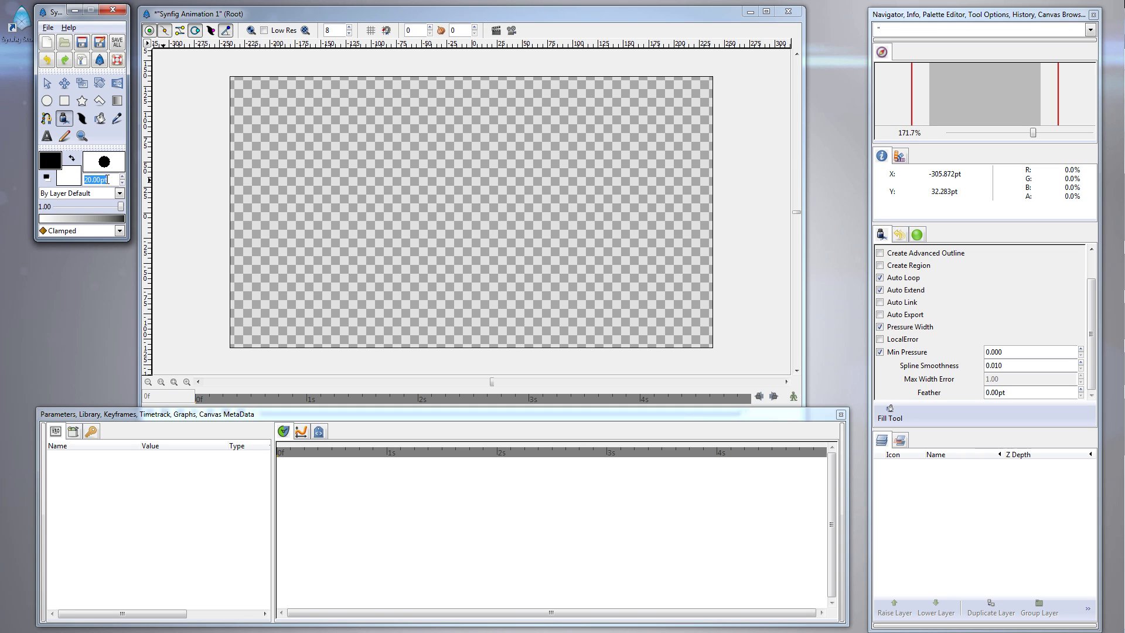
{"action": "left_click_drag", "start_coordinate": [107, 180], "coordinate": [88, 180]}
{"action": "double_click", "coordinate": [99, 180]}
Draw a wavy freehand test stroke across the left half of the canvas and undo it
{"action": "mouse_move", "coordinate": [212, 228]}
{"action": "left_mouse_down"}
{"action": "mouse_move", "coordinate": [255, 218]}
{"action": "mouse_move", "coordinate": [269, 167]}
{"action": "mouse_move", "coordinate": [262, 128]}
{"action": "mouse_move", "coordinate": [285, 96]}
{"action": "mouse_move", "coordinate": [308, 95]}
{"action": "mouse_move", "coordinate": [307, 133]}
{"action": "mouse_move", "coordinate": [329, 147]}
{"action": "mouse_move", "coordinate": [311, 176]}
{"action": "mouse_move", "coordinate": [339, 182]}
{"action": "mouse_move", "coordinate": [333, 215]}
{"action": "mouse_move", "coordinate": [362, 234]}
{"action": "mouse_move", "coordinate": [392, 201]}
{"action": "mouse_move", "coordinate": [412, 201]}
{"action": "mouse_move", "coordinate": [449, 253]}
{"action": "left_mouse_up"}
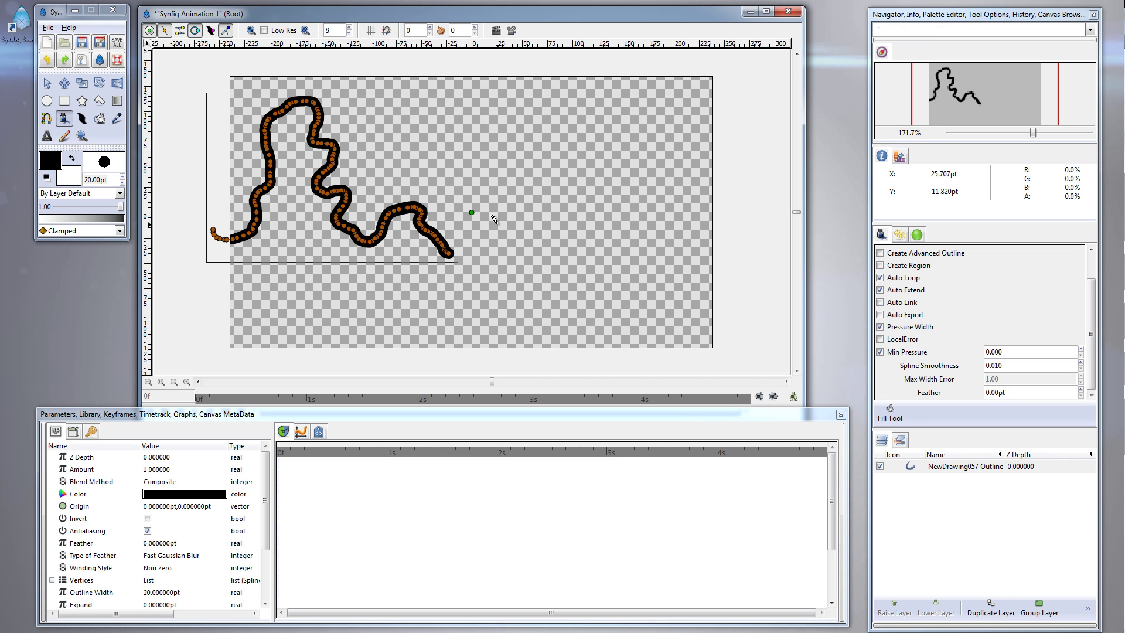
{"action": "key", "text": "ctrl+z"}
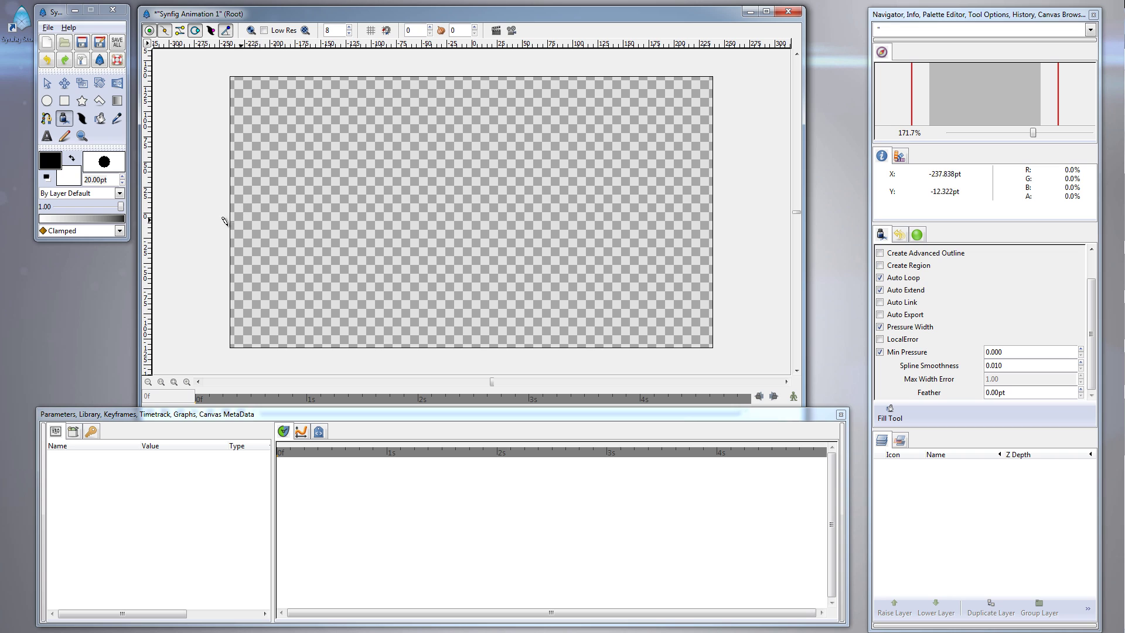
Draw a wavy freehand stroke of varying pressure on the left half of the canvas and extend it from its end past the right edge
{"action": "mouse_move", "coordinate": [219, 237]}
{"action": "left_mouse_down"}
{"action": "mouse_move", "coordinate": [254, 202]}
{"action": "mouse_move", "coordinate": [238, 161]}
{"action": "mouse_move", "coordinate": [241, 115]}
{"action": "mouse_move", "coordinate": [290, 94]}
{"action": "mouse_move", "coordinate": [342, 110]}
{"action": "mouse_move", "coordinate": [331, 149]}
{"action": "mouse_move", "coordinate": [347, 187]}
{"action": "mouse_move", "coordinate": [334, 198]}
{"action": "mouse_move", "coordinate": [336, 234]}
{"action": "mouse_move", "coordinate": [352, 240]}
{"action": "mouse_move", "coordinate": [404, 203]}
{"action": "mouse_move", "coordinate": [403, 172]}
{"action": "mouse_move", "coordinate": [427, 152]}
{"action": "mouse_move", "coordinate": [458, 233]}
{"action": "left_mouse_up"}
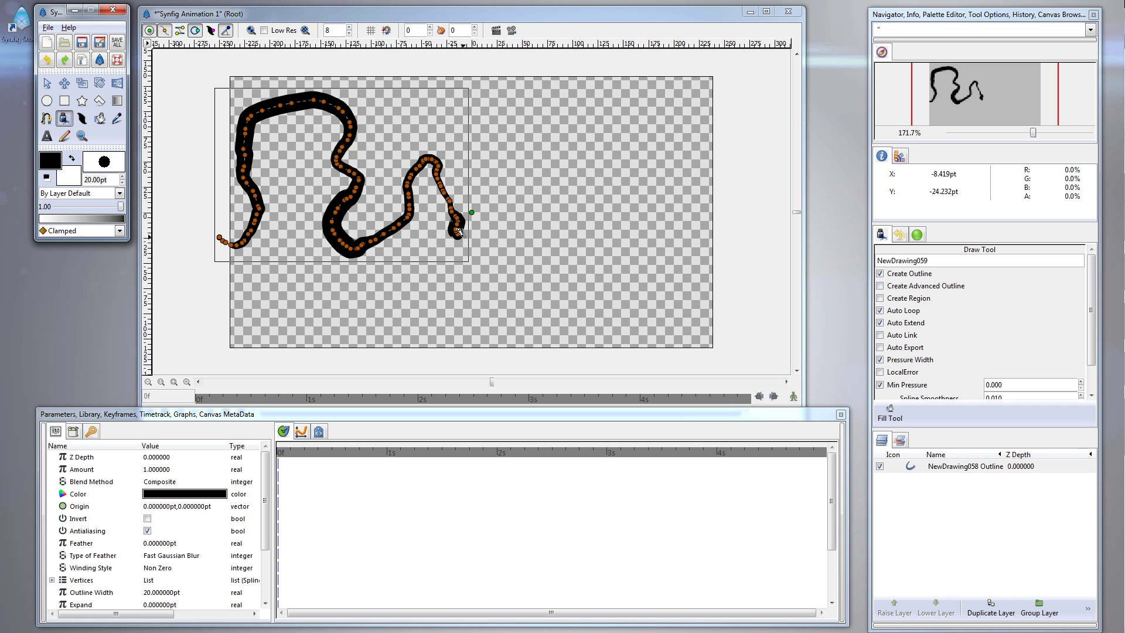
{"action": "mouse_move", "coordinate": [483, 217]}
{"action": "left_mouse_down"}
{"action": "mouse_move", "coordinate": [524, 124]}
{"action": "mouse_move", "coordinate": [553, 114]}
{"action": "mouse_move", "coordinate": [567, 195]}
{"action": "mouse_move", "coordinate": [600, 237]}
{"action": "mouse_move", "coordinate": [645, 269]}
{"action": "mouse_move", "coordinate": [710, 258]}
{"action": "mouse_move", "coordinate": [731, 301]}
{"action": "left_mouse_up"}
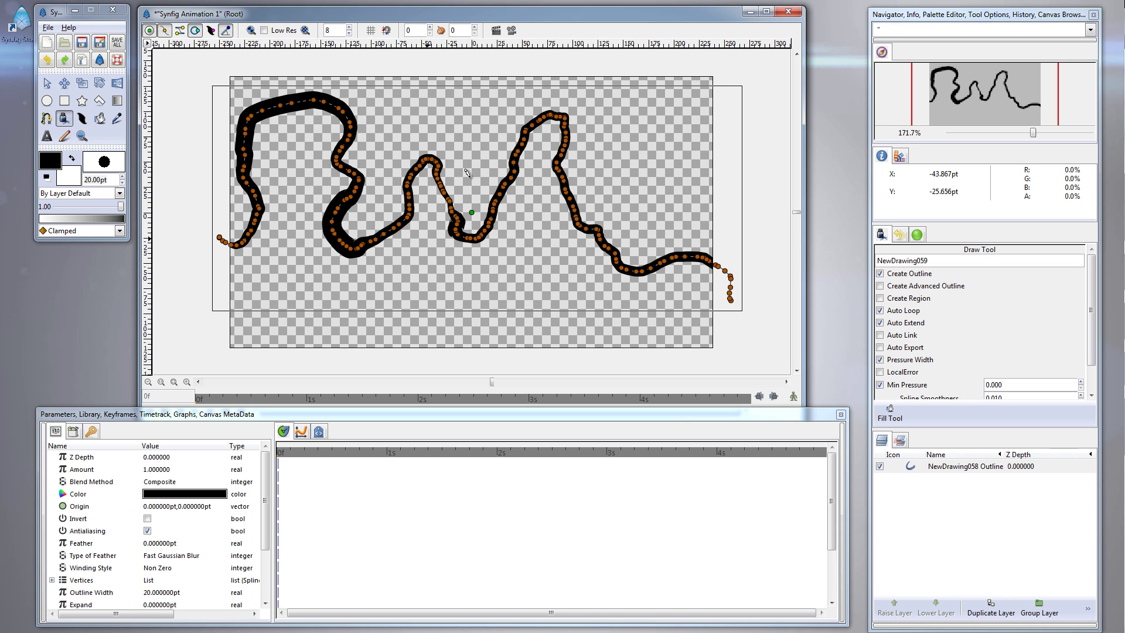
Select the drawn outline's layer and try the Fill tool on the empty area below the stroke's right half
{"action": "left_click", "coordinate": [1008, 471]}
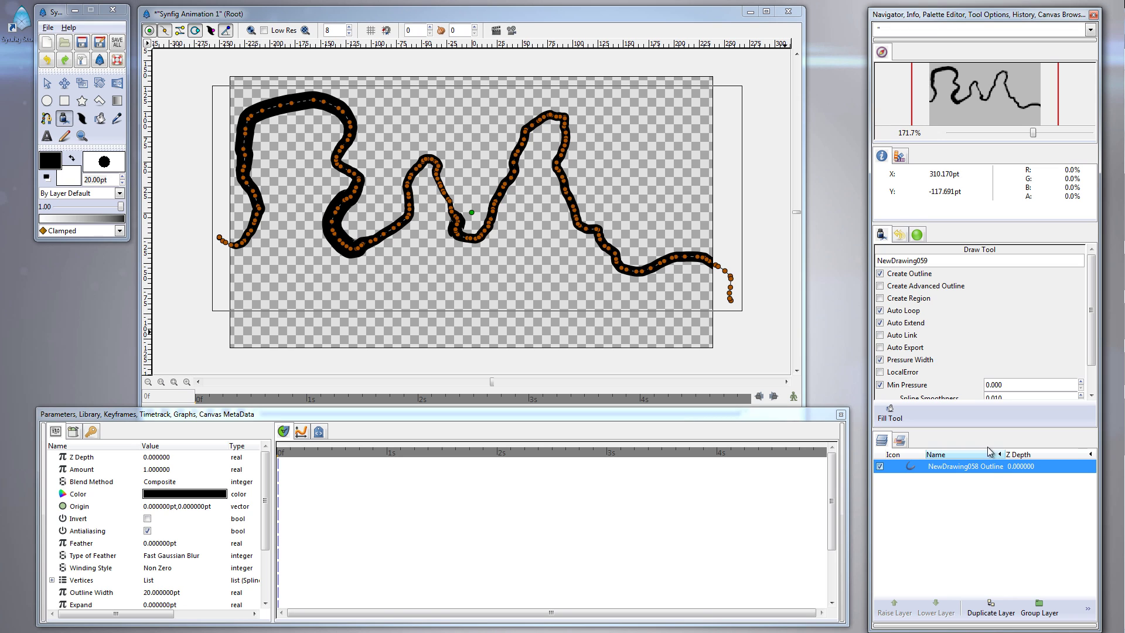
{"action": "left_click", "coordinate": [101, 120]}
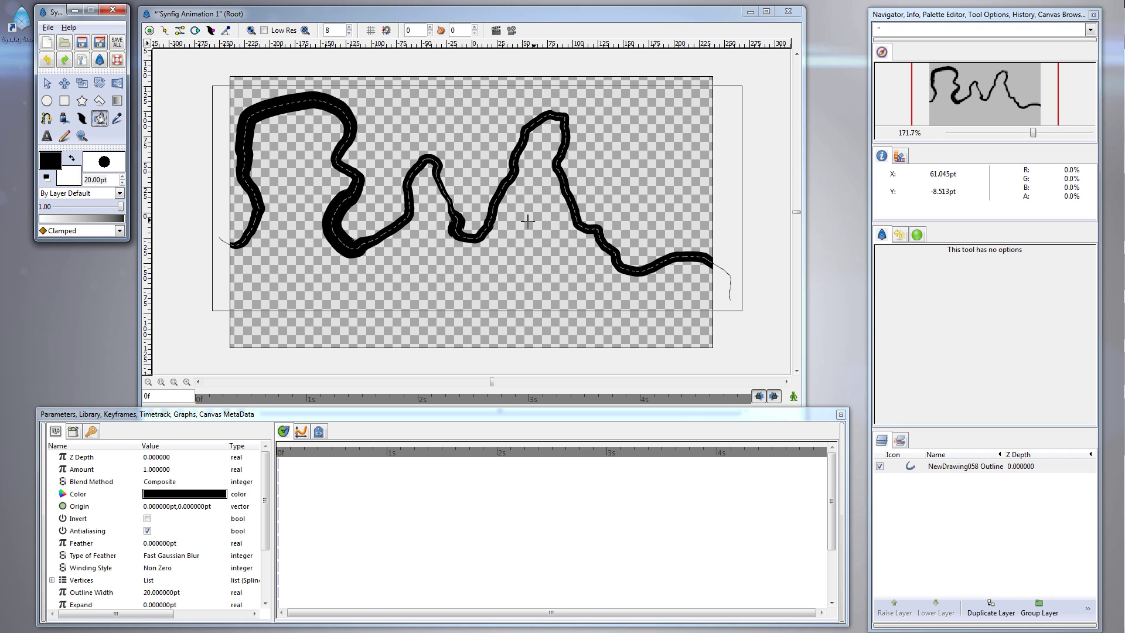
{"action": "left_click", "coordinate": [534, 247]}
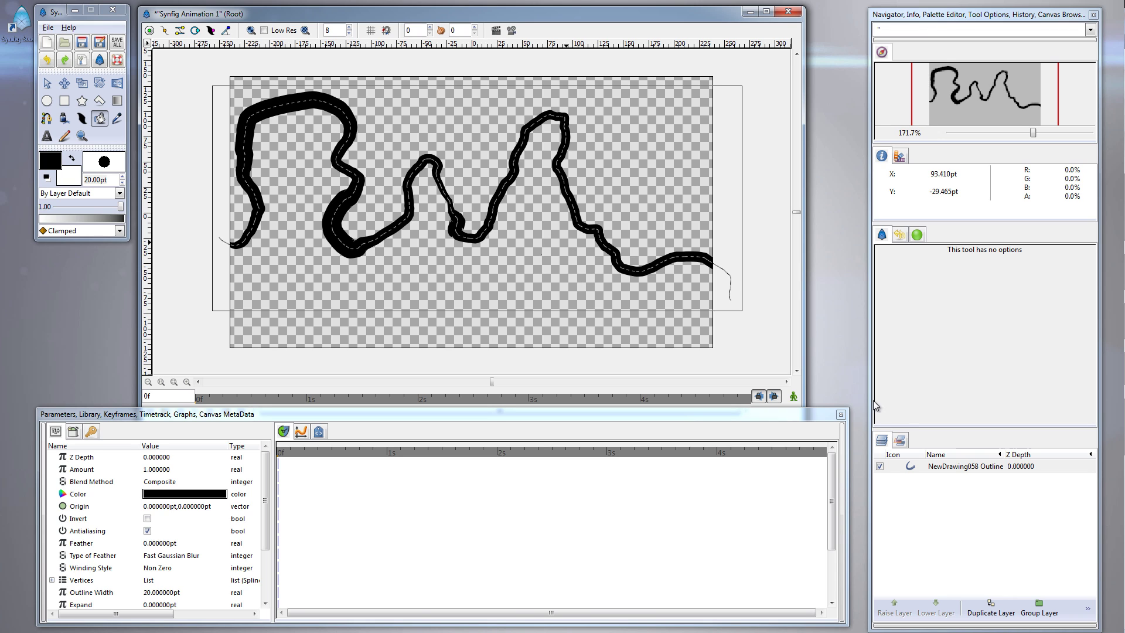
Add a new Region geometry layer above the drawn stroke's outline layer
{"action": "double_click", "coordinate": [1002, 466]}
{"action": "left_click", "coordinate": [1028, 467]}
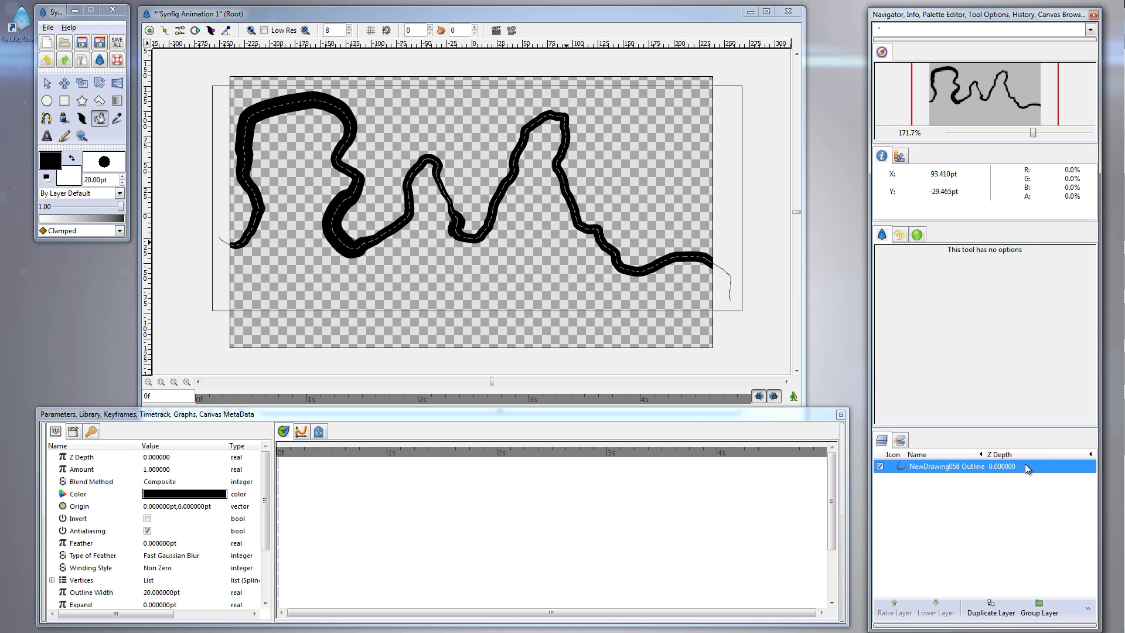
{"action": "right_click", "coordinate": [1023, 466]}
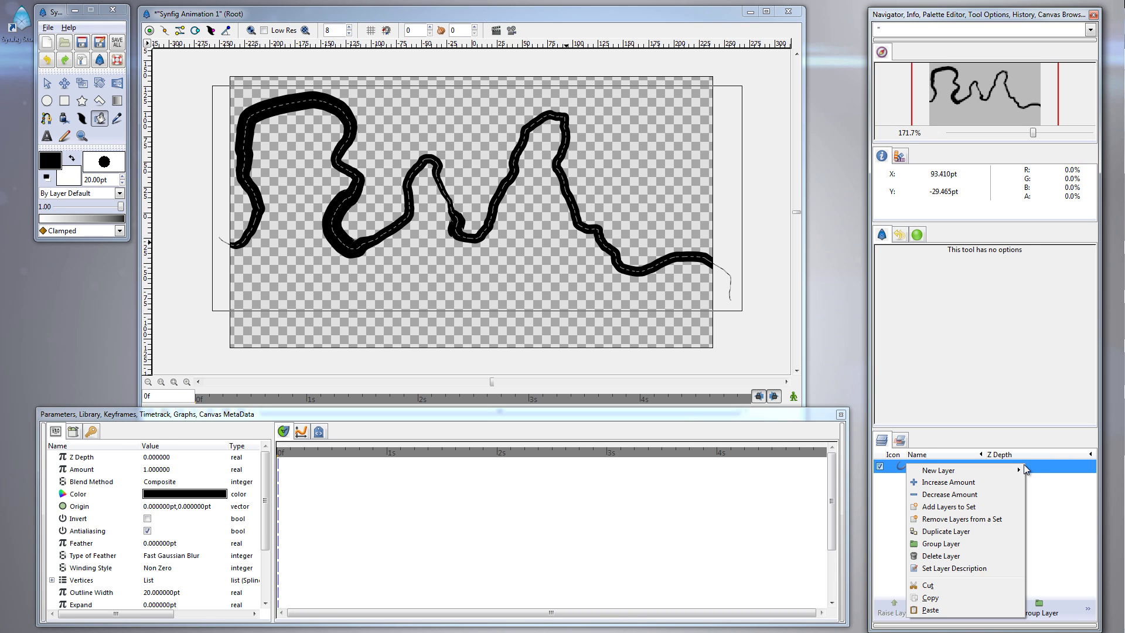
{"action": "mouse_move", "coordinate": [993, 472]}
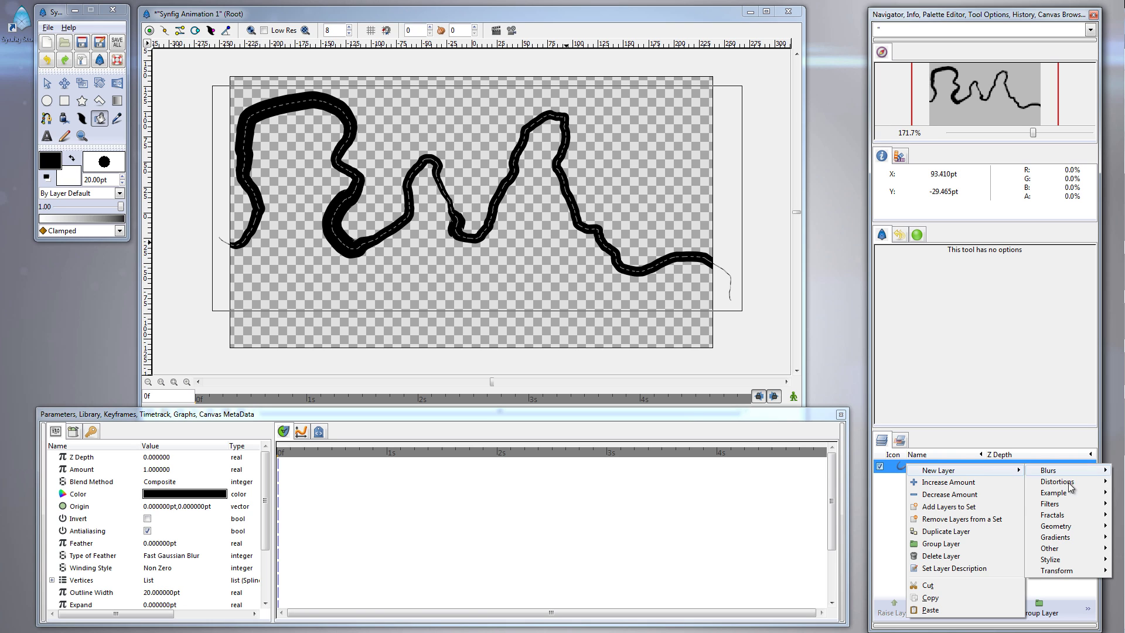
{"action": "mouse_move", "coordinate": [1061, 528]}
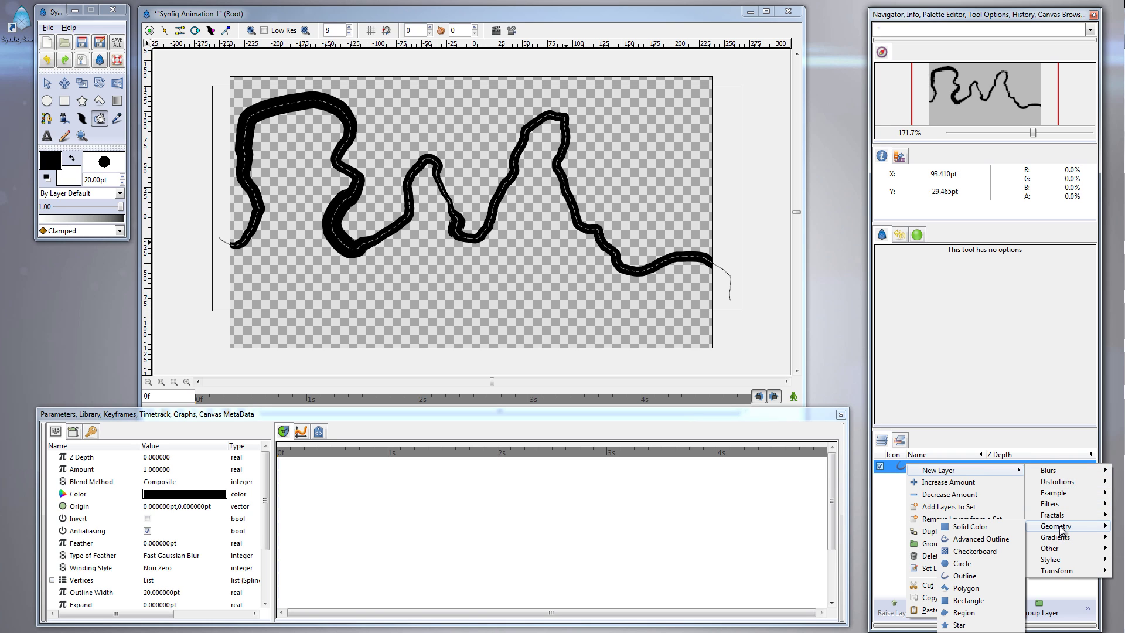
{"action": "left_click", "coordinate": [964, 613]}
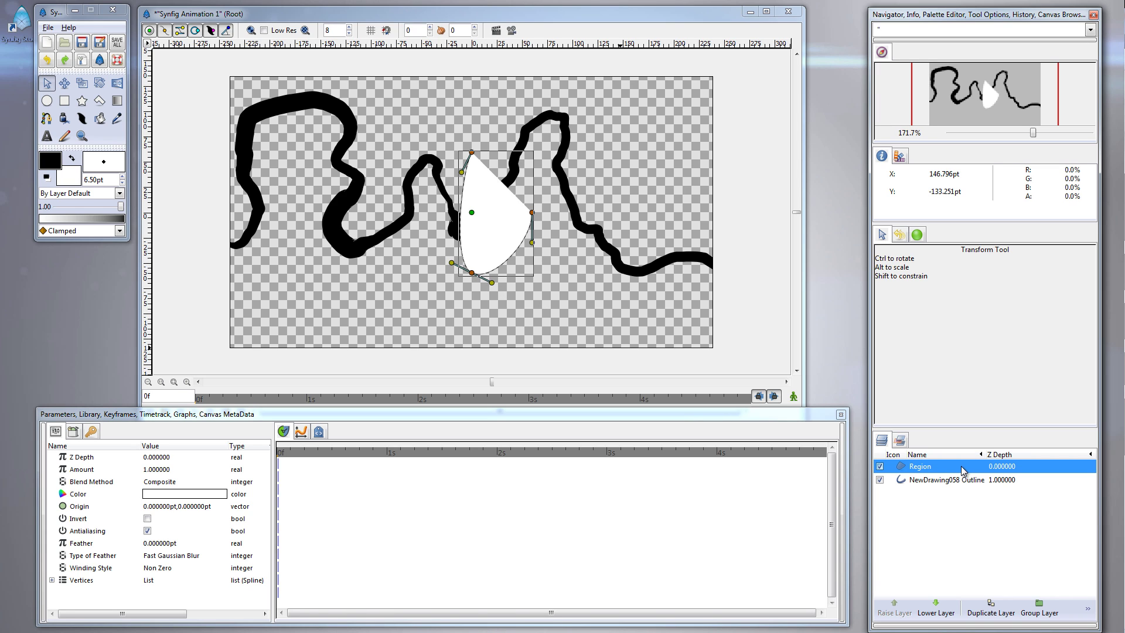
Link the Vertices parameter of the Region layer with that of the drawn outline layer
{"action": "left_click", "coordinate": [994, 482], "text": "ctrl"}
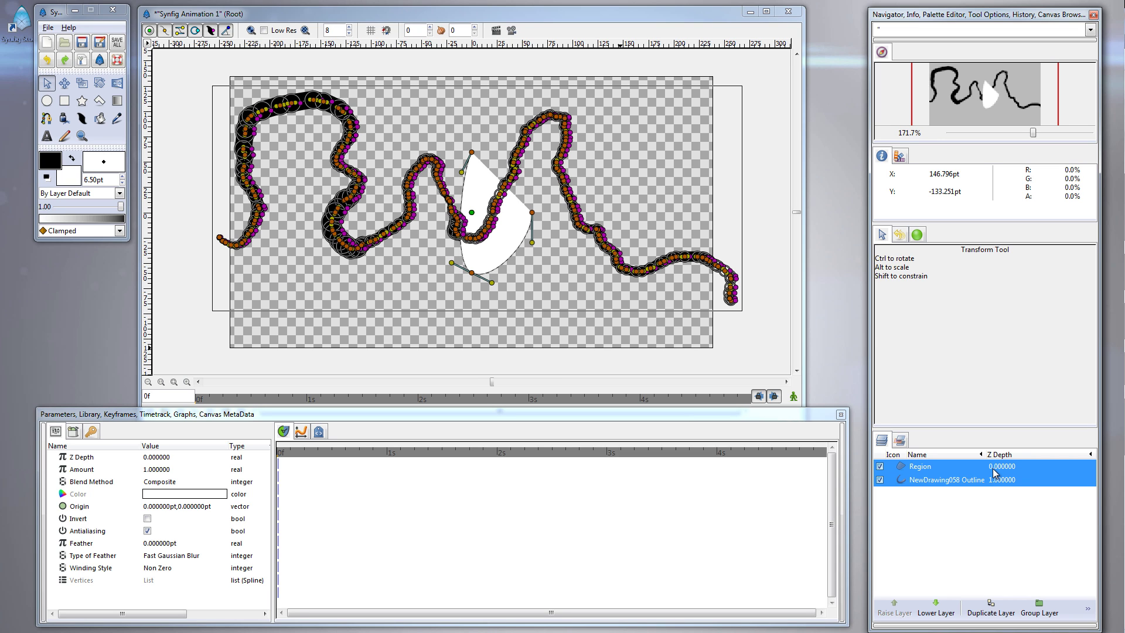
{"action": "right_click", "coordinate": [89, 583]}
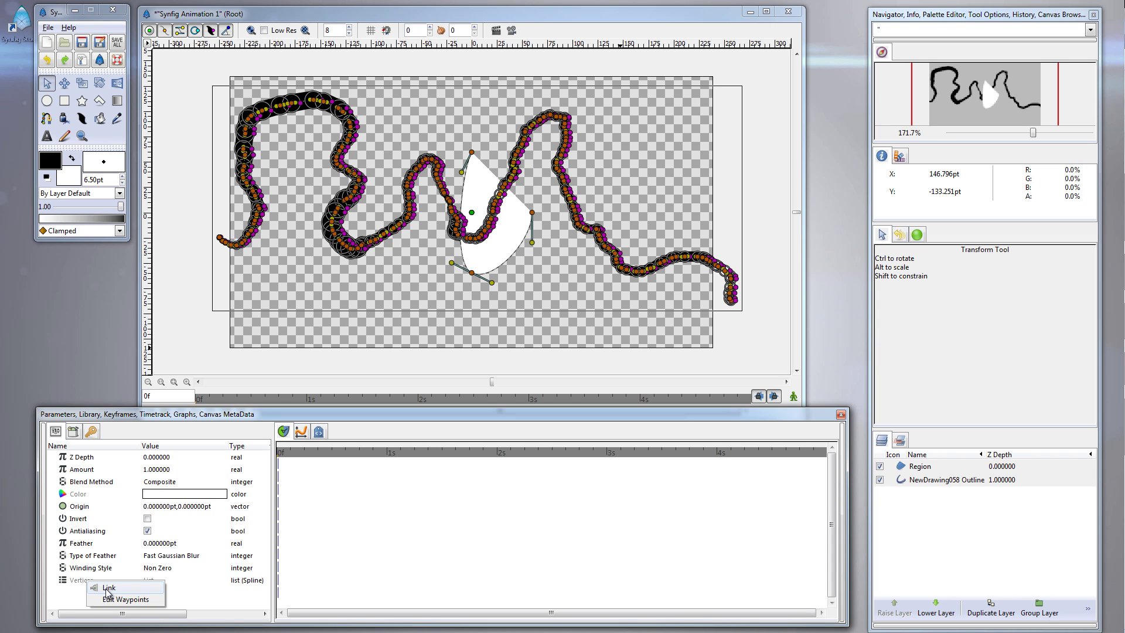
{"action": "left_click", "coordinate": [107, 589]}
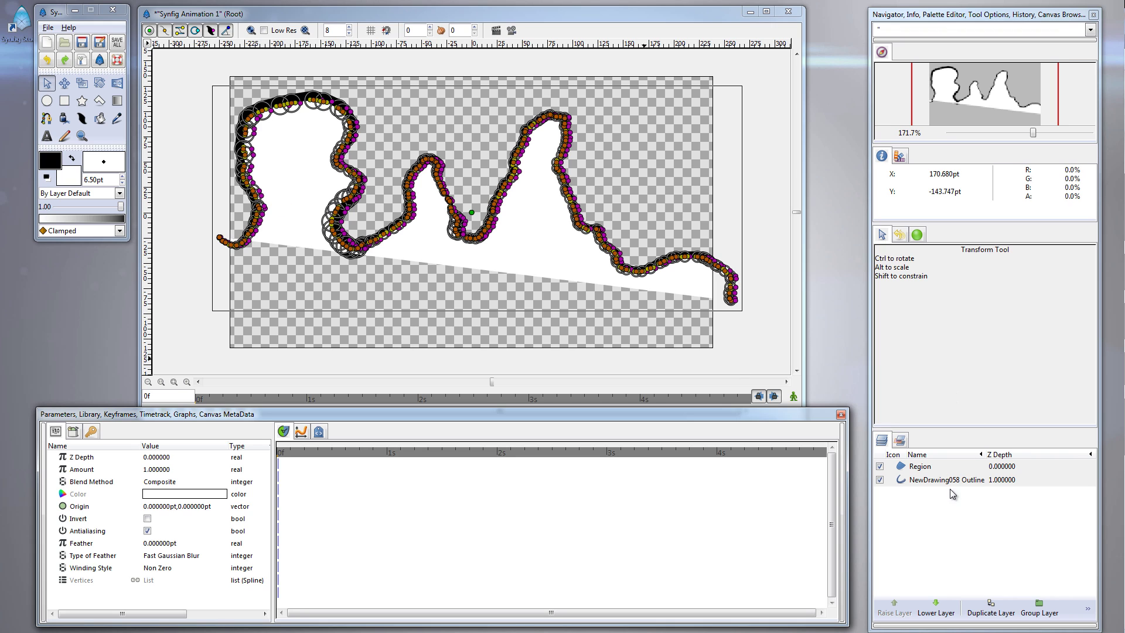
{"action": "left_click", "coordinate": [943, 516]}
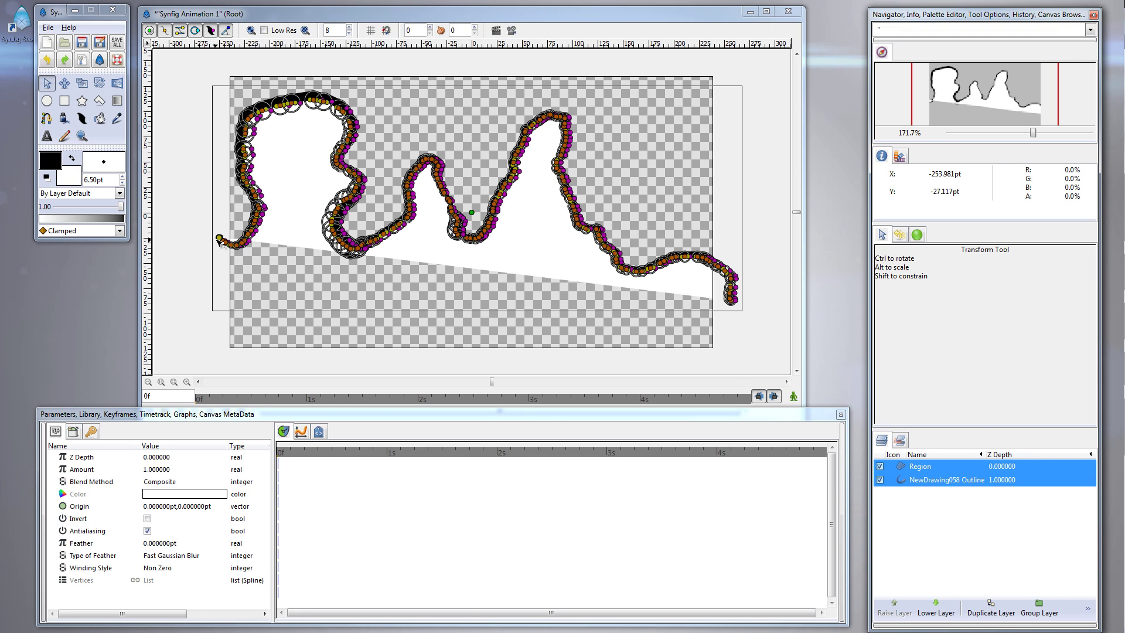
Hide the tangent and width handles, bring the stroke's end vertices together just outside the canvas's lower-left corner and loop the spline
{"action": "left_click", "coordinate": [174, 38]}
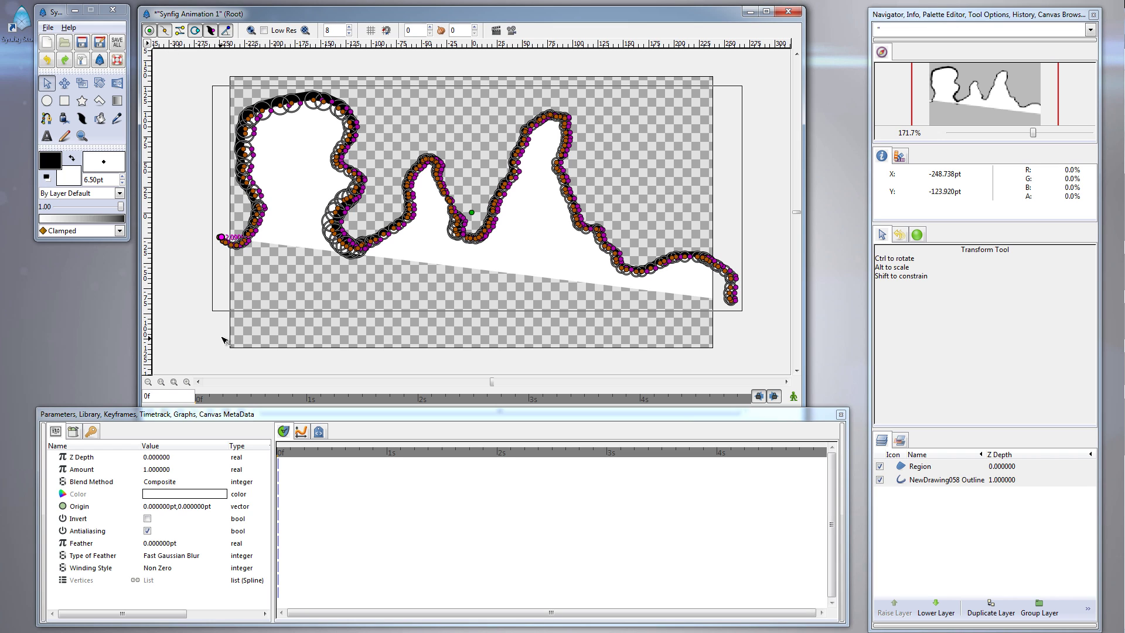
{"action": "left_click", "coordinate": [210, 30]}
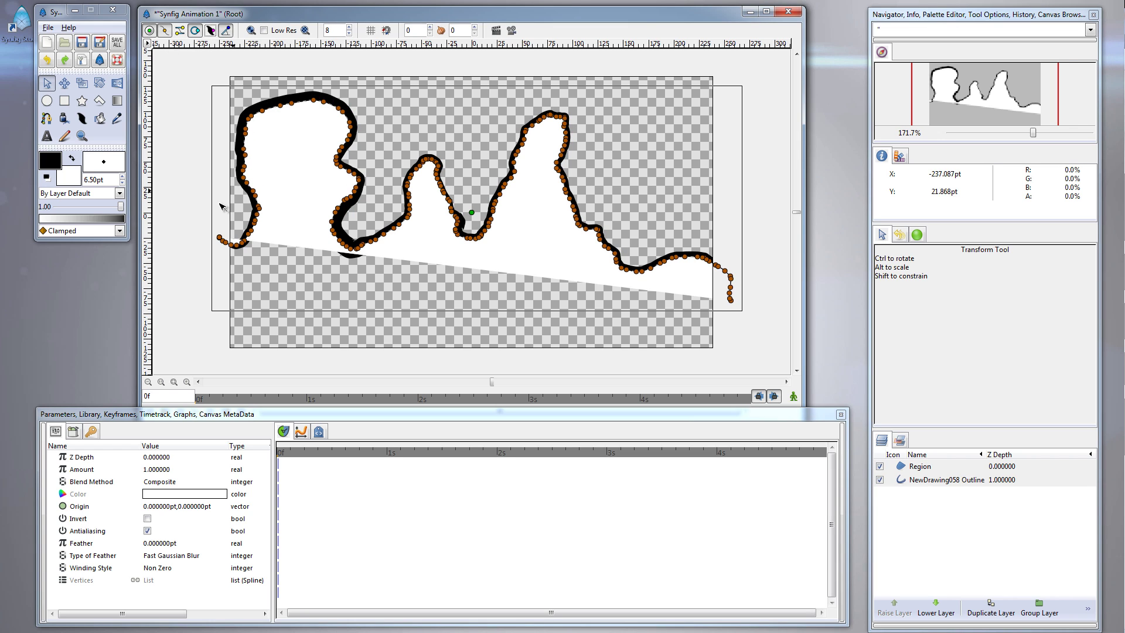
{"action": "left_click_drag", "start_coordinate": [221, 239], "coordinate": [220, 353]}
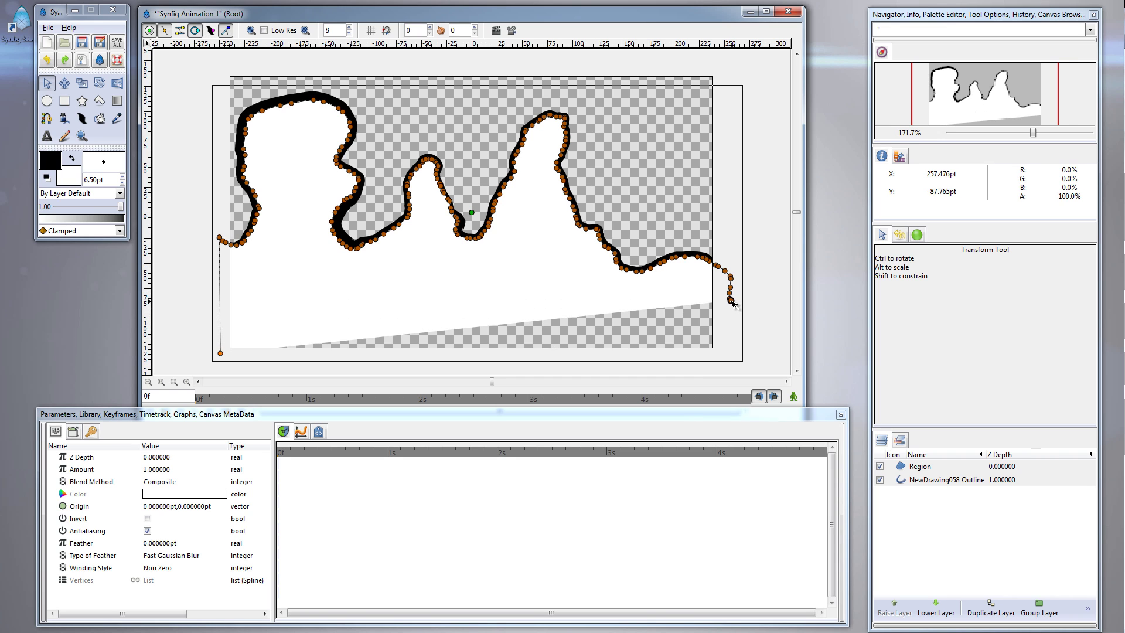
{"action": "left_click_drag", "start_coordinate": [731, 300], "coordinate": [221, 354]}
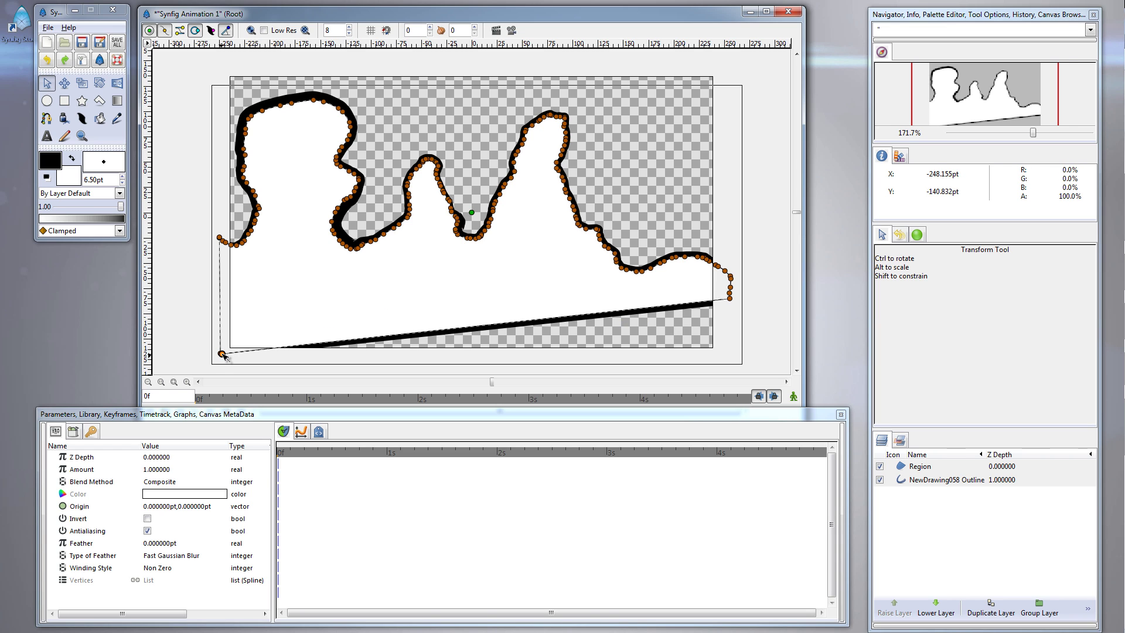
{"action": "right_click", "coordinate": [223, 355]}
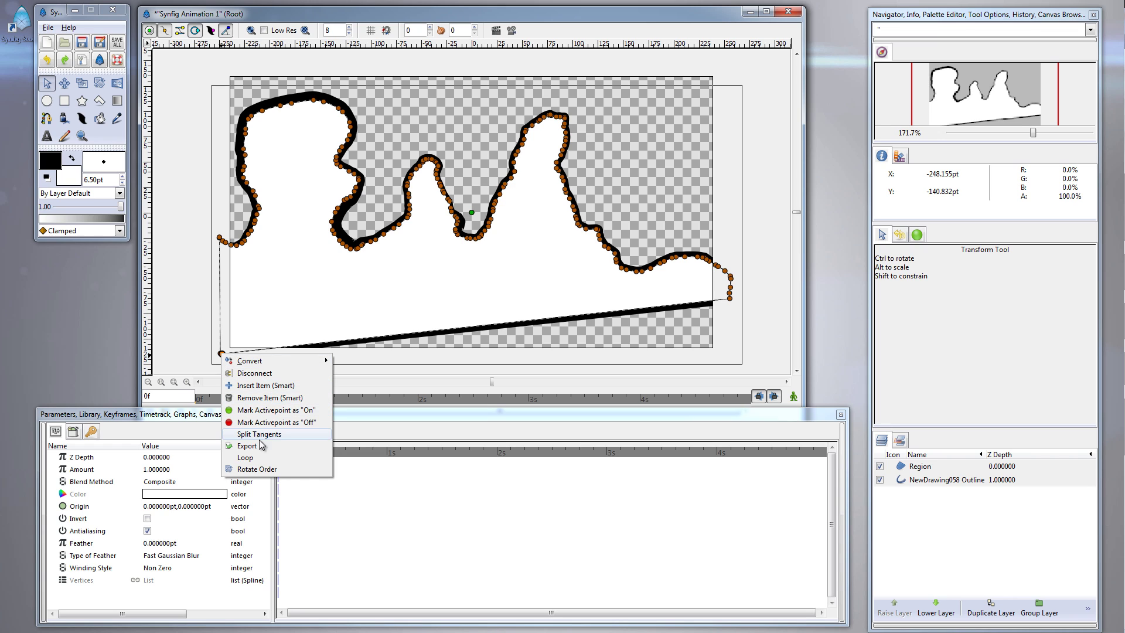
{"action": "left_click", "coordinate": [248, 459]}
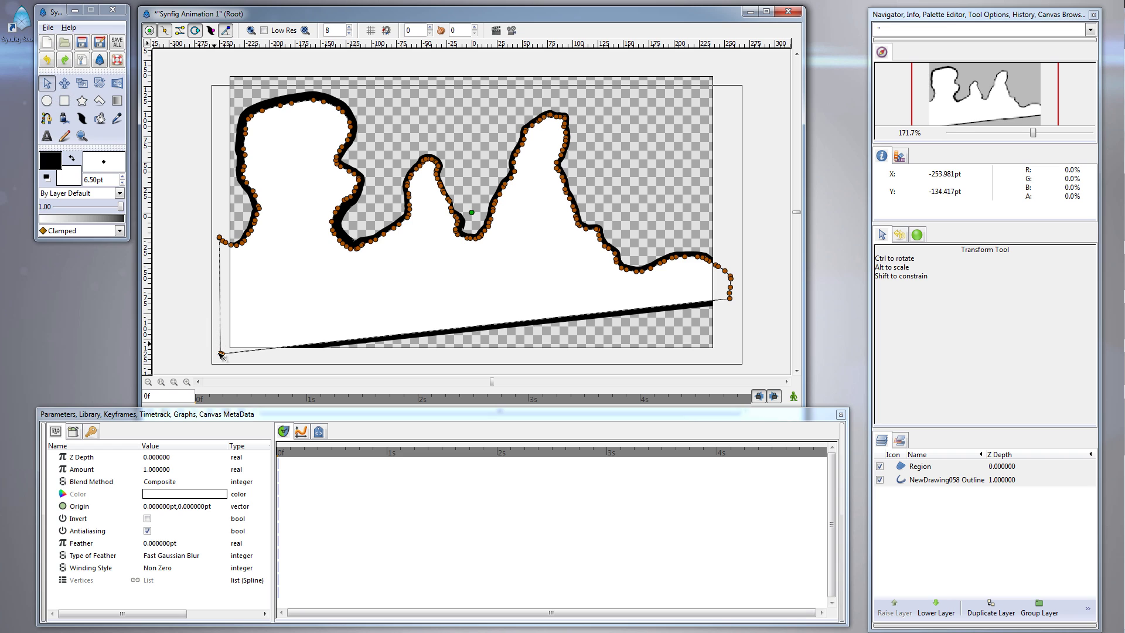
Spread the two overlapping corner vertices along the shape's bottom edge and round the lower-left corner using its tangent handle
{"action": "left_click_drag", "start_coordinate": [230, 347], "coordinate": [304, 321]}
{"action": "left_click_drag", "start_coordinate": [236, 289], "coordinate": [426, 317]}
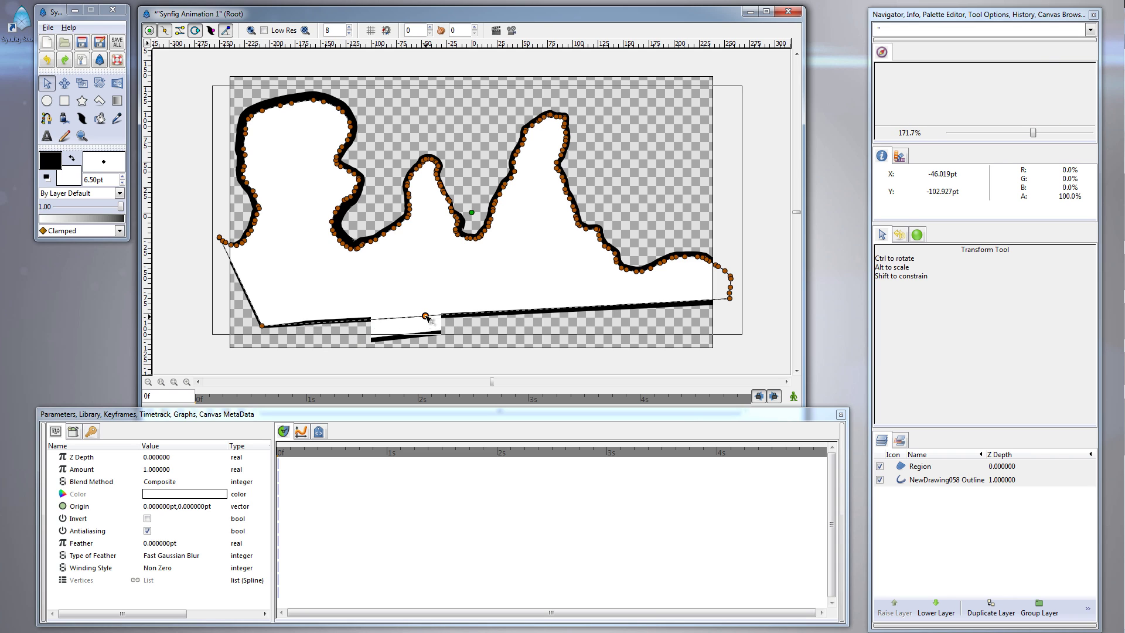
{"action": "left_click", "coordinate": [180, 30]}
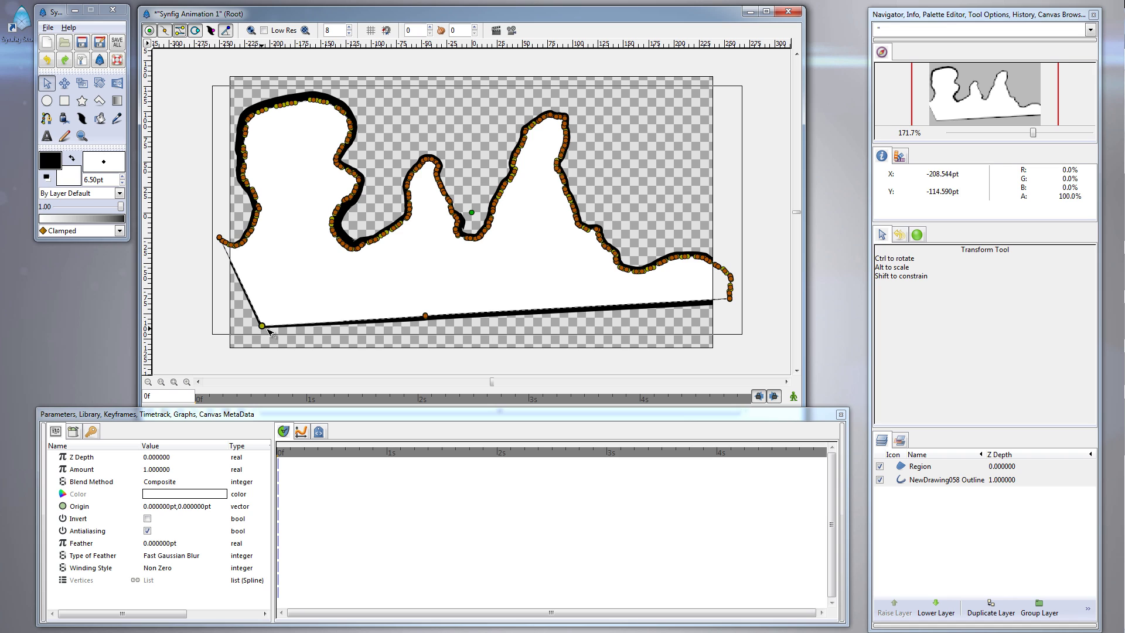
{"action": "left_click_drag", "start_coordinate": [262, 326], "coordinate": [241, 311]}
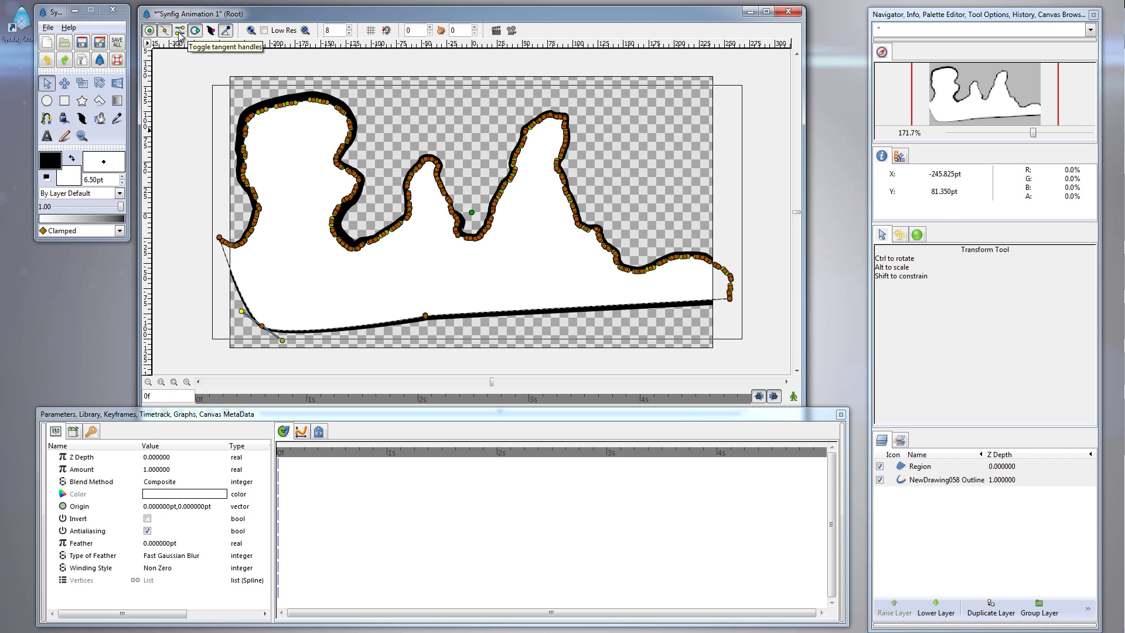
Lower the bottom edge's middle vertex slightly and pull a vertex from the shape's right end inward onto the bottom edge
{"action": "left_click_drag", "start_coordinate": [425, 316], "coordinate": [443, 332]}
{"action": "left_click", "coordinate": [723, 311]}
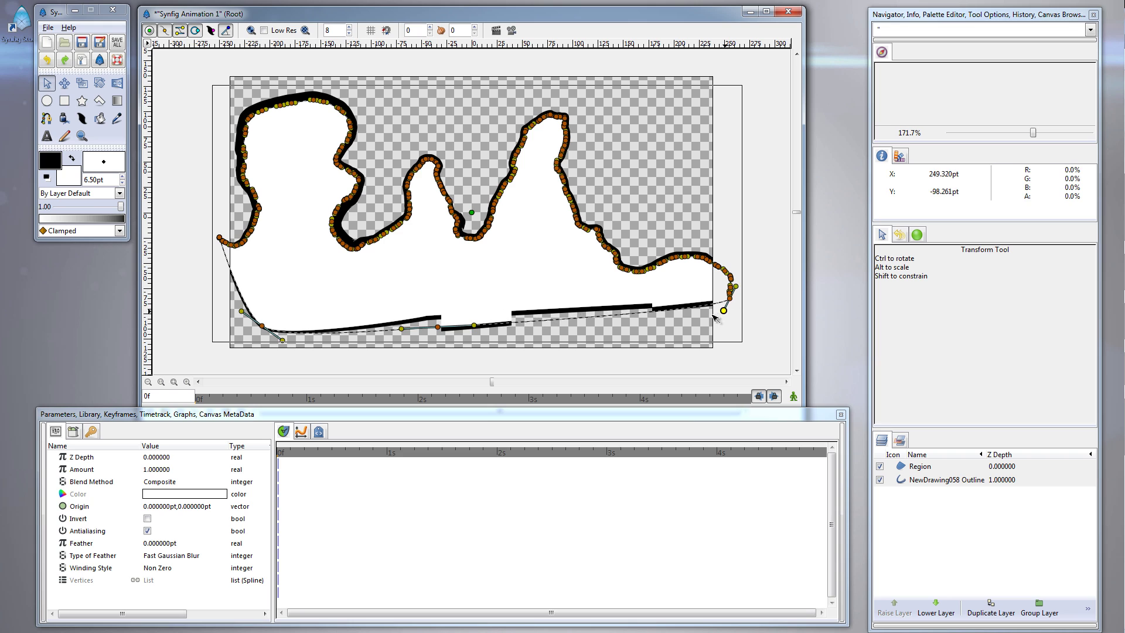
{"action": "left_click_drag", "start_coordinate": [716, 317], "coordinate": [684, 320]}
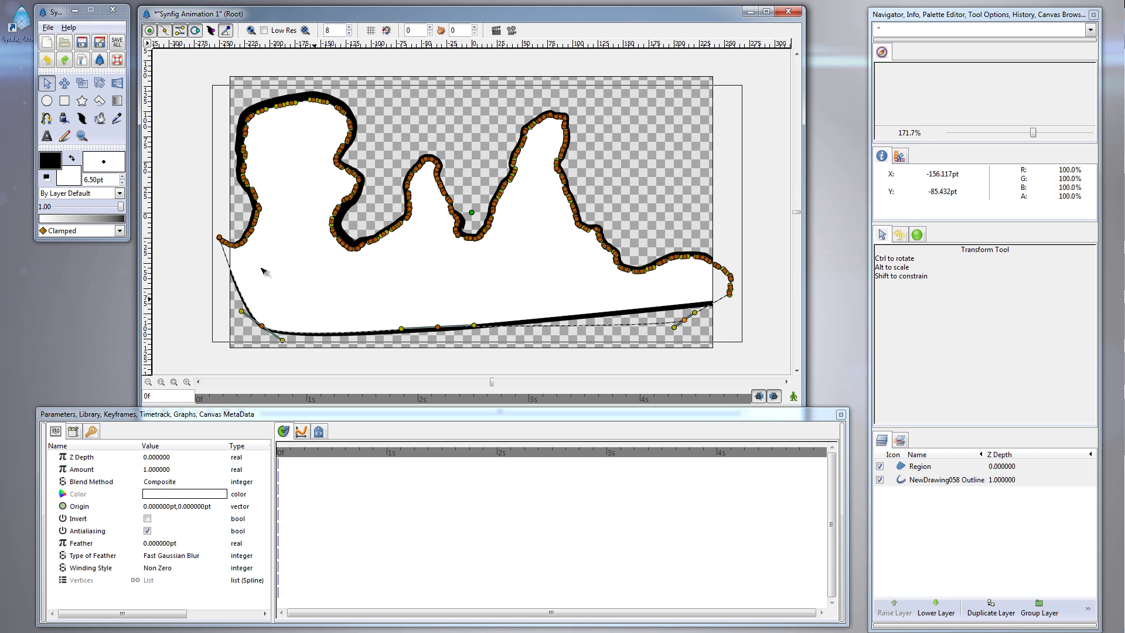
Try pulling the tangent and vertex at the shape's left end outward and undo these moves
{"action": "left_click", "coordinate": [219, 238]}
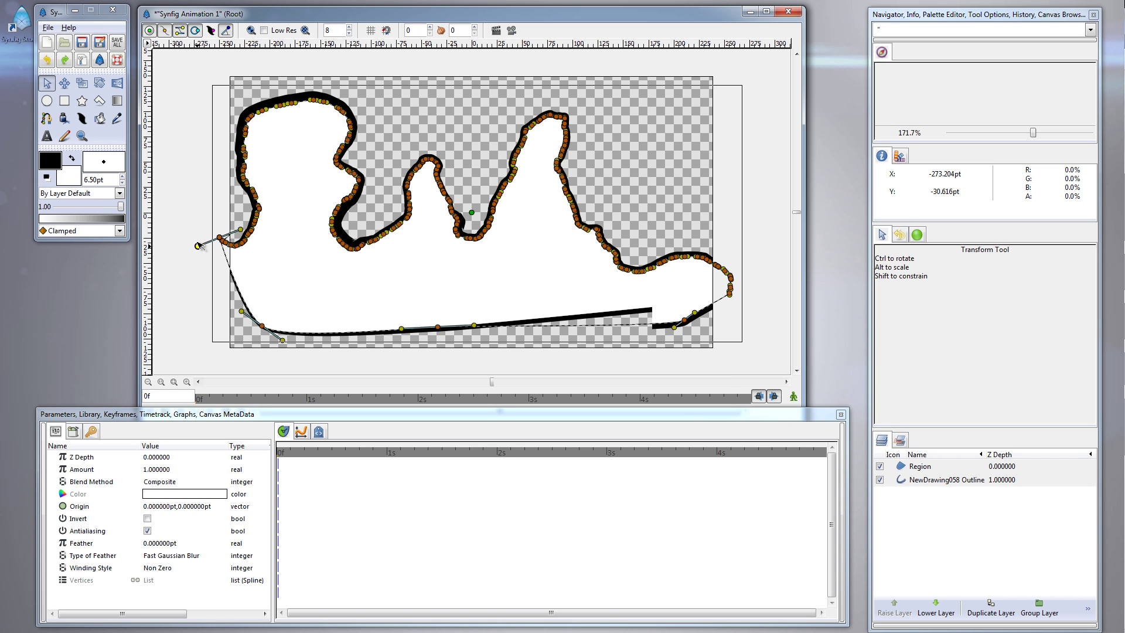
{"action": "left_click_drag", "start_coordinate": [221, 244], "coordinate": [186, 276]}
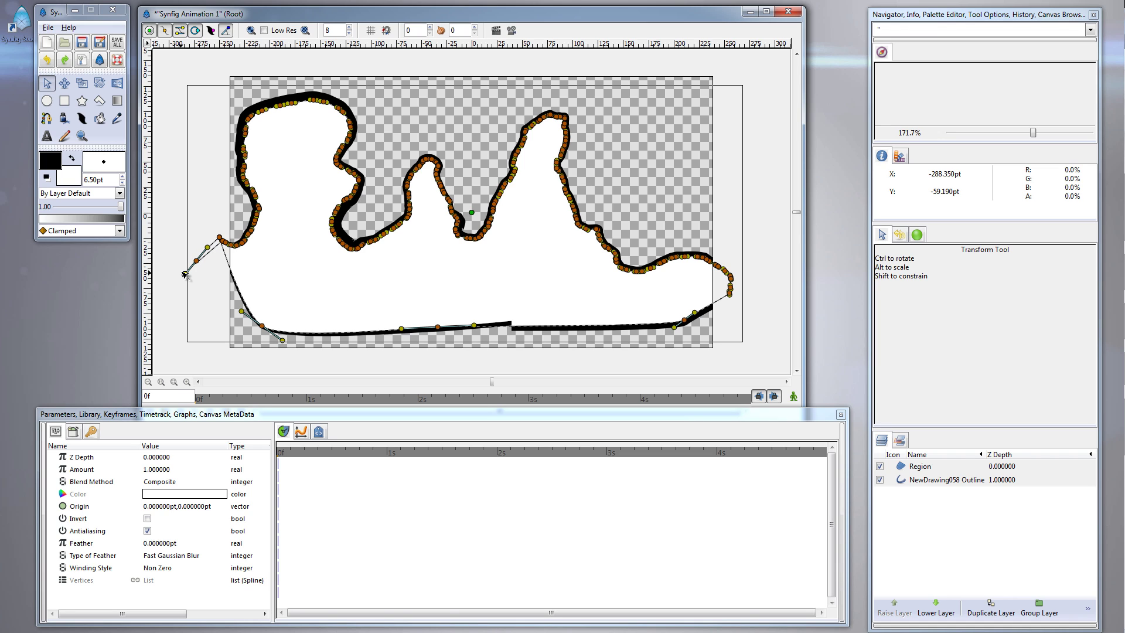
{"action": "key", "text": "ctrl+z"}
{"action": "key", "text": "ctrl+z"}
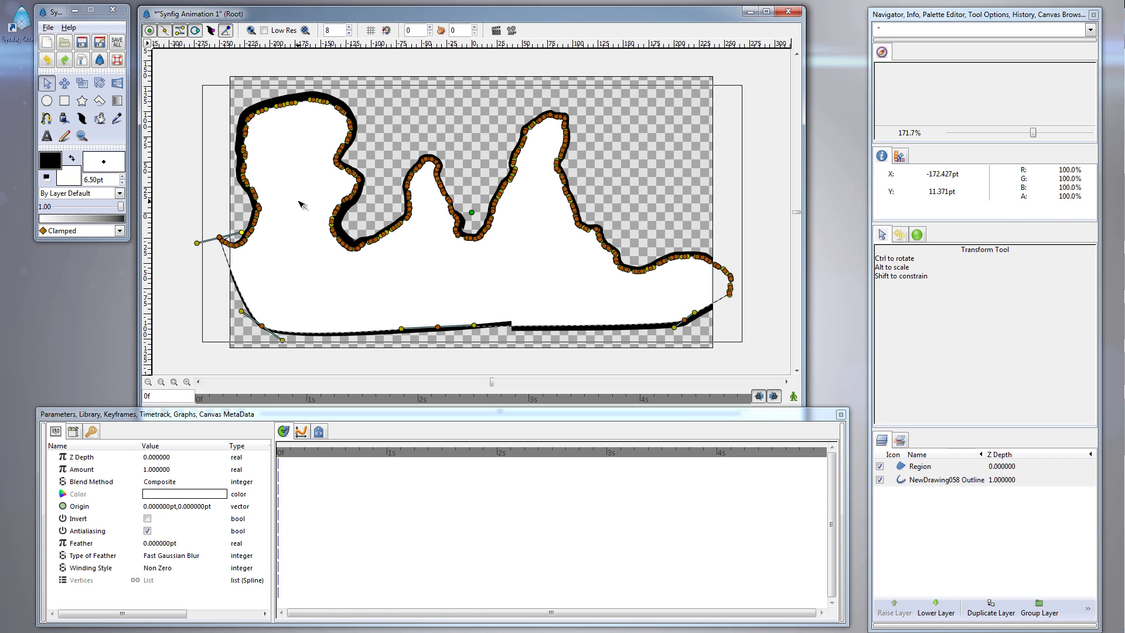
{"action": "key", "text": "ctrl+z"}
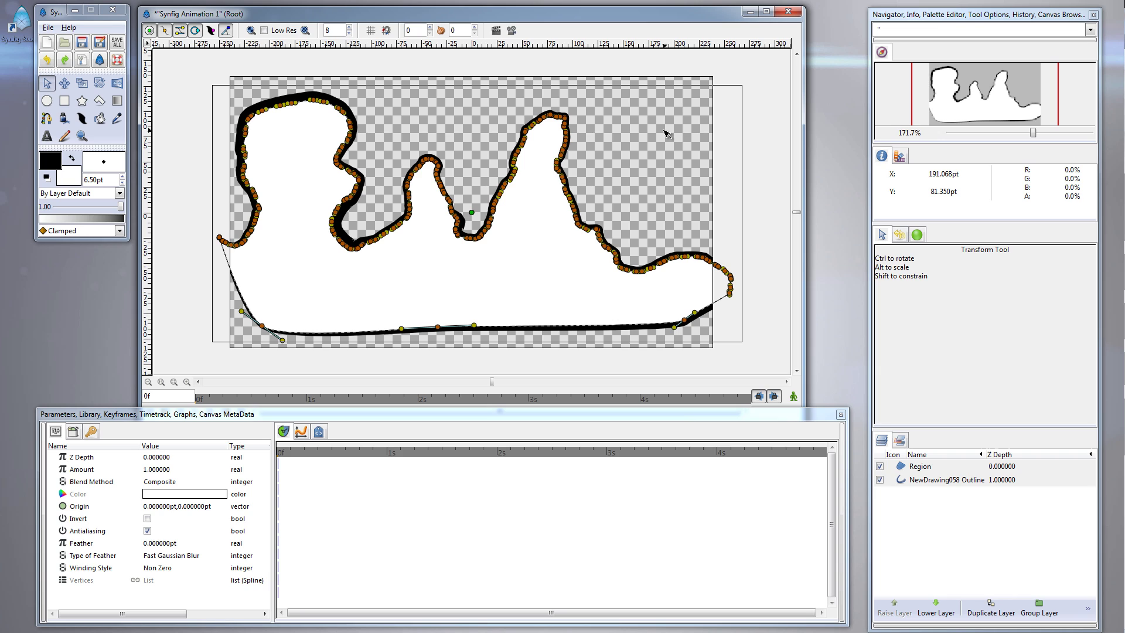
With the SmoothMove tool at radius 1.000, select the tall right peak's vertices, hide the tangent handles and bend the peak's tip rightward
{"action": "left_click", "coordinate": [64, 84]}
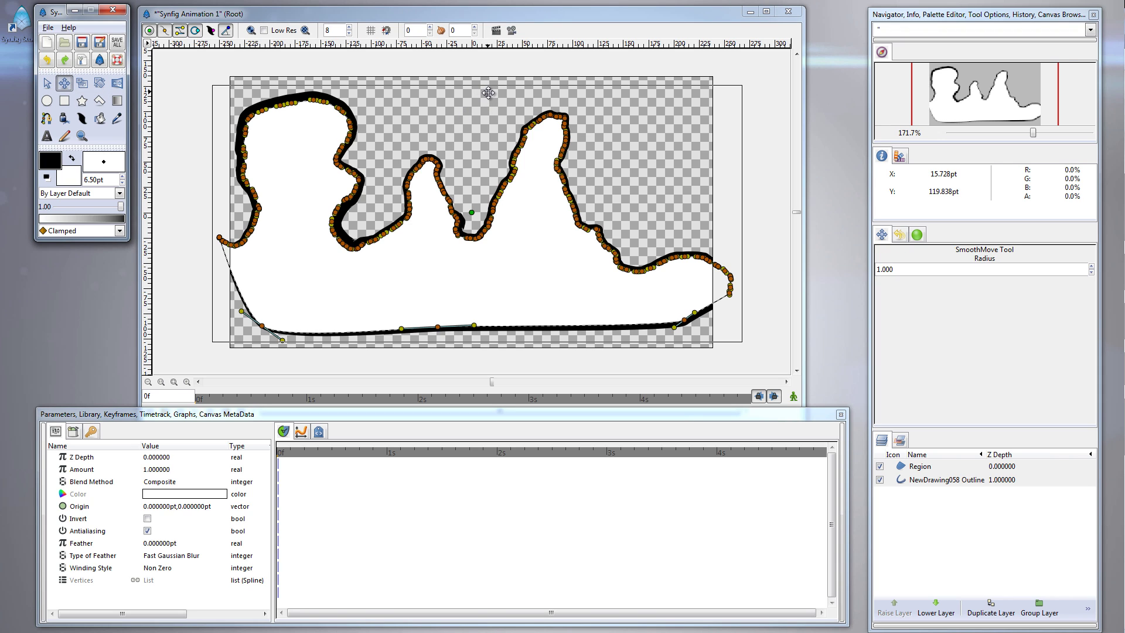
{"action": "left_click_drag", "start_coordinate": [482, 86], "coordinate": [630, 219]}
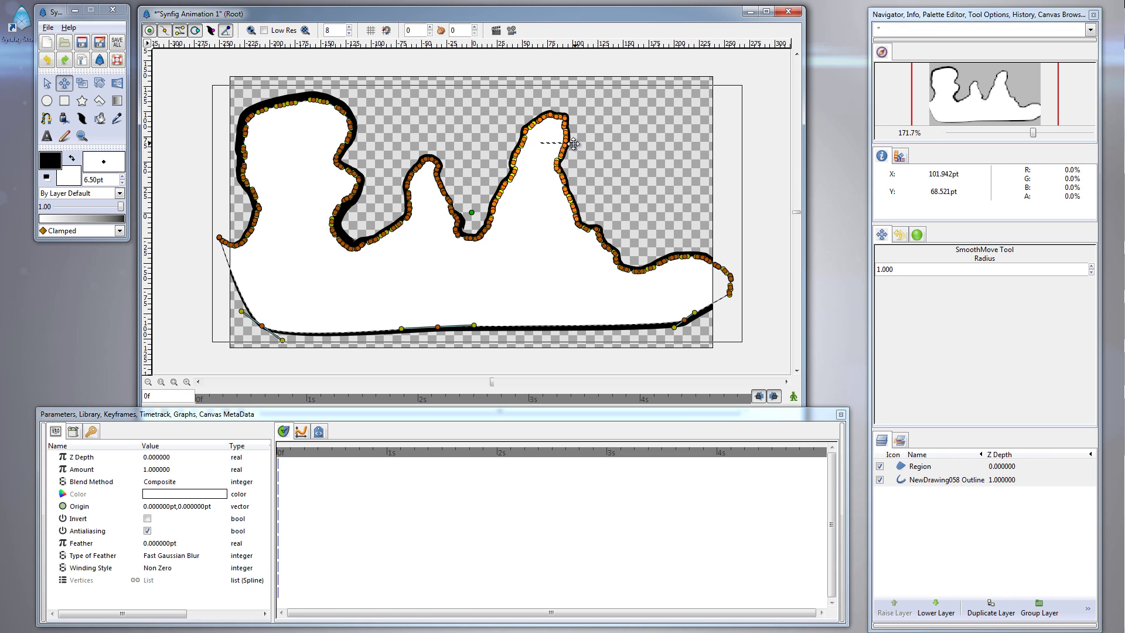
{"action": "left_click_drag", "start_coordinate": [477, 92], "coordinate": [620, 220]}
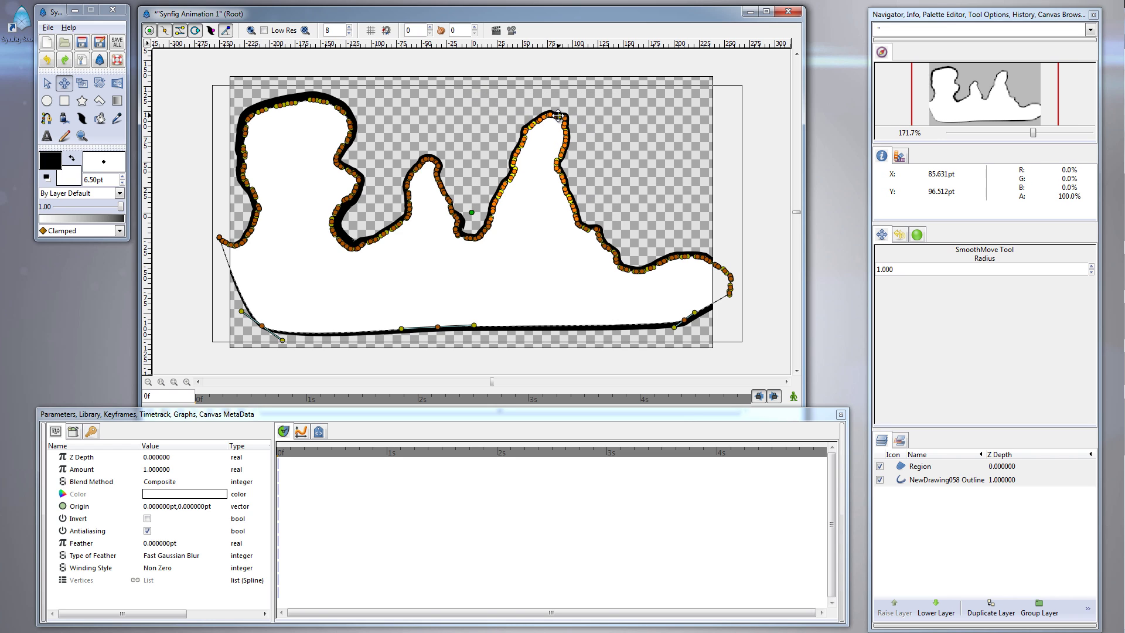
{"action": "left_click", "coordinate": [180, 29]}
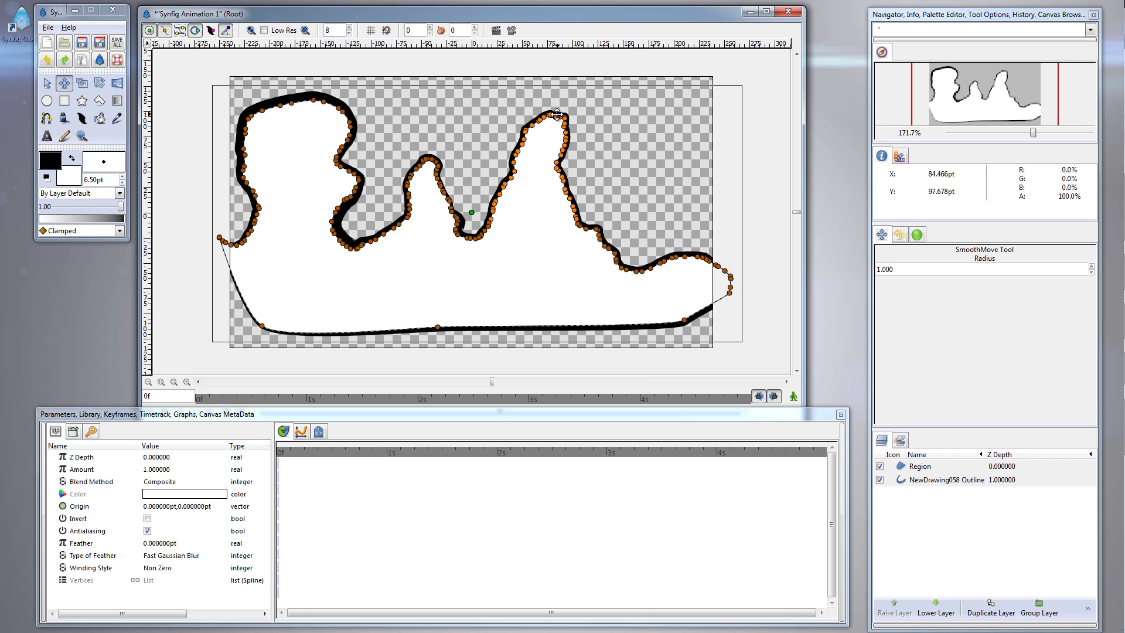
{"action": "left_click_drag", "start_coordinate": [556, 114], "coordinate": [615, 111]}
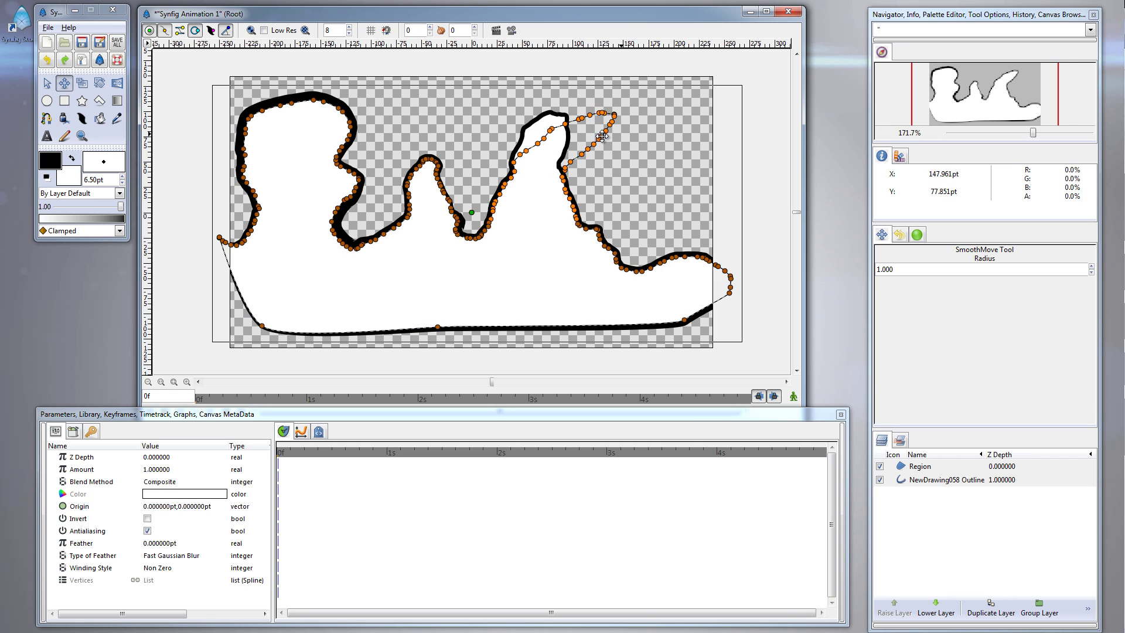
Widen the tall right peak by smoothly moving its left side up and outward and its right side outward
{"action": "left_click_drag", "start_coordinate": [514, 161], "coordinate": [477, 132]}
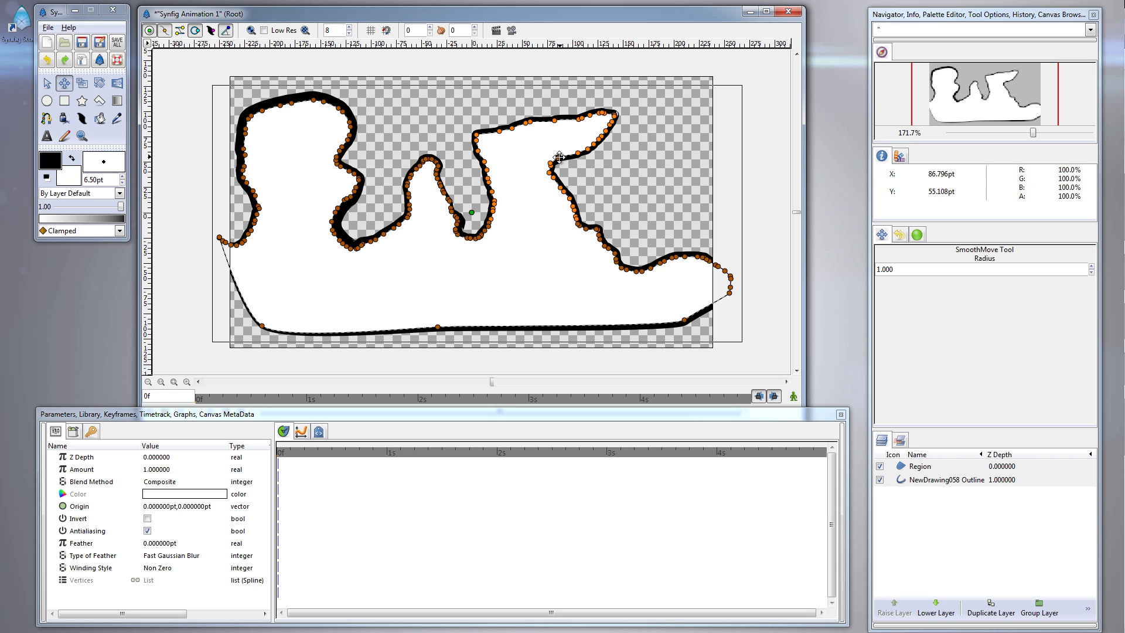
{"action": "left_click_drag", "start_coordinate": [559, 157], "coordinate": [577, 110]}
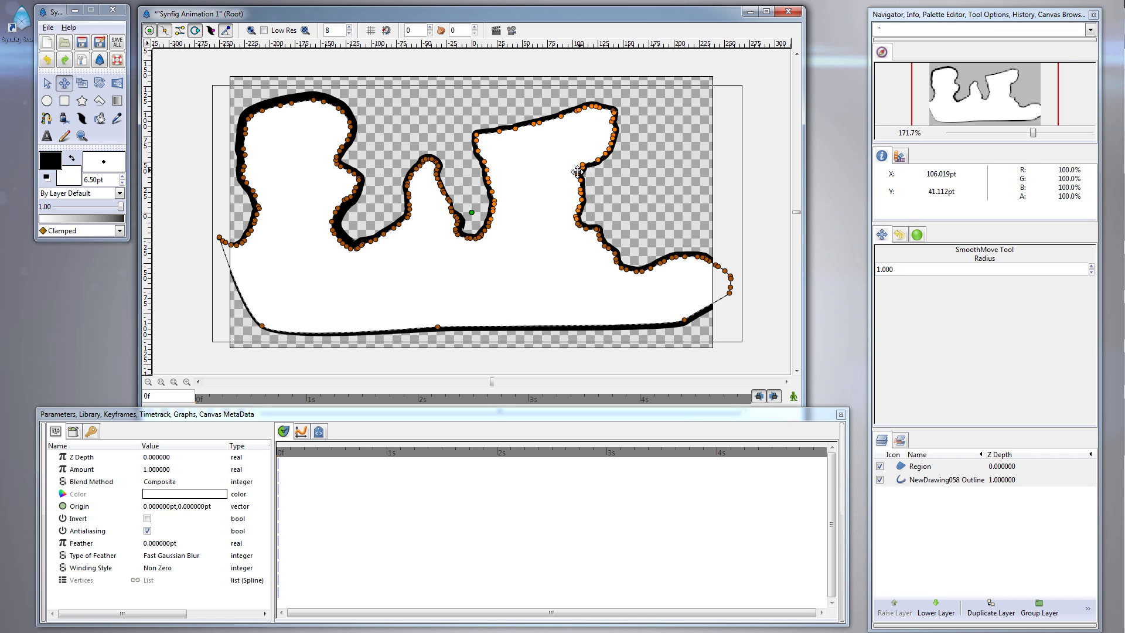
{"action": "left_click_drag", "start_coordinate": [578, 174], "coordinate": [602, 183]}
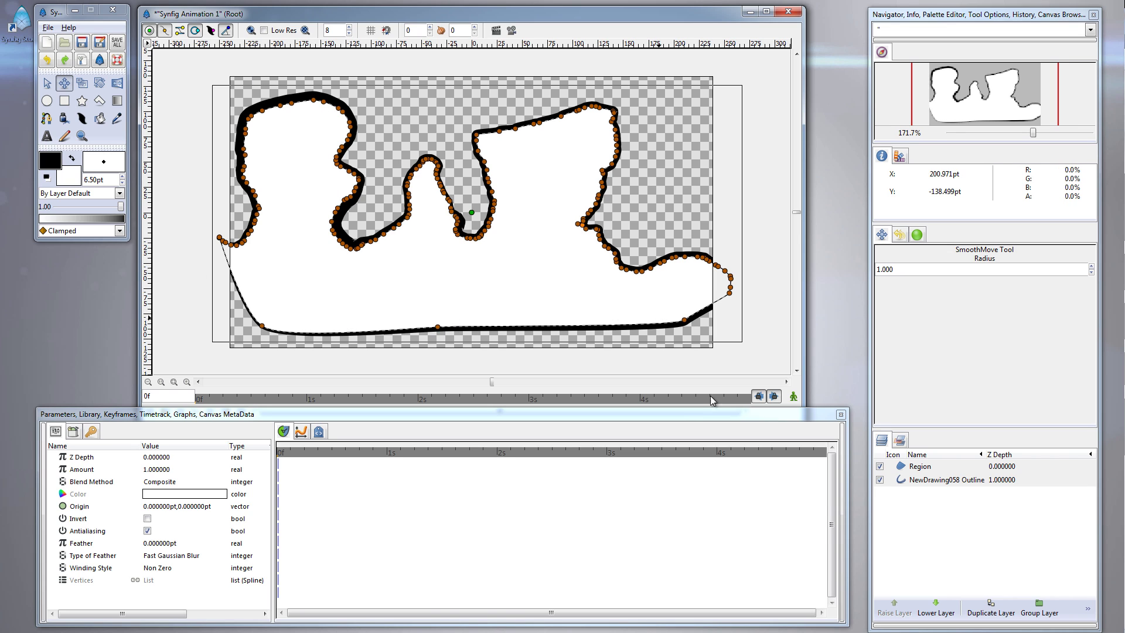
Select the Region layer and import the image fupmos.png above it
{"action": "left_click", "coordinate": [1029, 507]}
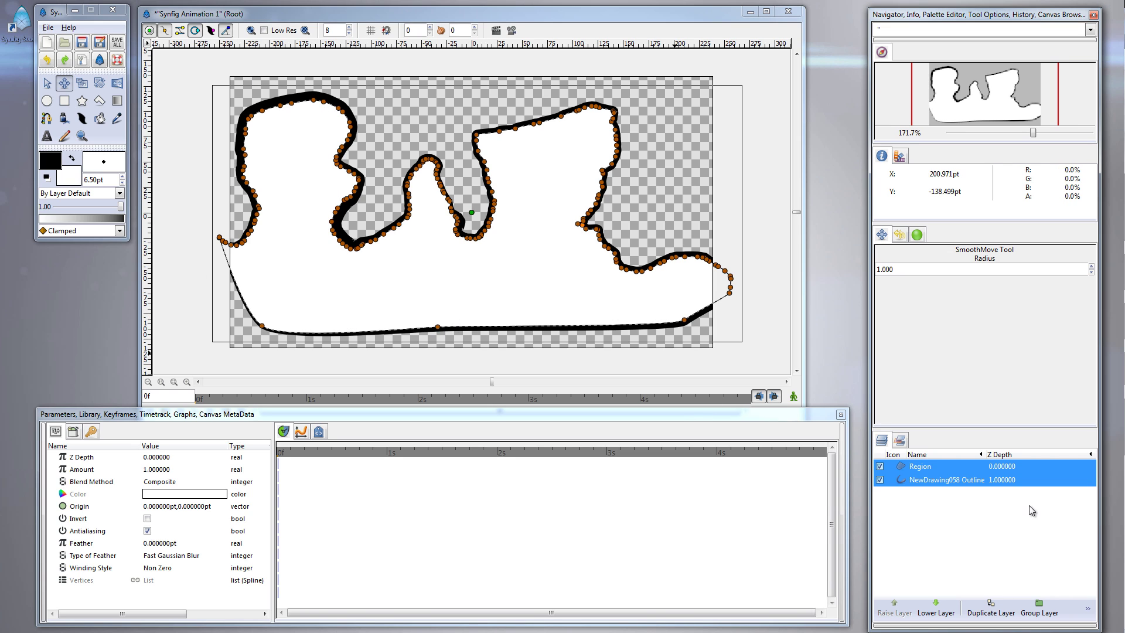
{"action": "left_click", "coordinate": [1030, 481]}
{"action": "left_click", "coordinate": [1011, 466]}
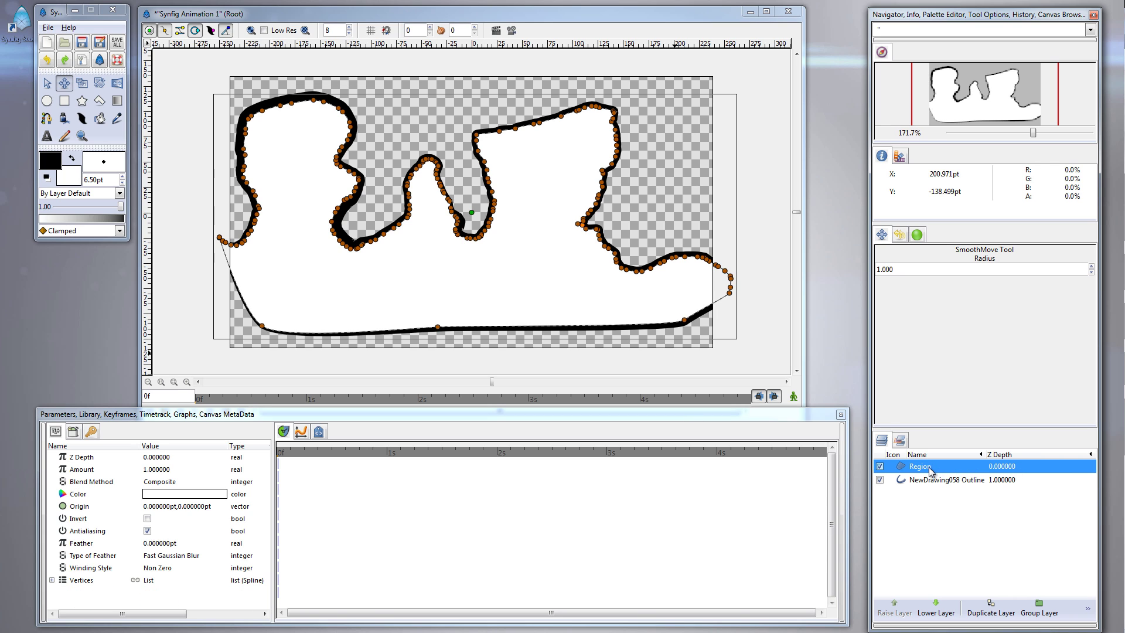
{"action": "right_click", "coordinate": [975, 467]}
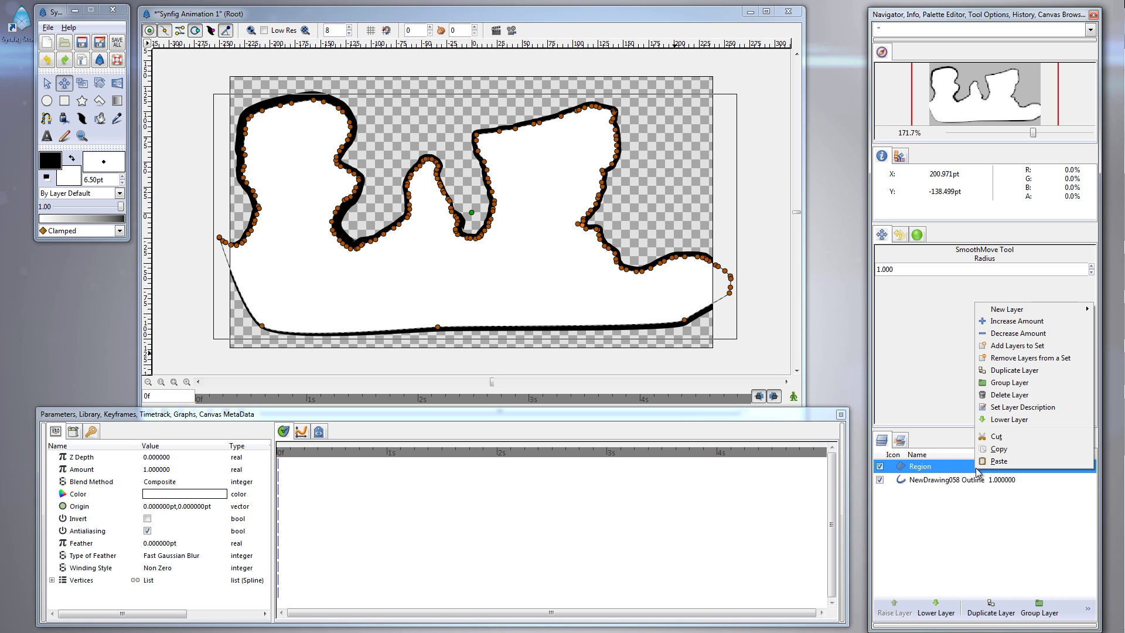
{"action": "left_click", "coordinate": [988, 533]}
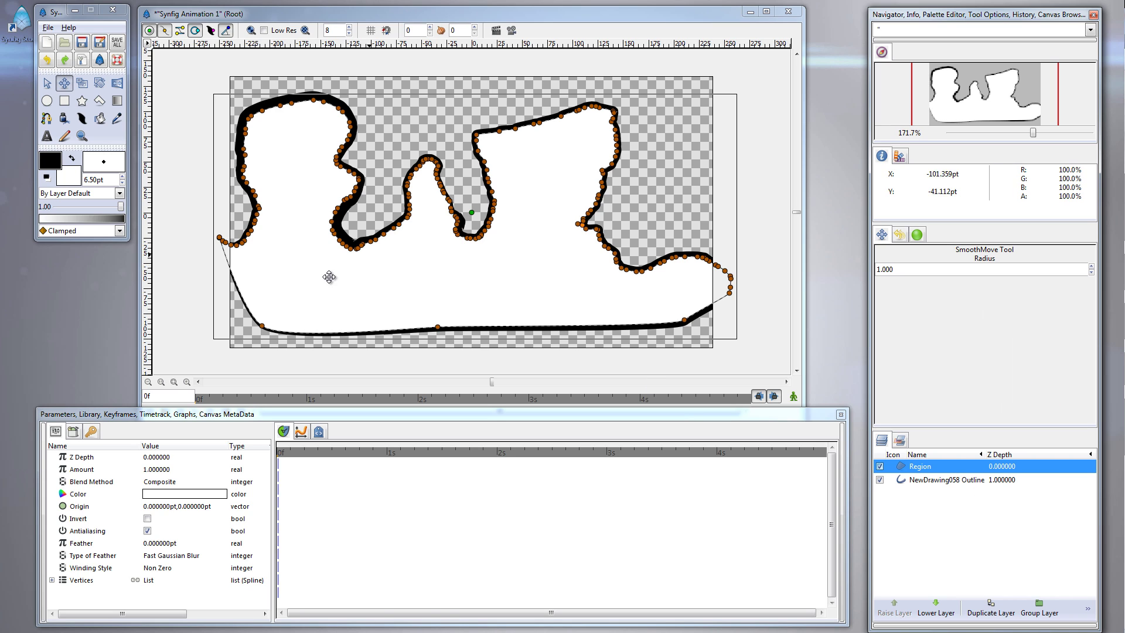
{"action": "left_click", "coordinate": [148, 47]}
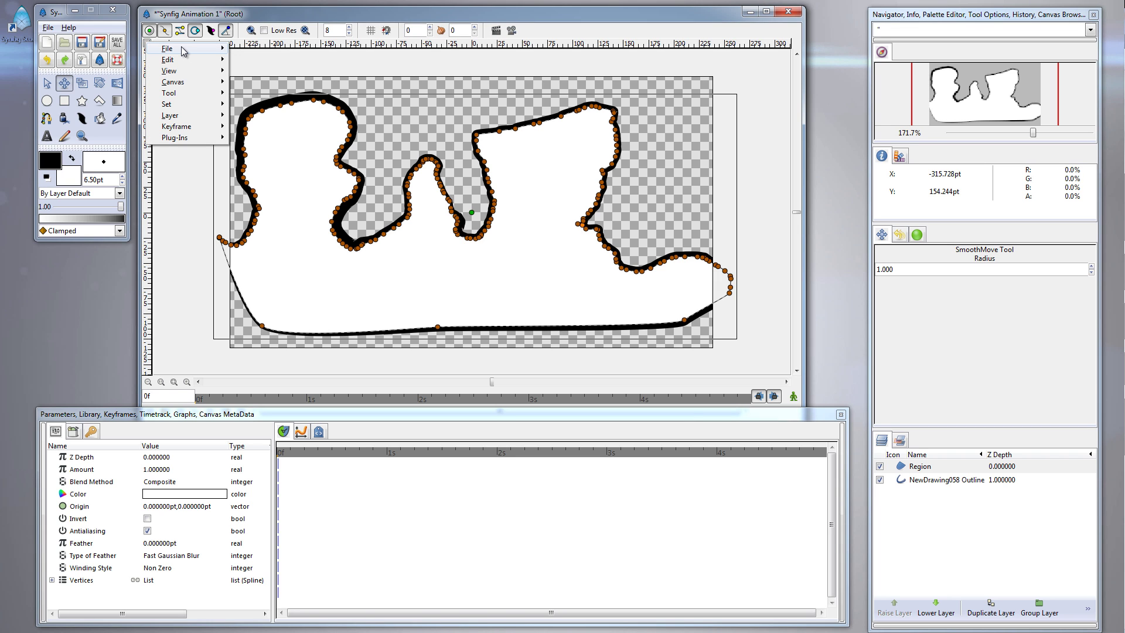
{"action": "mouse_move", "coordinate": [184, 50]}
{"action": "left_click", "coordinate": [254, 164]}
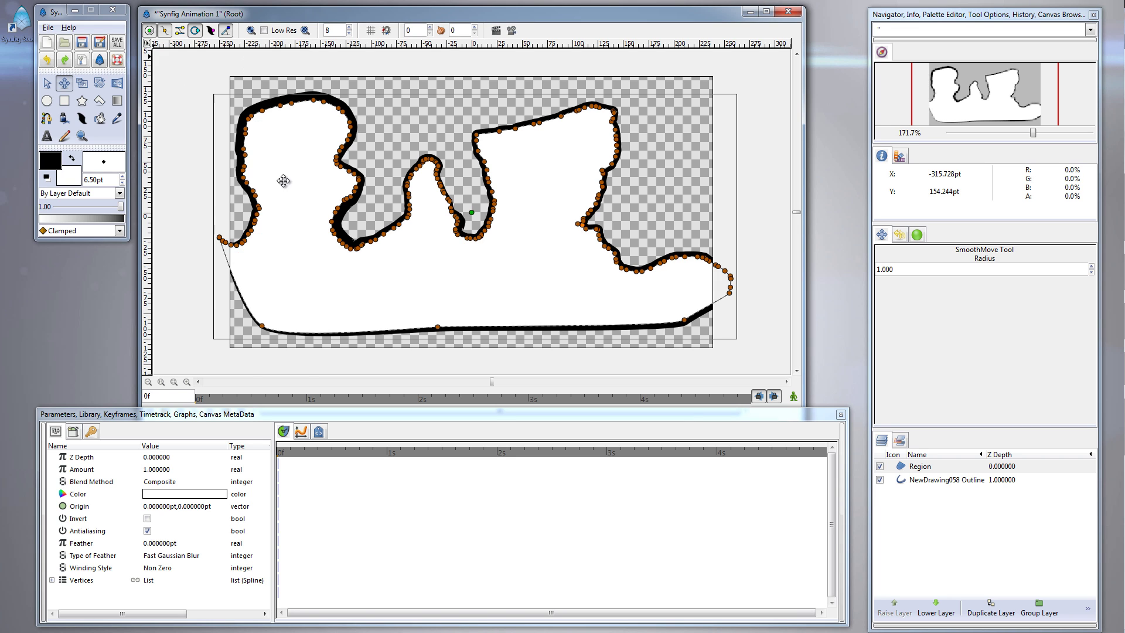
{"action": "left_click_drag", "start_coordinate": [529, 124], "coordinate": [447, 29]}
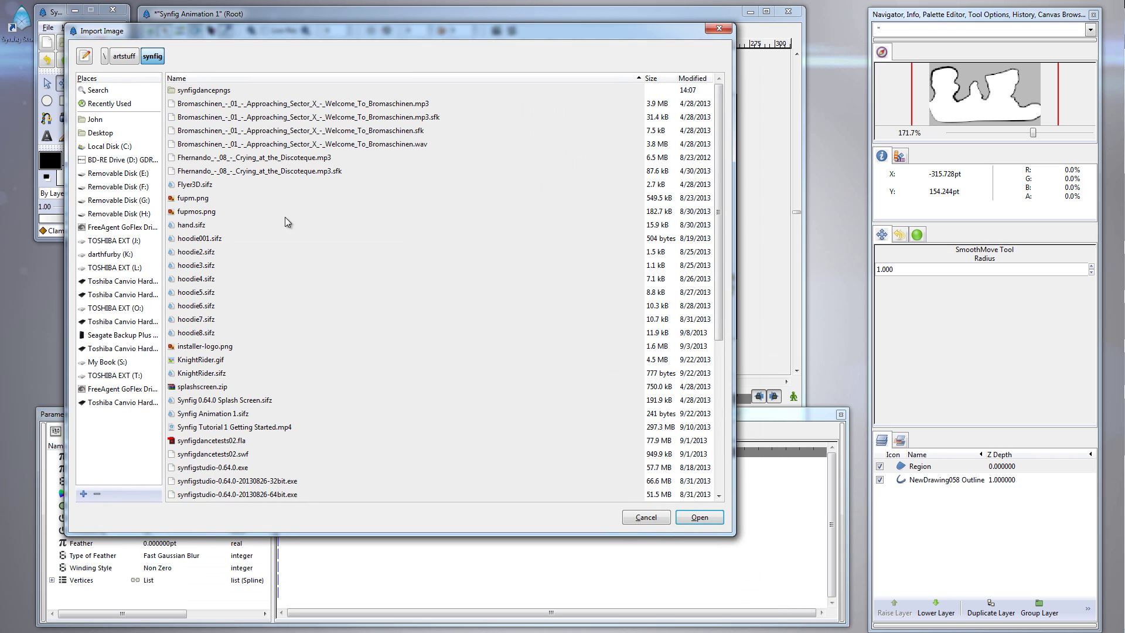
{"action": "double_click", "coordinate": [202, 213]}
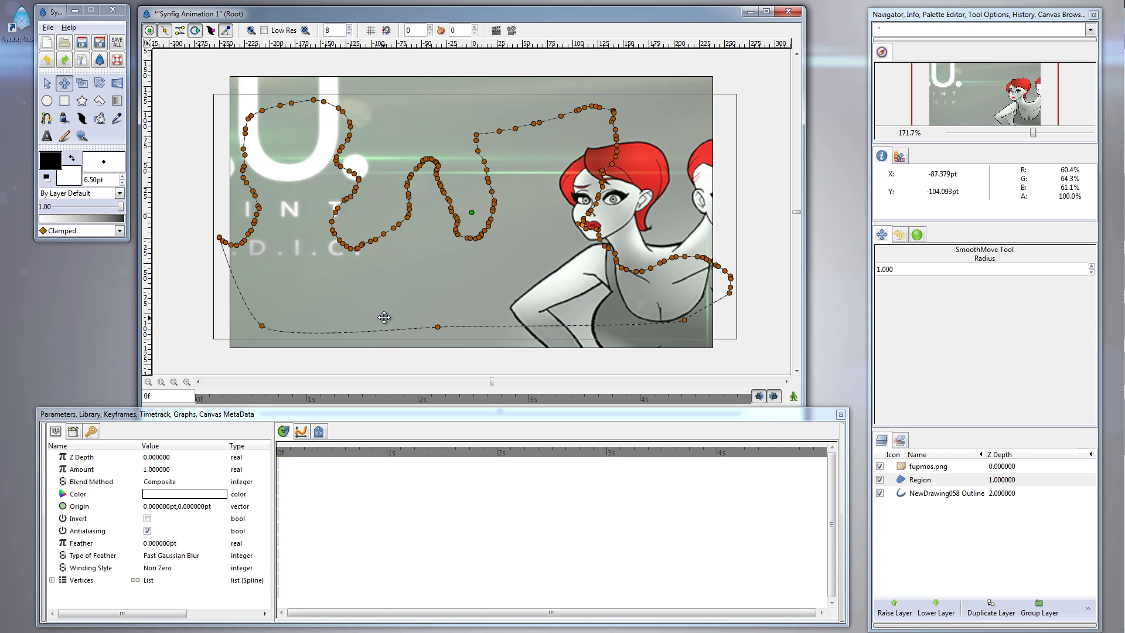
Add a Scale transform layer directly above the fupmos.png layer
{"action": "left_click", "coordinate": [936, 469]}
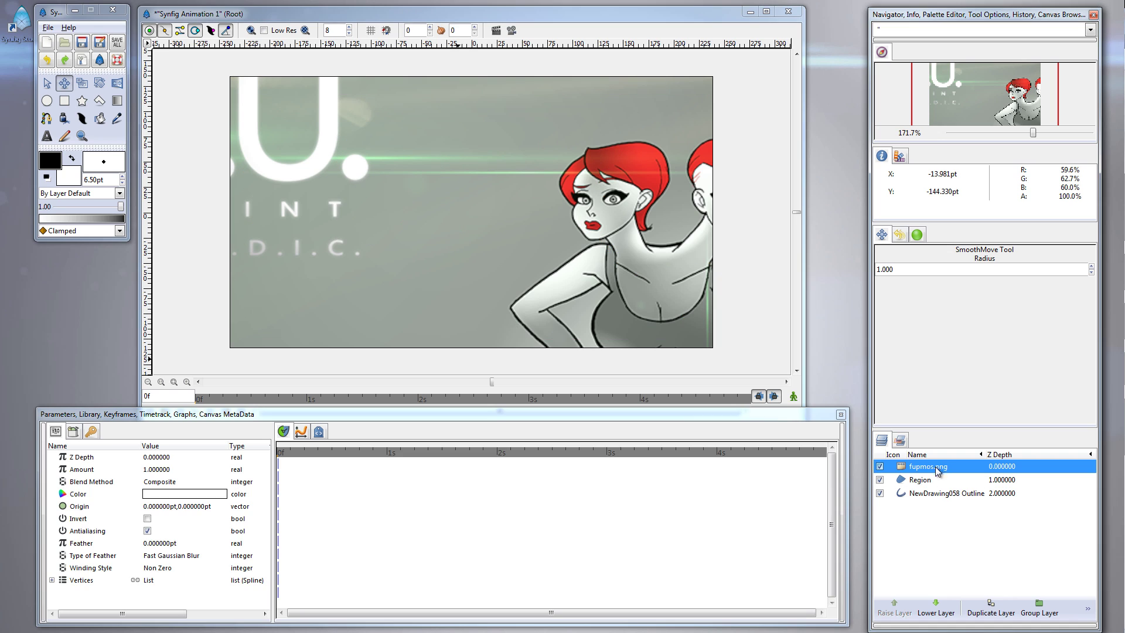
{"action": "left_click", "coordinate": [931, 481]}
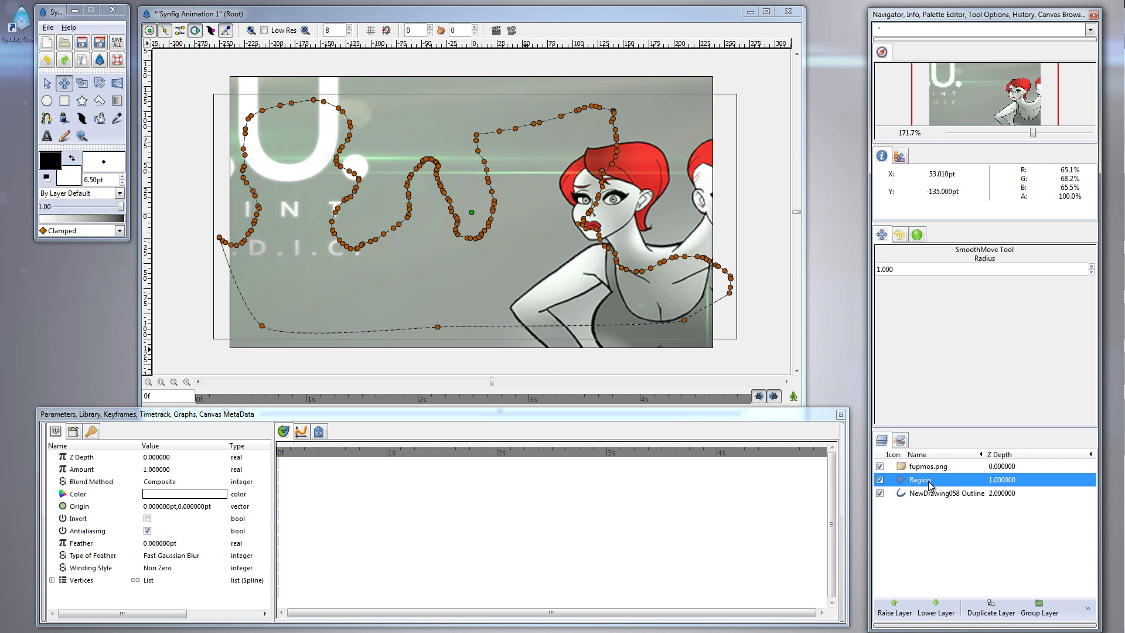
{"action": "left_click", "coordinate": [926, 479]}
{"action": "key", "text": "Escape"}
{"action": "left_click", "coordinate": [931, 466]}
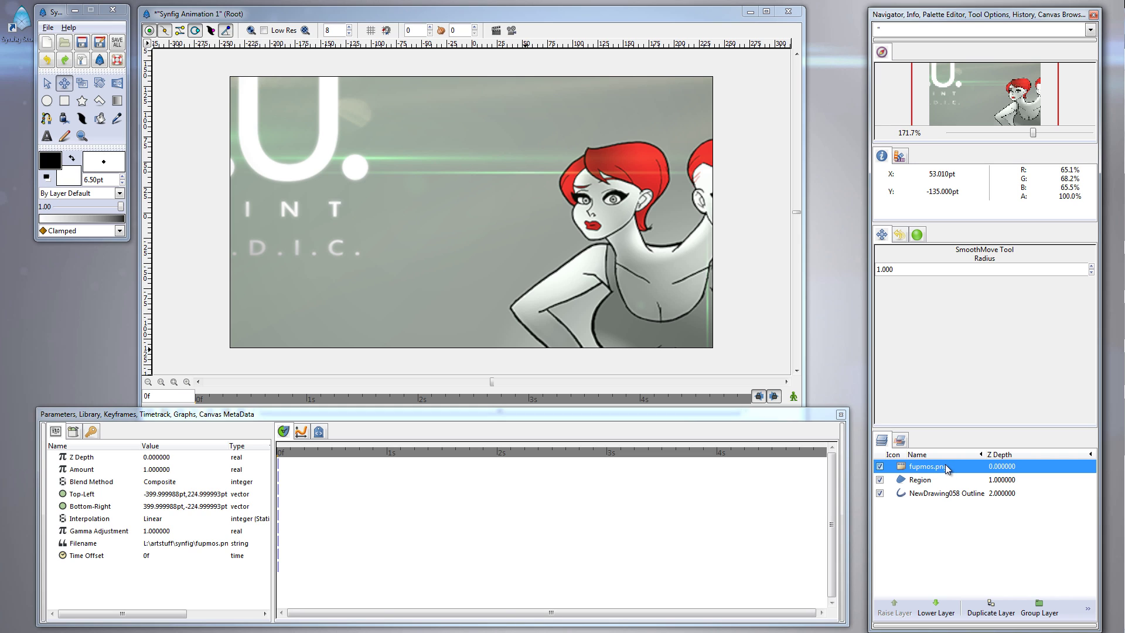
{"action": "right_click", "coordinate": [945, 469]}
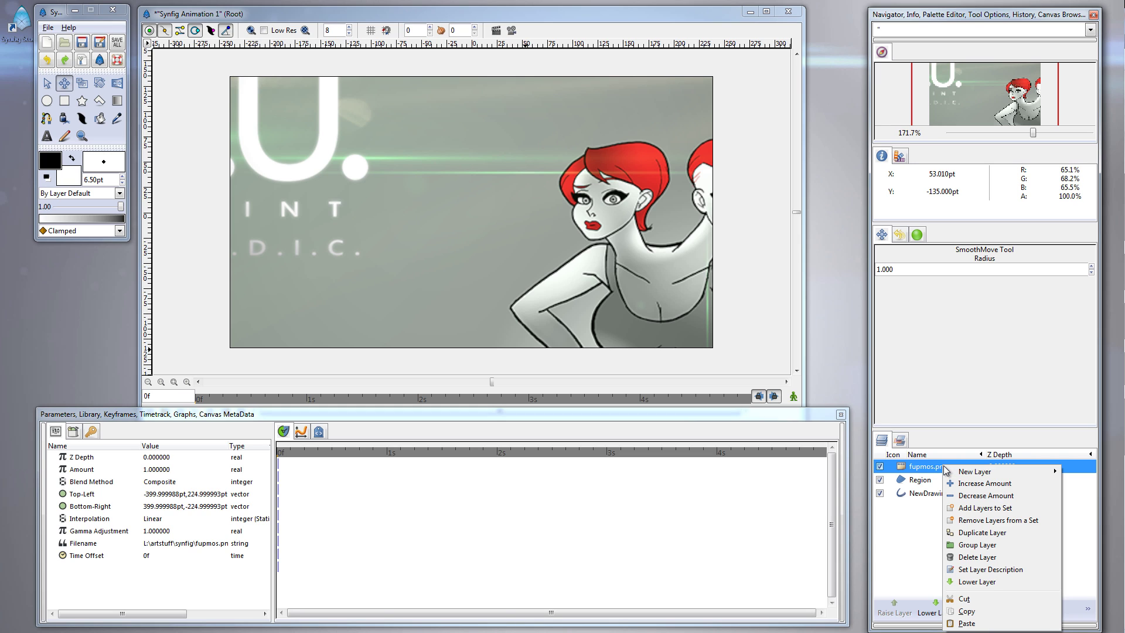
{"action": "mouse_move", "coordinate": [960, 475]}
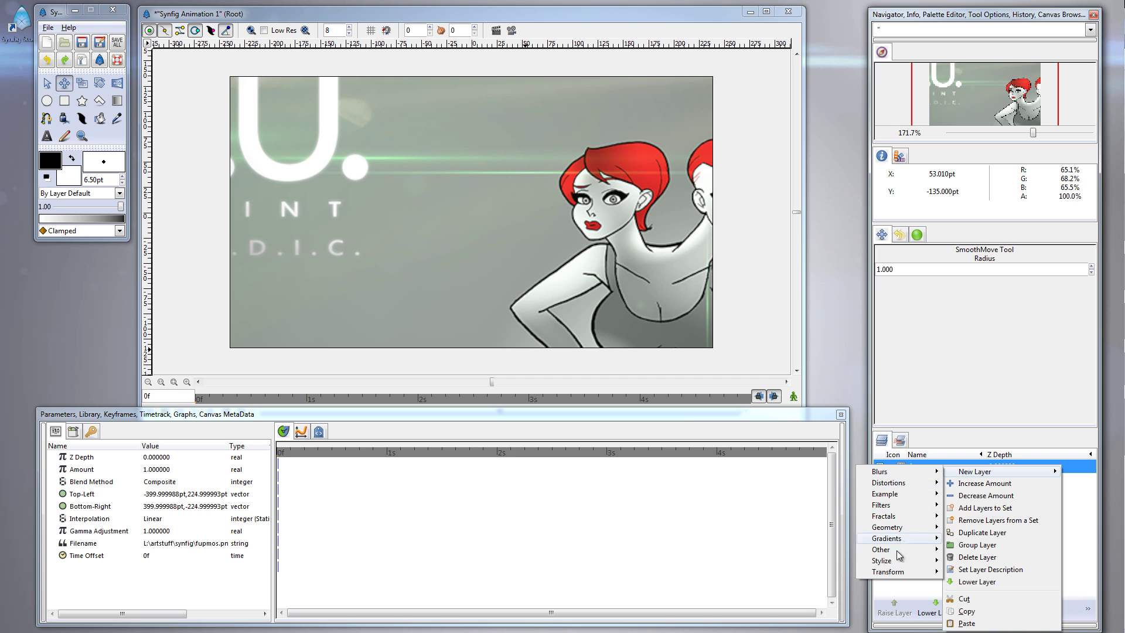
{"action": "mouse_move", "coordinate": [899, 575]}
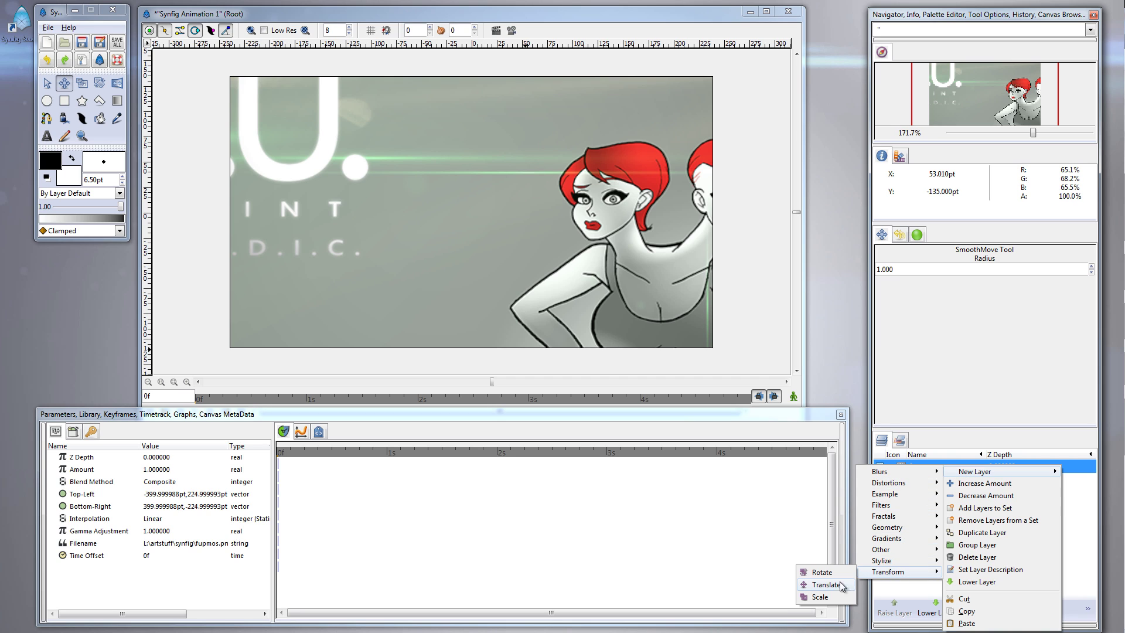
{"action": "left_click", "coordinate": [826, 597]}
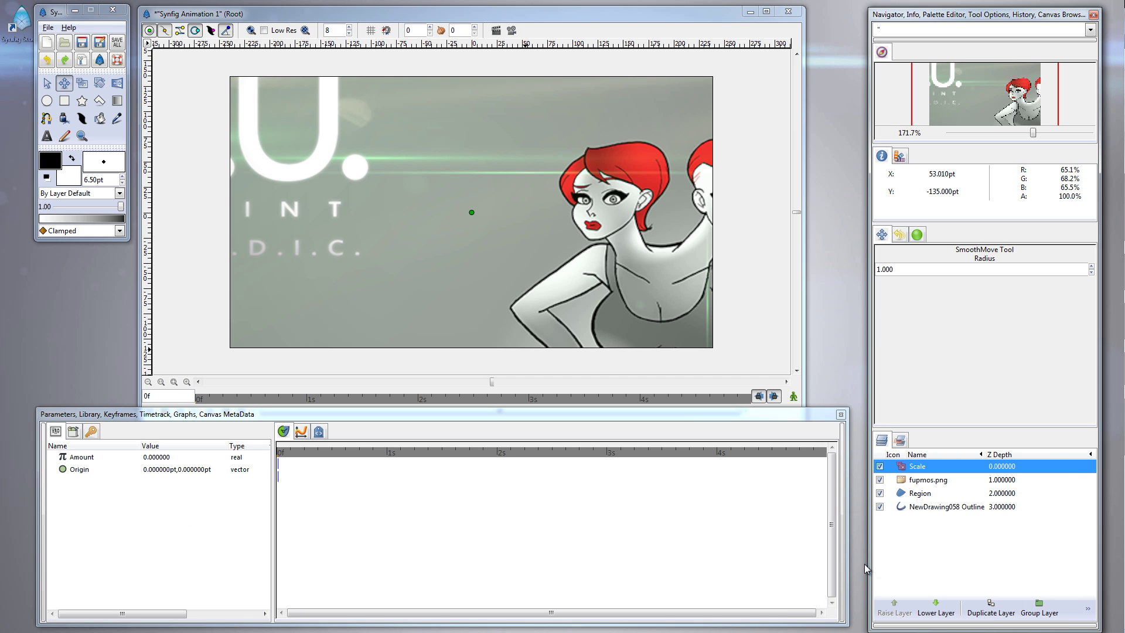
Group the Scale and fupmos.png layers together and expand the new group
{"action": "left_click", "coordinate": [922, 483]}
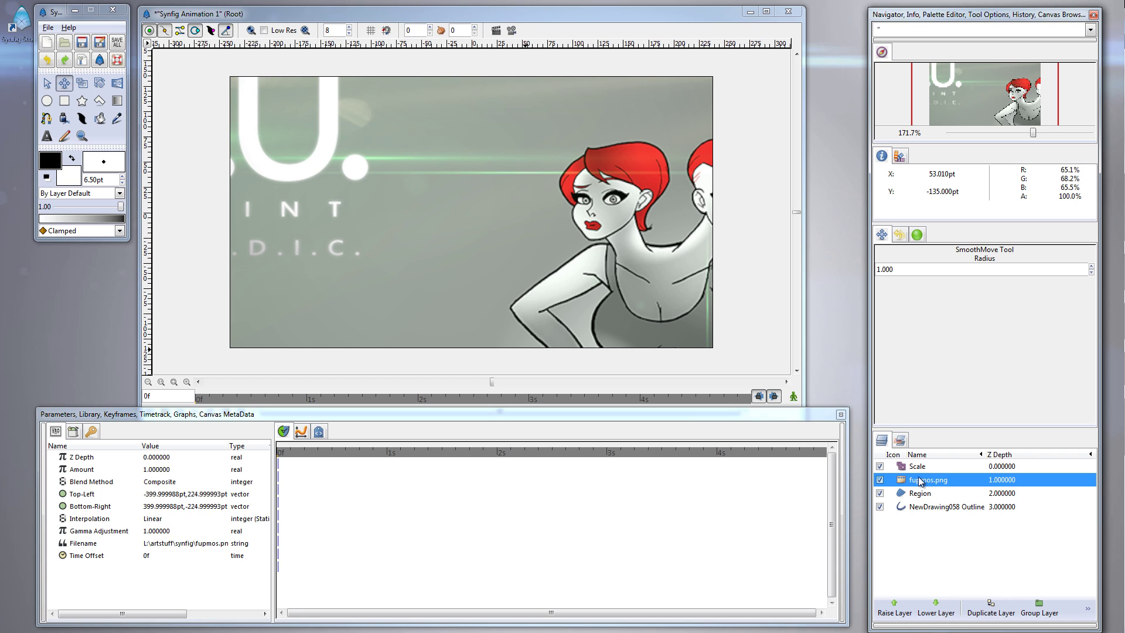
{"action": "left_click", "coordinate": [923, 466]}
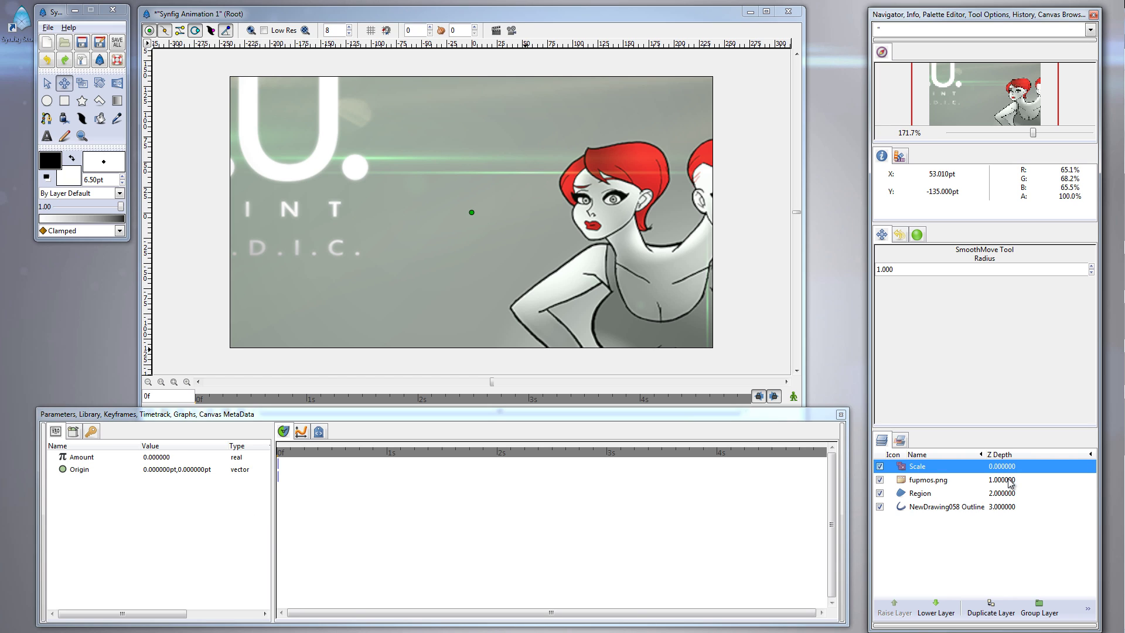
{"action": "left_click", "coordinate": [1009, 483], "text": "ctrl"}
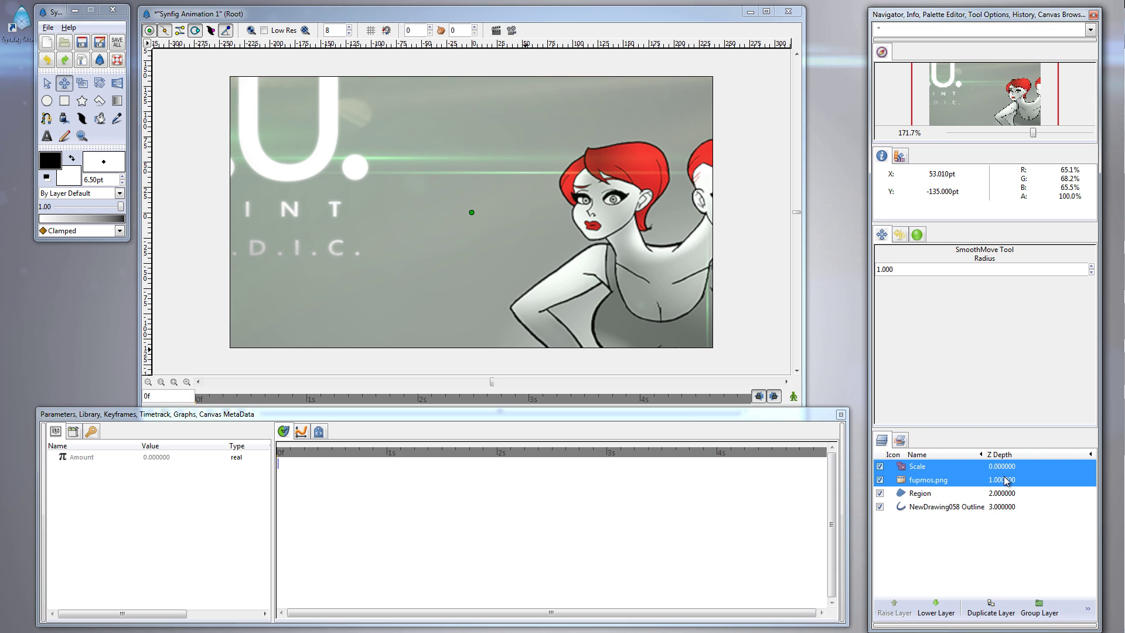
{"action": "right_click", "coordinate": [1006, 481]}
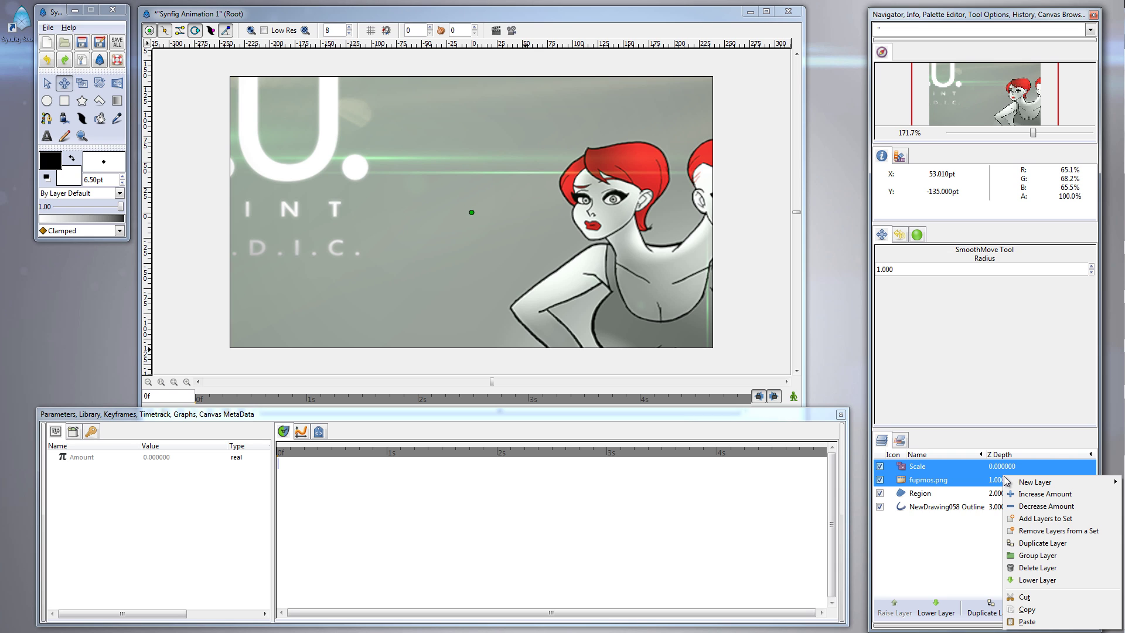
{"action": "left_click", "coordinate": [1037, 557]}
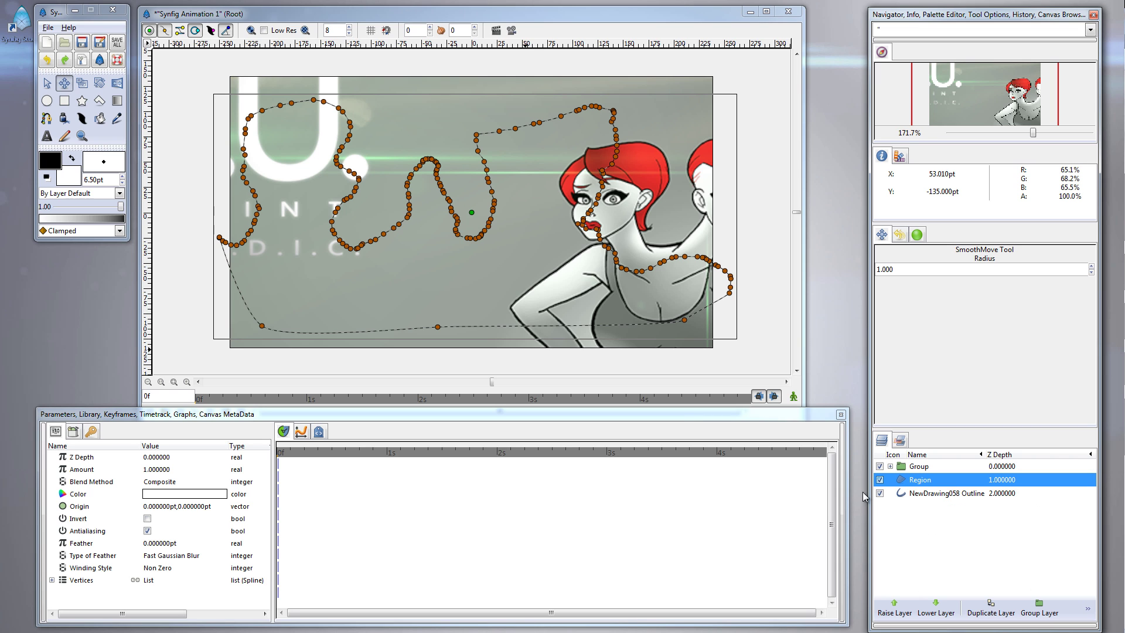
{"action": "left_click", "coordinate": [891, 467]}
Set the Amount of the Scale layer inside the group to -0.5 to shrink the image
{"action": "left_click", "coordinate": [927, 481]}
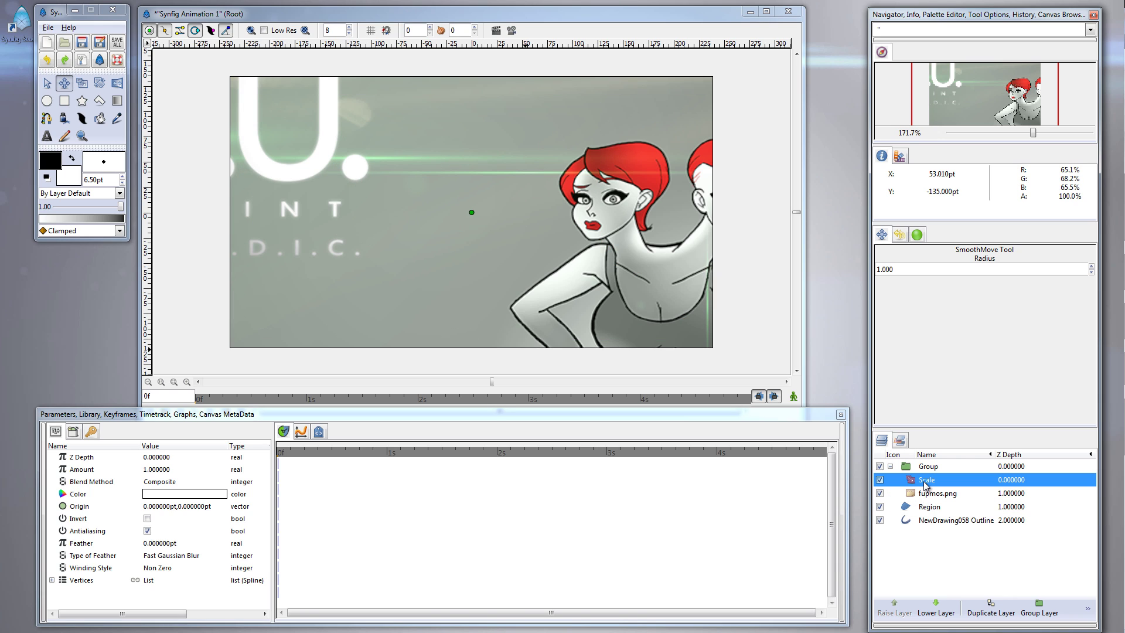
{"action": "left_click", "coordinate": [934, 492]}
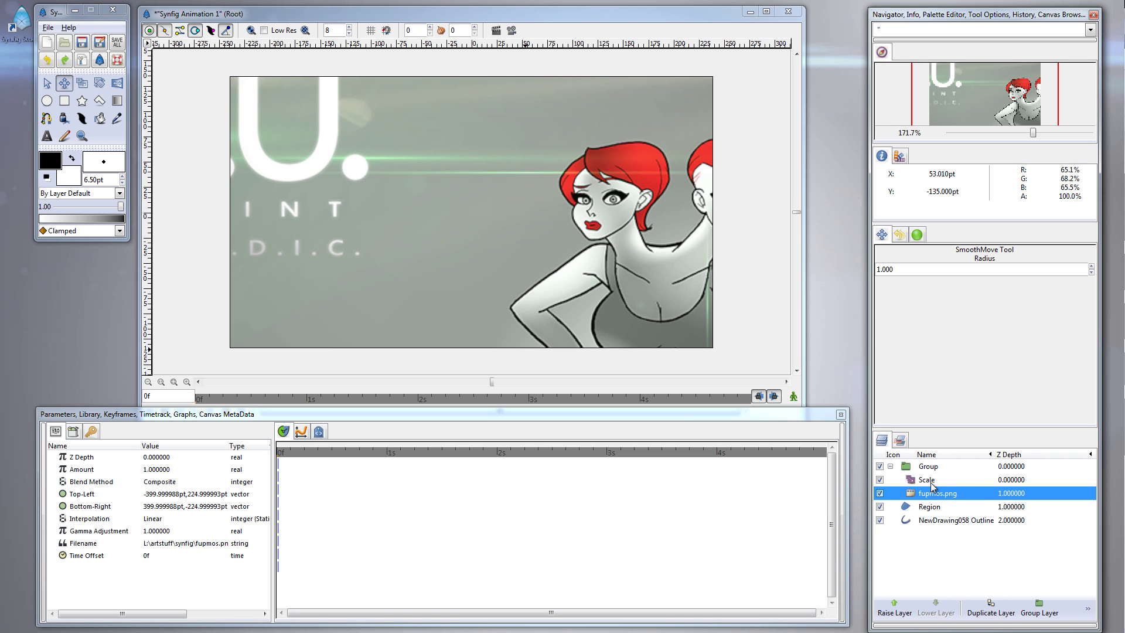
{"action": "left_click", "coordinate": [930, 480]}
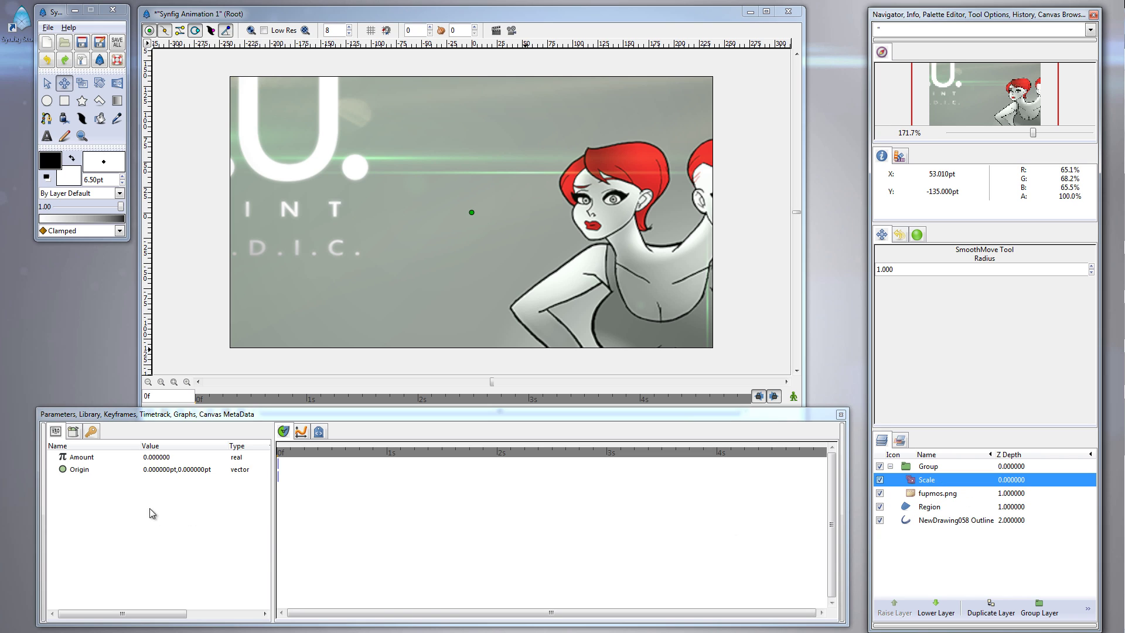
{"action": "left_click", "coordinate": [161, 458]}
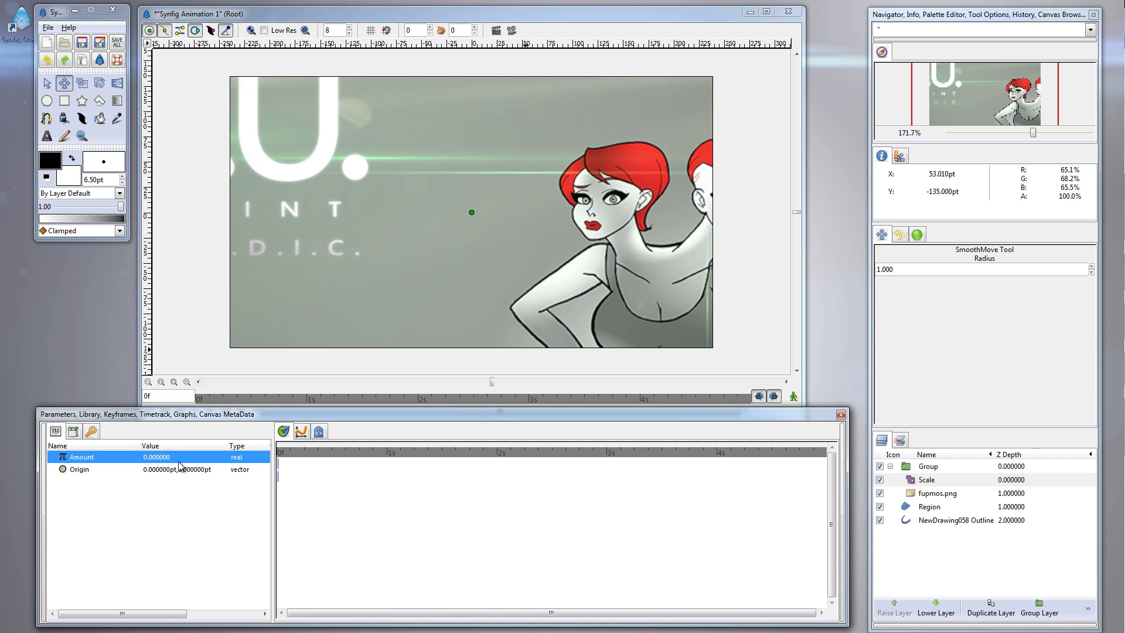
{"action": "left_click", "coordinate": [181, 461]}
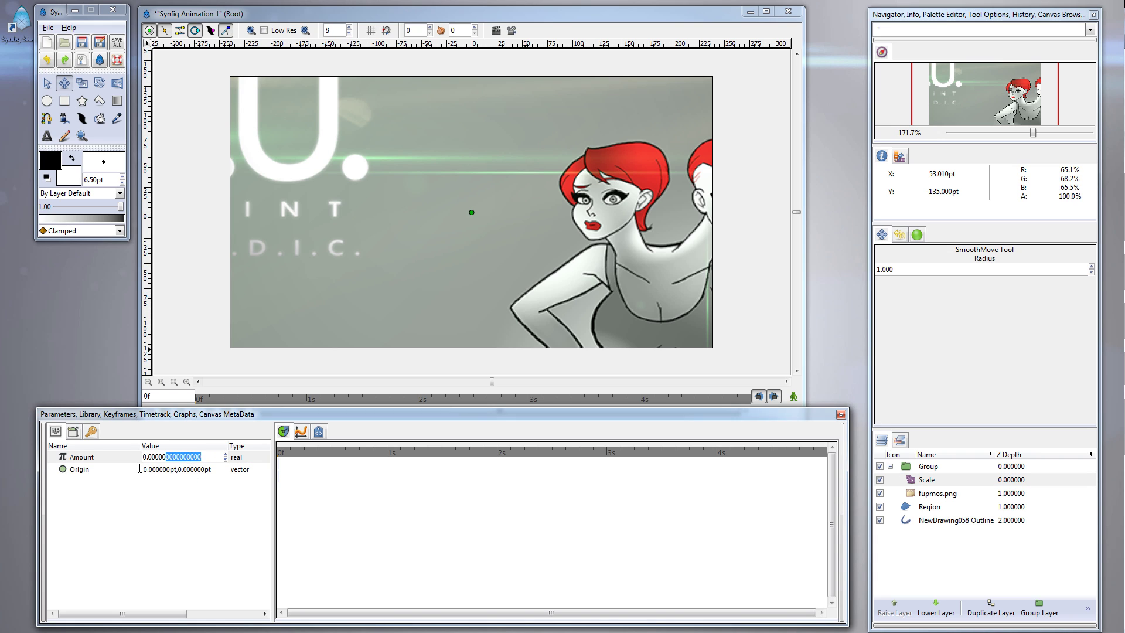
{"action": "key", "text": "ctrl+a"}
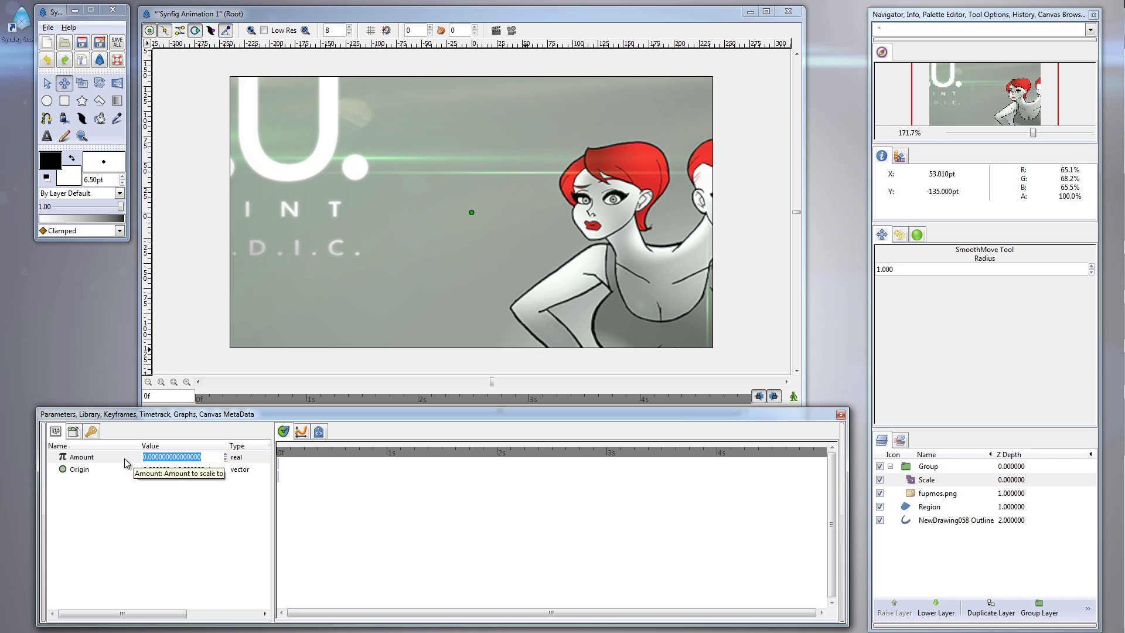
{"action": "type", "text": "-.5"}
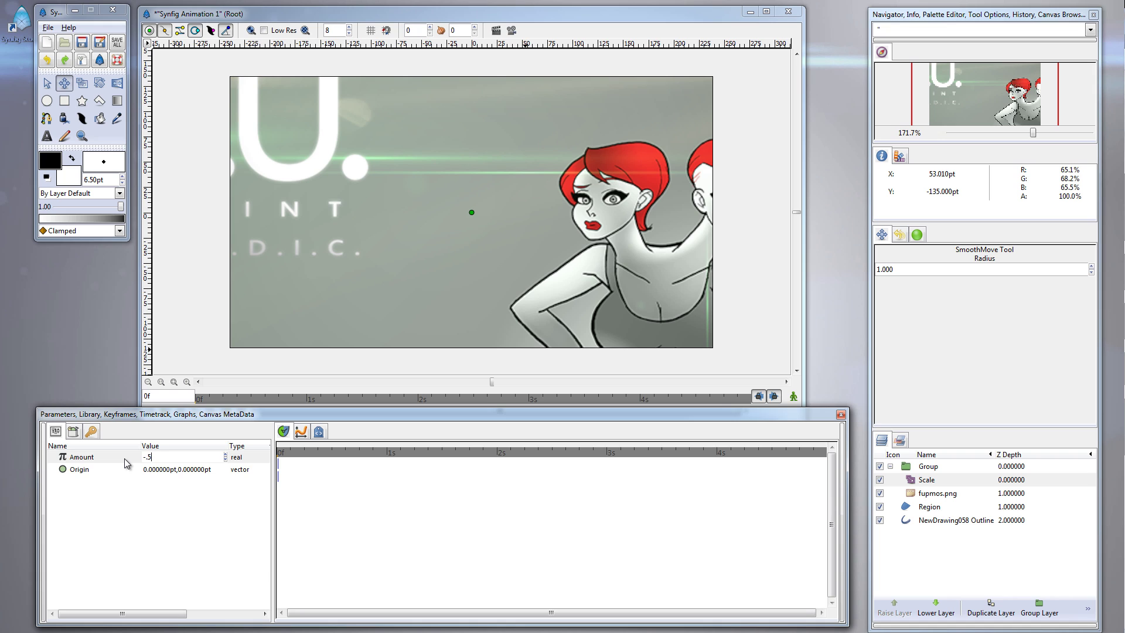
{"action": "key", "text": "Return"}
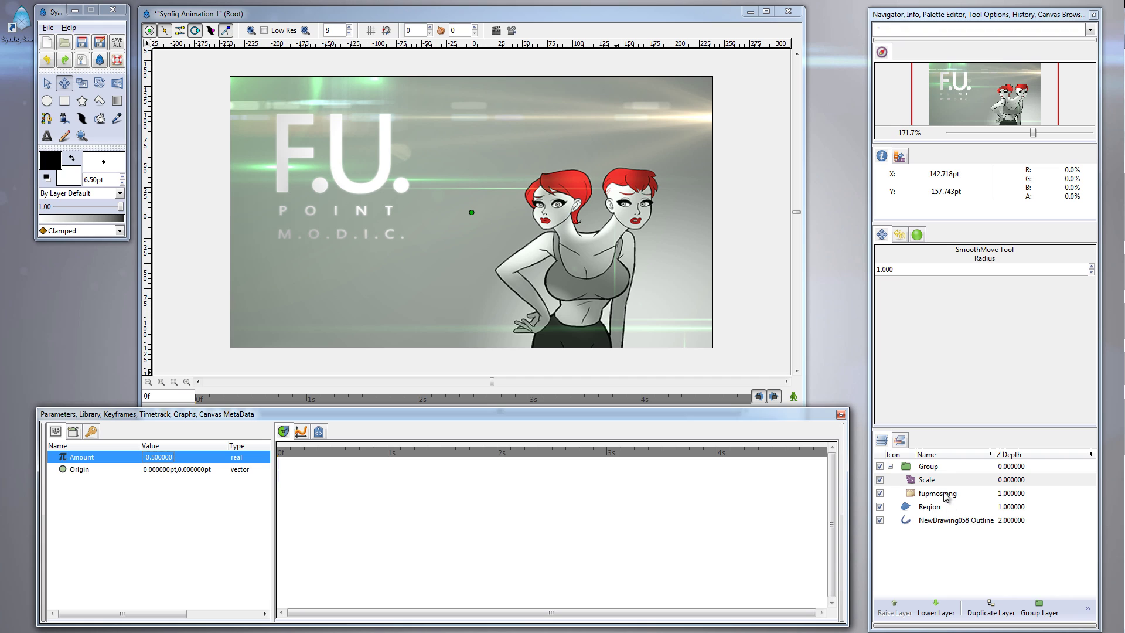
Group the image group together with the Region layer, and expand both the outer and the nested group
{"action": "left_click", "coordinate": [931, 468]}
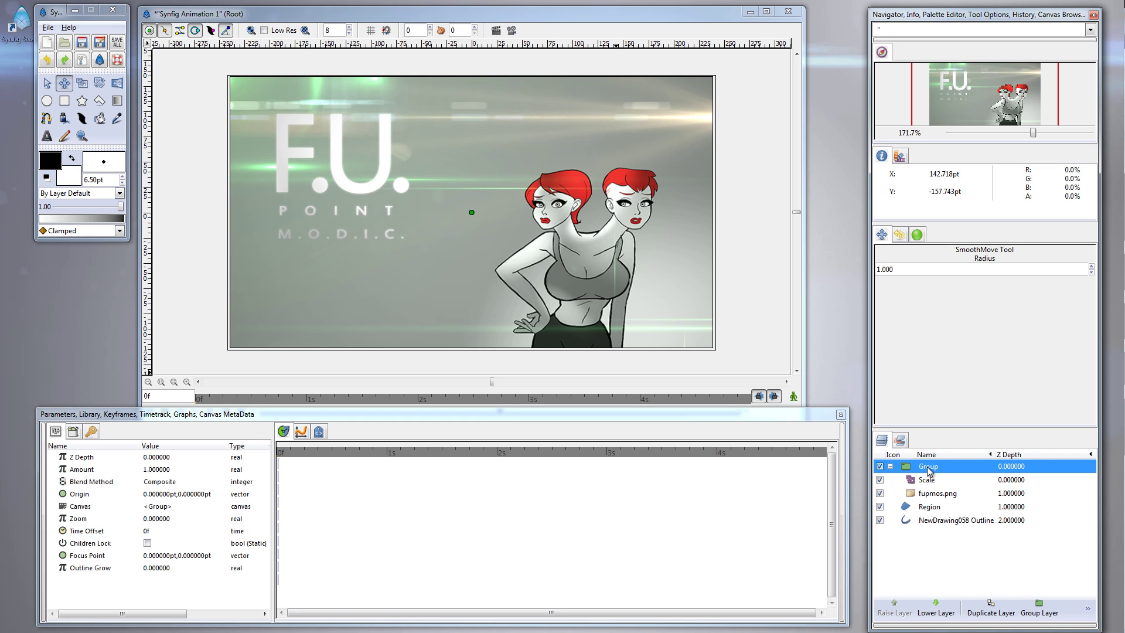
{"action": "left_click", "coordinate": [930, 507], "text": "shift"}
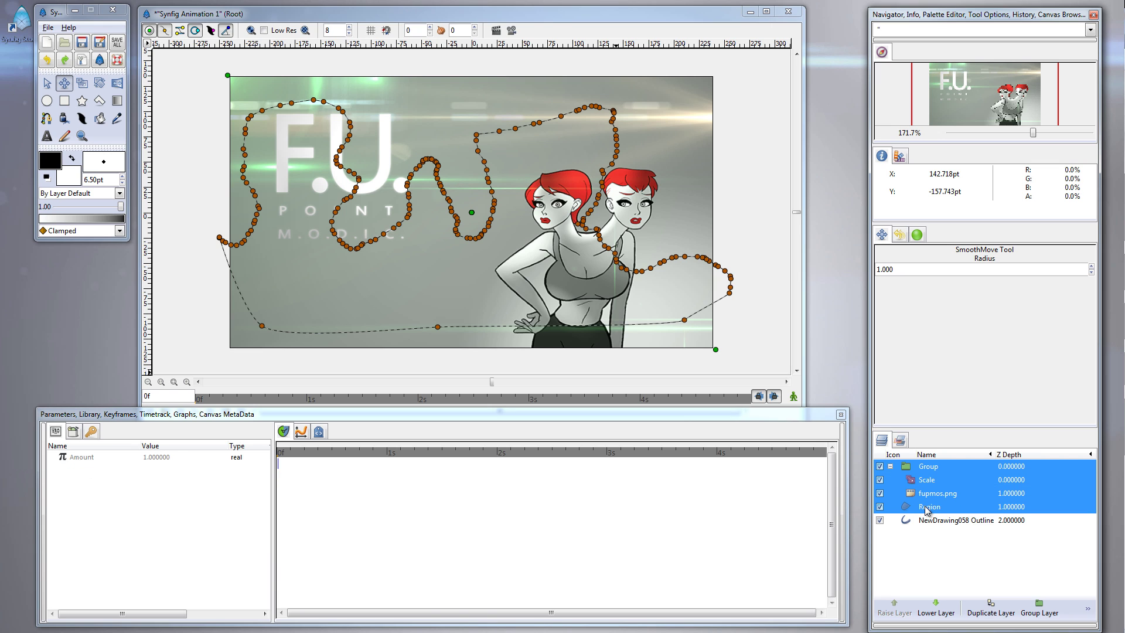
{"action": "left_click", "coordinate": [890, 467]}
{"action": "left_click", "coordinate": [890, 467]}
{"action": "double_click", "coordinate": [927, 467]}
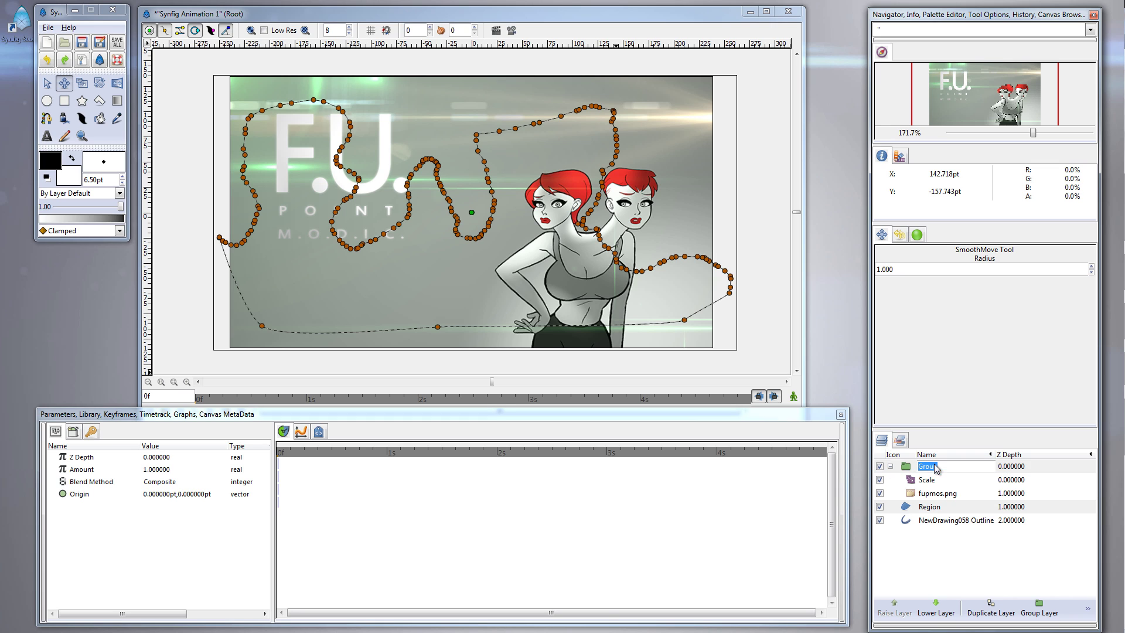
{"action": "left_click", "coordinate": [907, 467]}
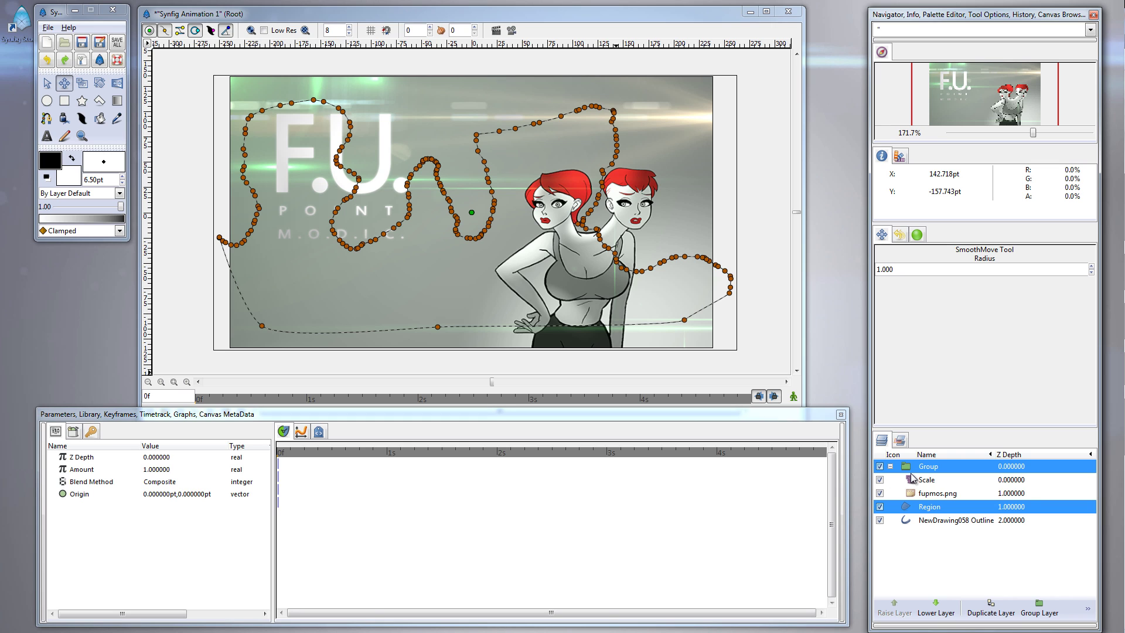
{"action": "right_click", "coordinate": [907, 469]}
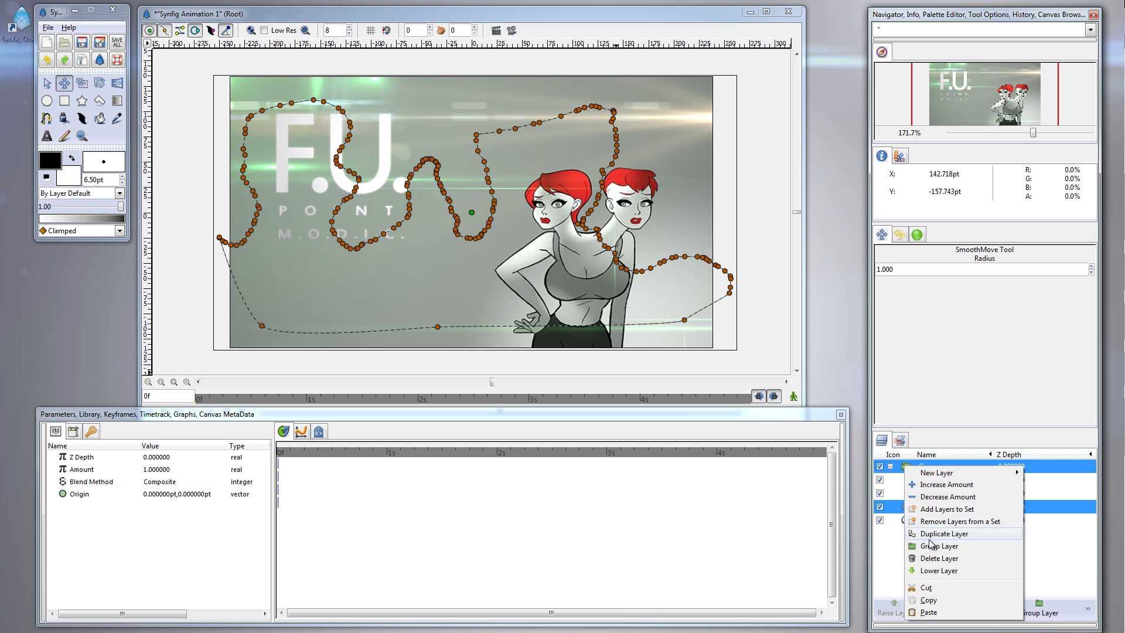
{"action": "left_click", "coordinate": [925, 554]}
{"action": "left_click", "coordinate": [890, 467]}
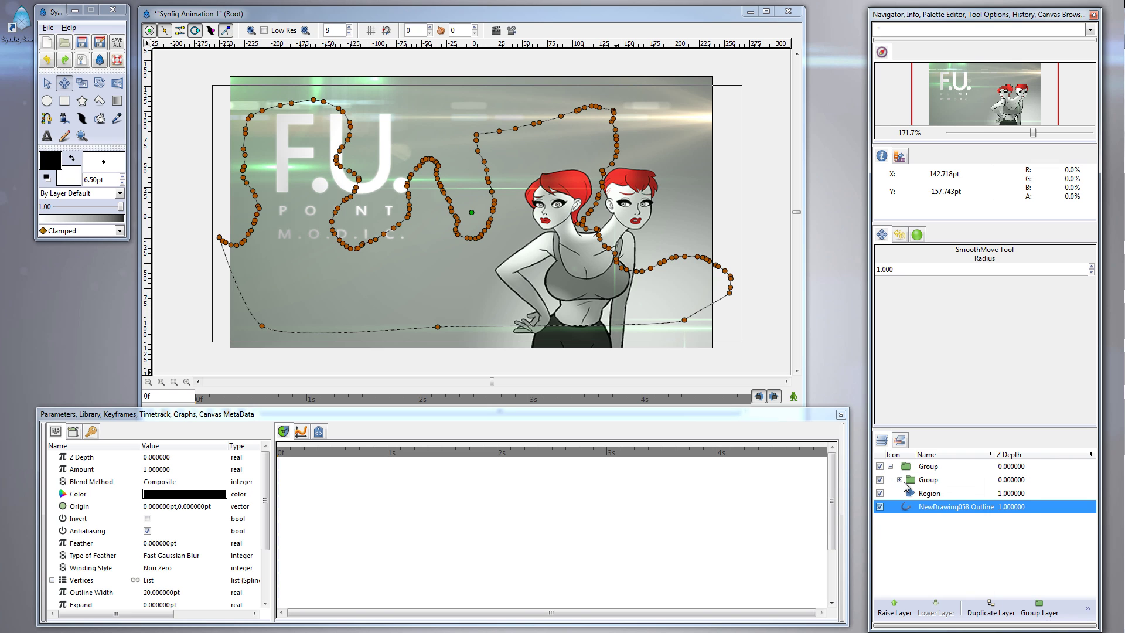
{"action": "left_click", "coordinate": [899, 480]}
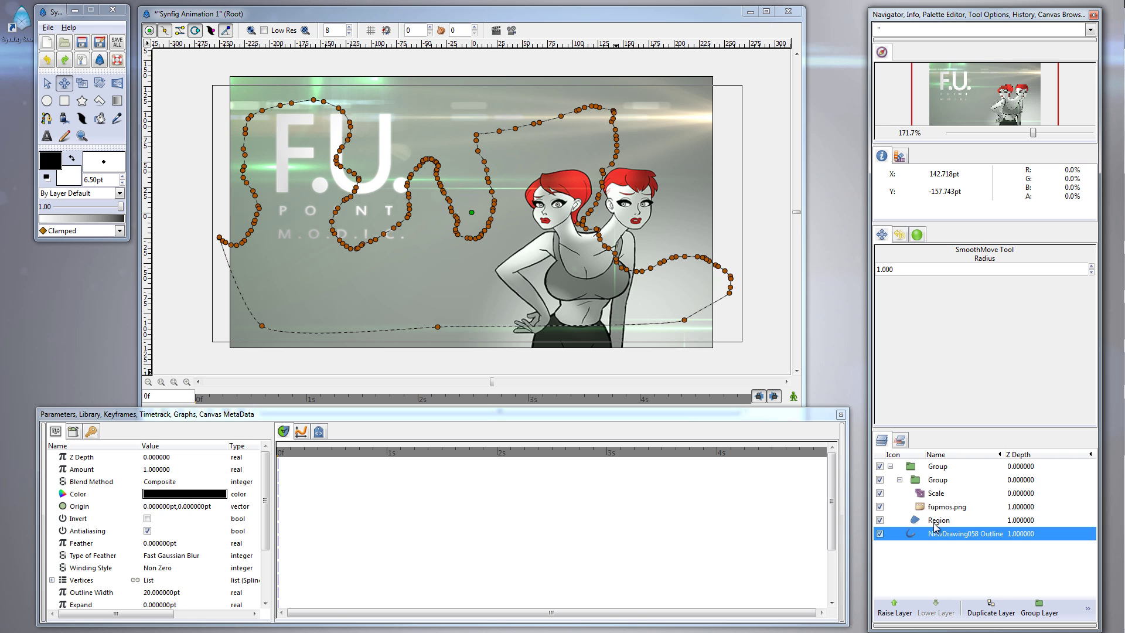
Examine the outer group and its Region layer, and collapse the nested image group
{"action": "left_click", "coordinate": [929, 466]}
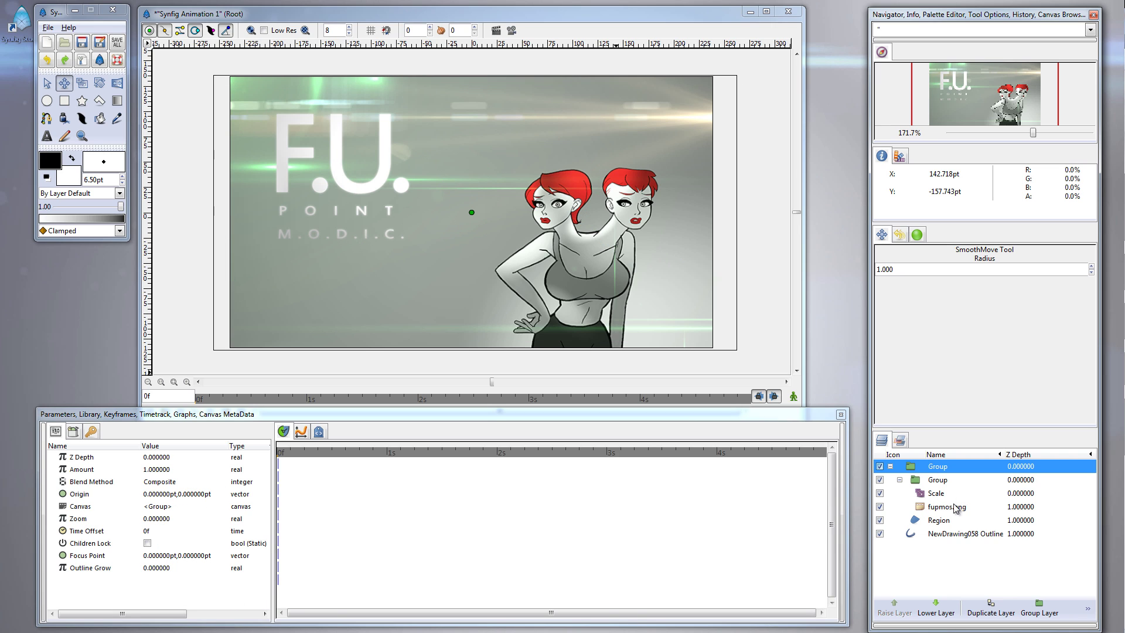
{"action": "left_click", "coordinate": [940, 522]}
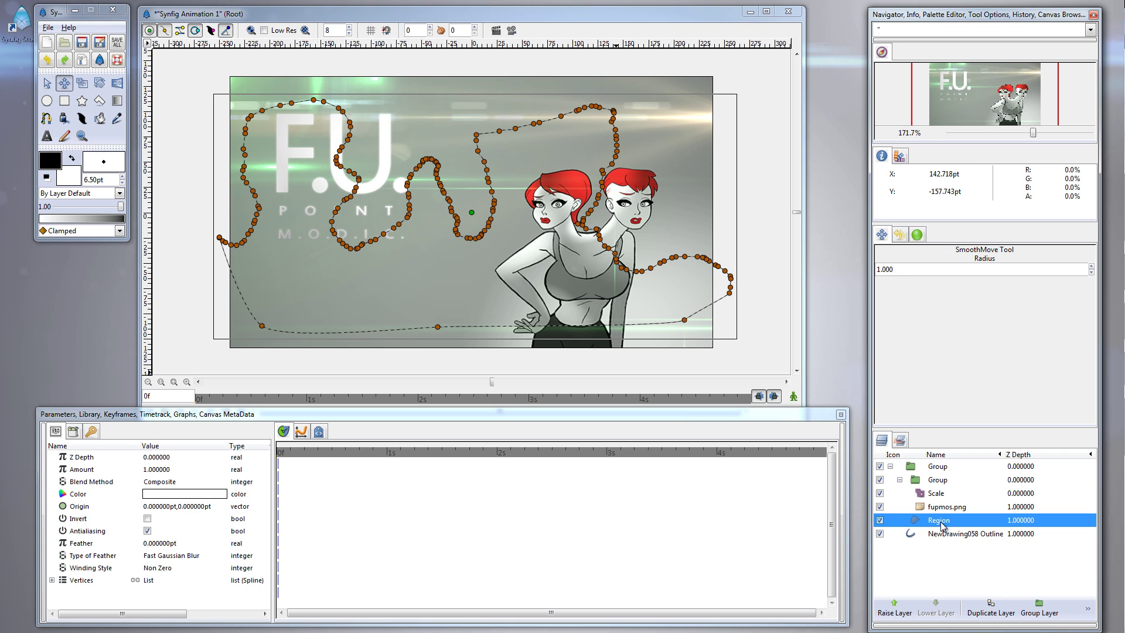
{"action": "left_click", "coordinate": [926, 467]}
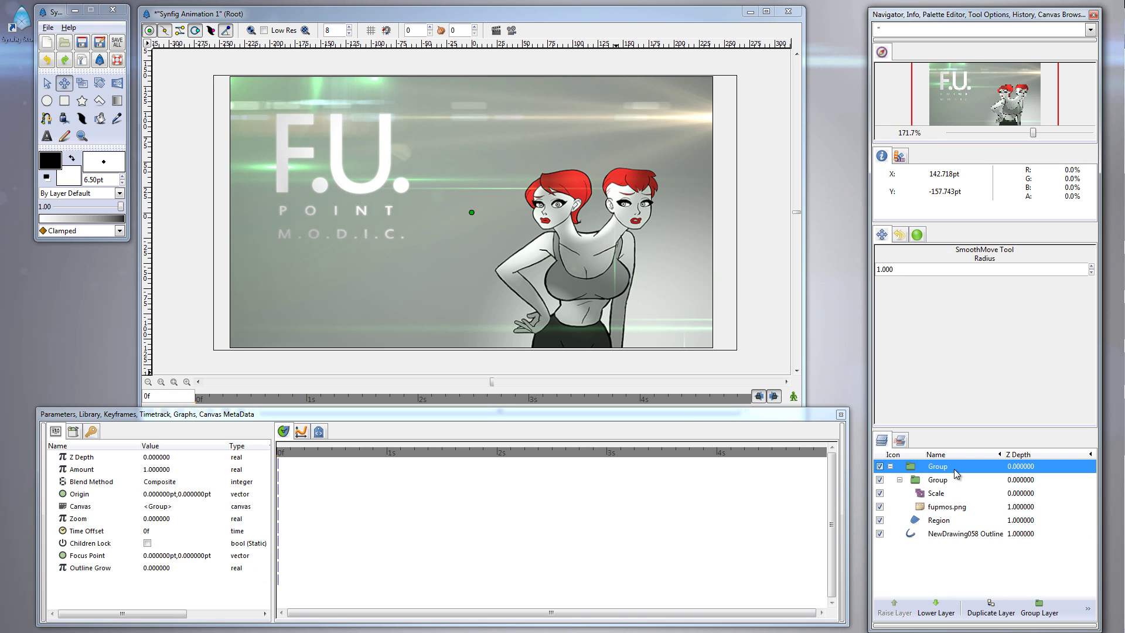
{"action": "left_click", "coordinate": [899, 479]}
{"action": "left_click", "coordinate": [900, 480]}
{"action": "left_click", "coordinate": [900, 480]}
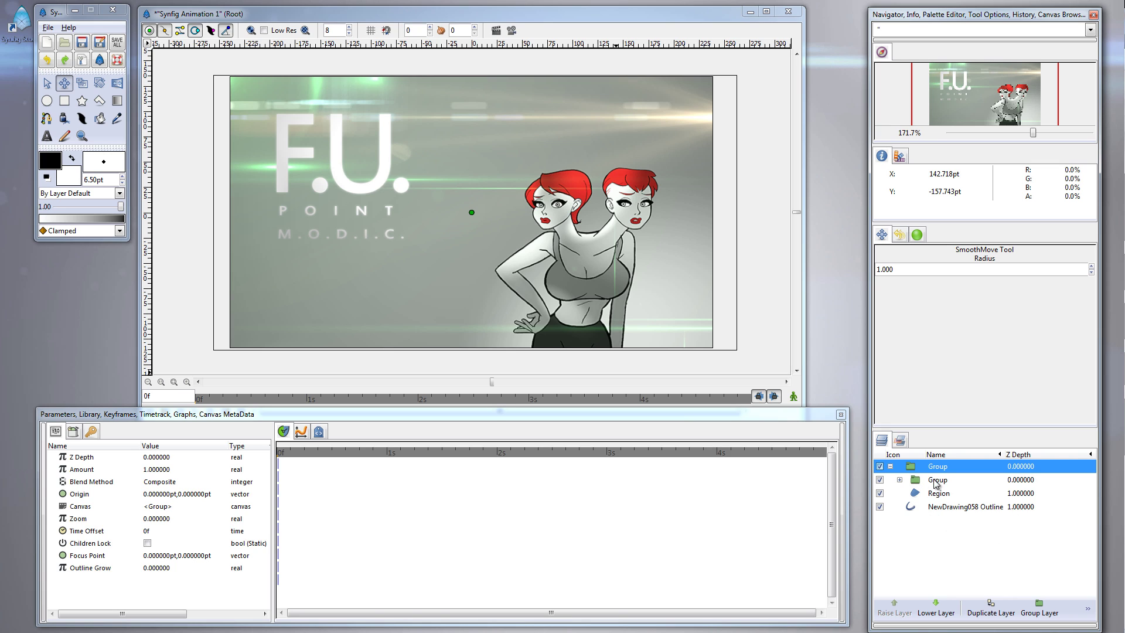
Set both the default blend method for new layers and the nested image group's Blend Method to Straight Onto
{"action": "left_click", "coordinate": [947, 482]}
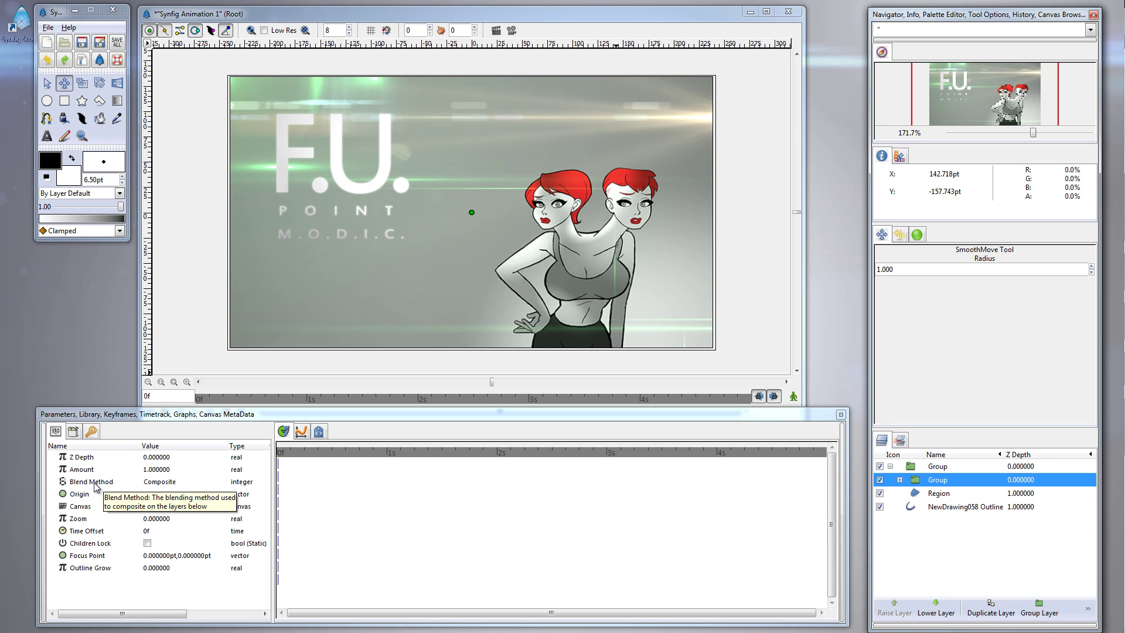
{"action": "left_click", "coordinate": [172, 487]}
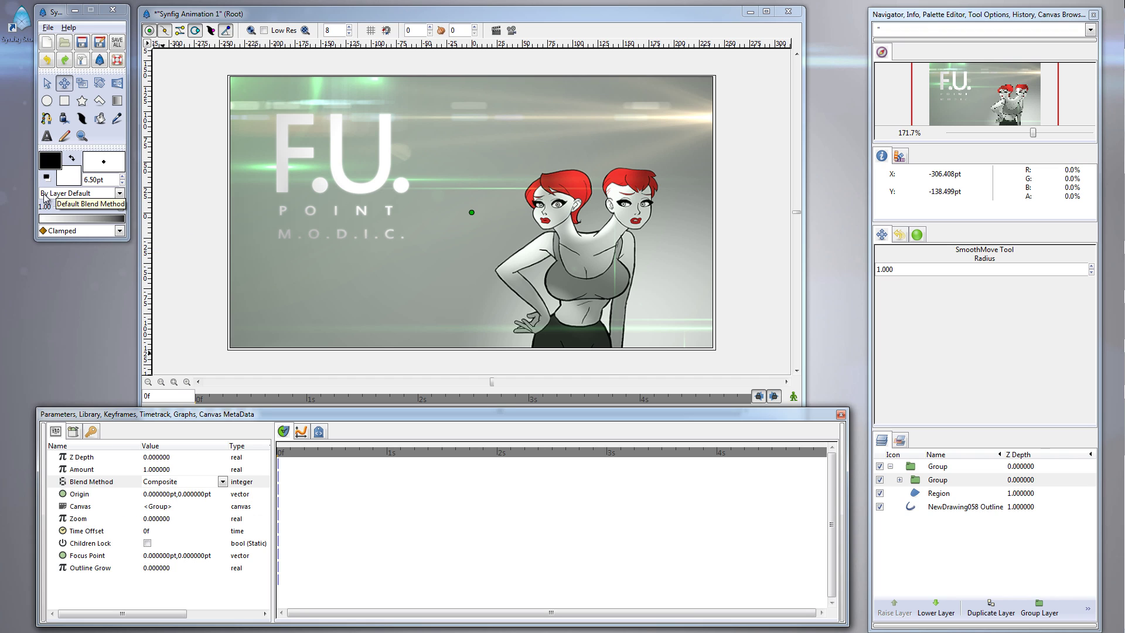
{"action": "left_click", "coordinate": [119, 193]}
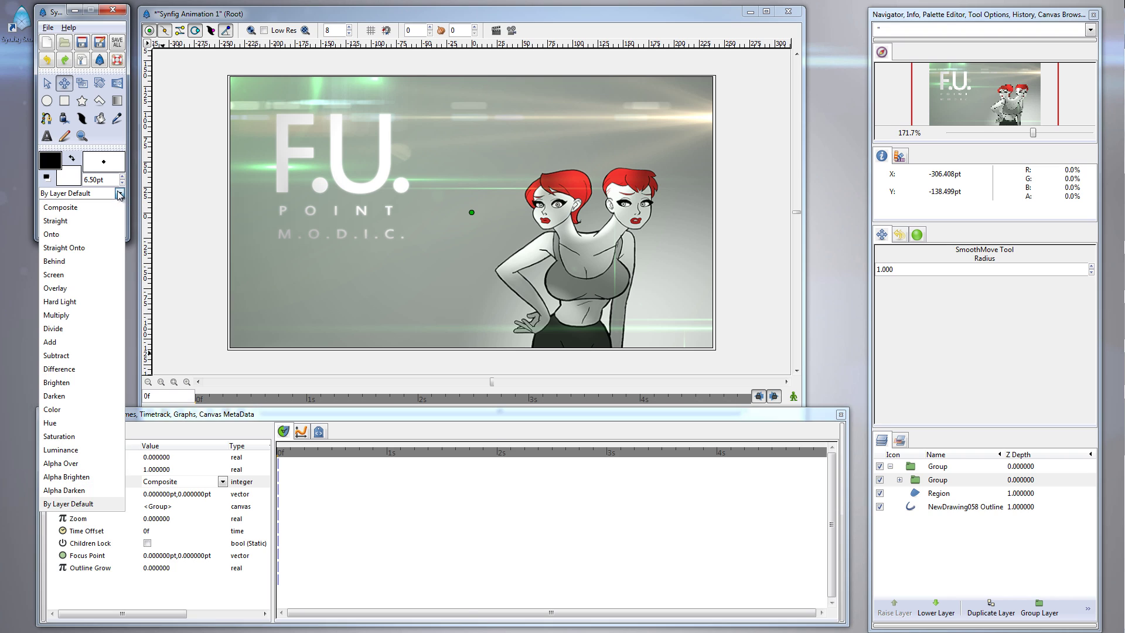
{"action": "left_click", "coordinate": [69, 248]}
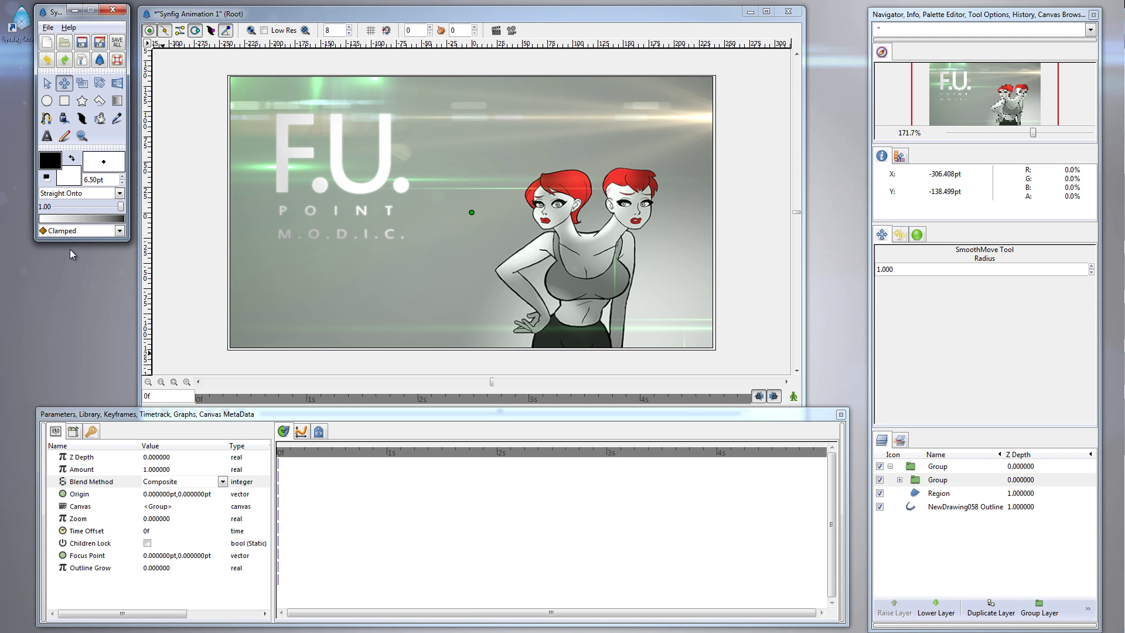
{"action": "left_click", "coordinate": [223, 481]}
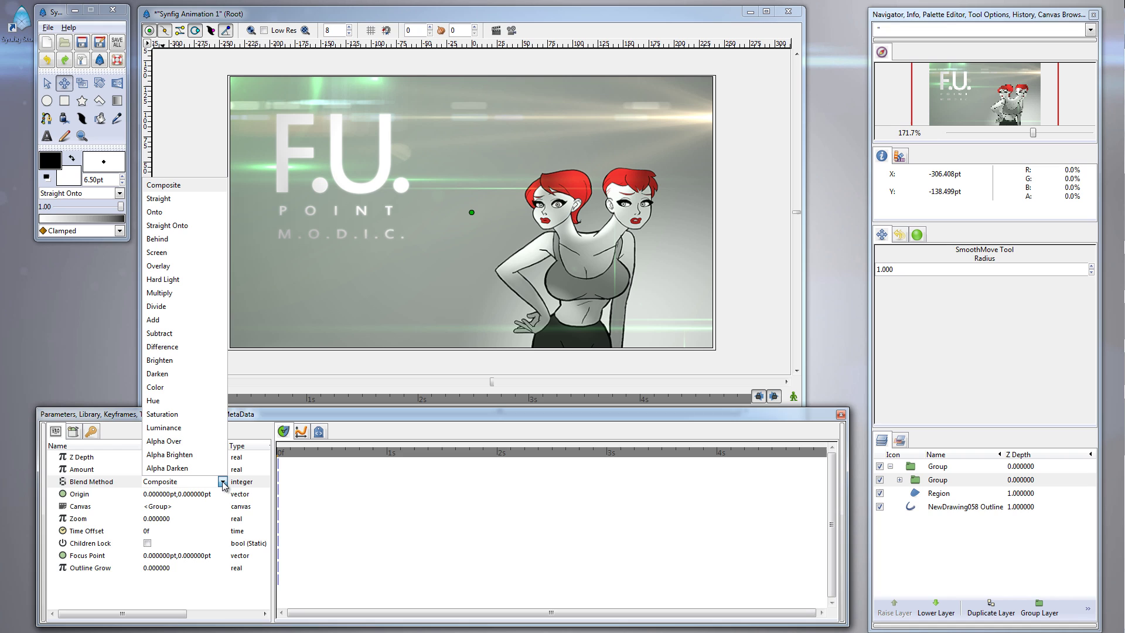
{"action": "left_click", "coordinate": [174, 224]}
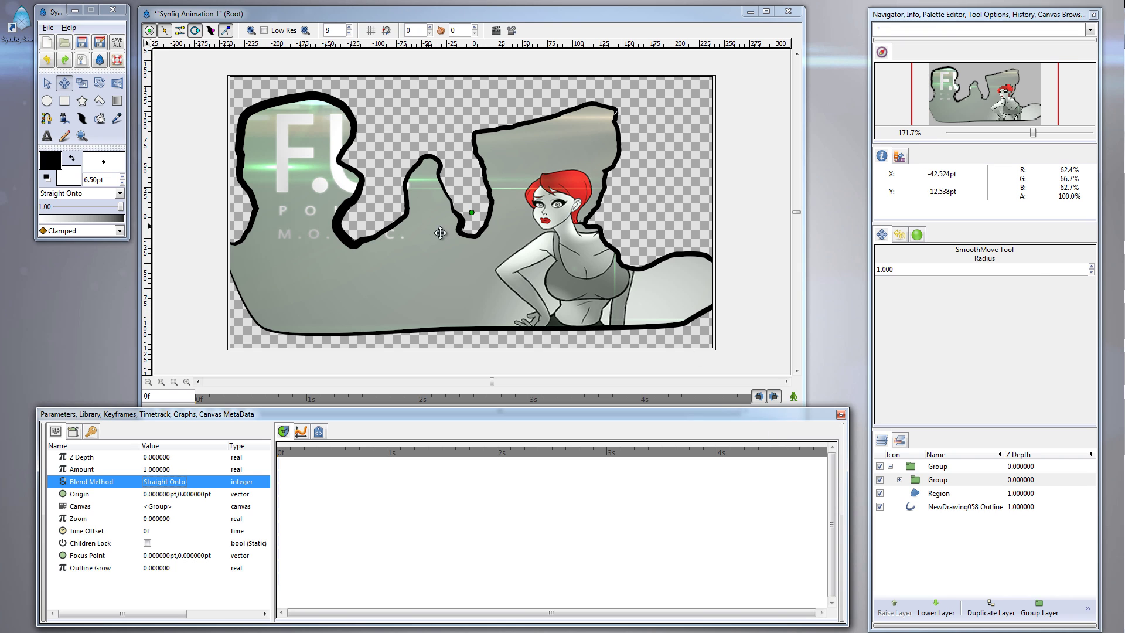
Inspect the nested image group, its contents and the parameters of its Scale layer
{"action": "left_click", "coordinate": [305, 260]}
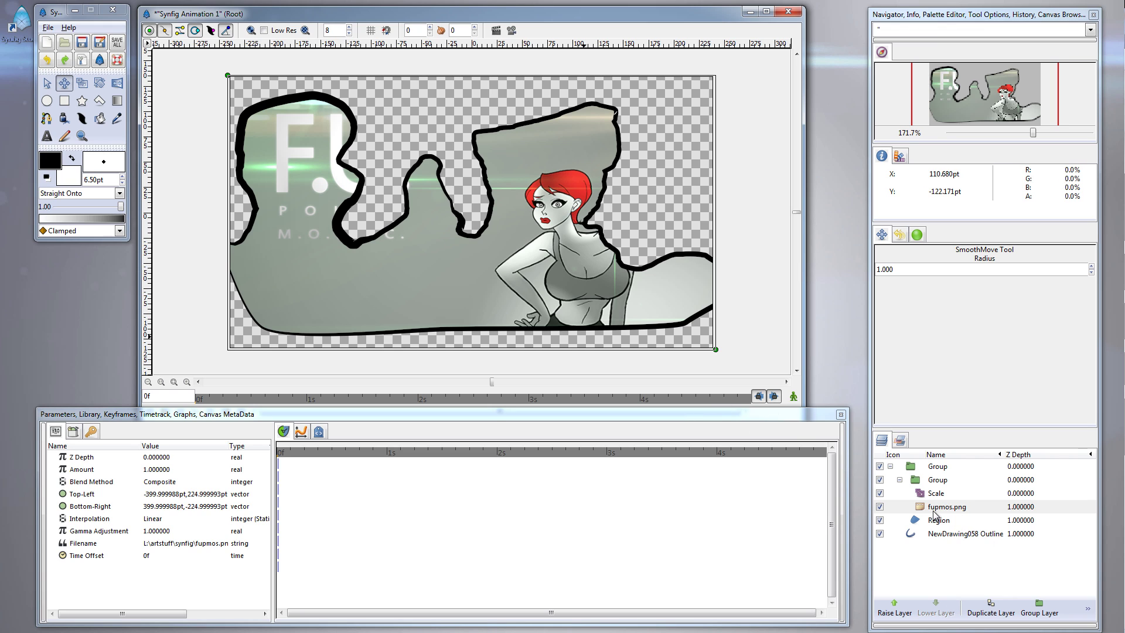
{"action": "left_click", "coordinate": [939, 480]}
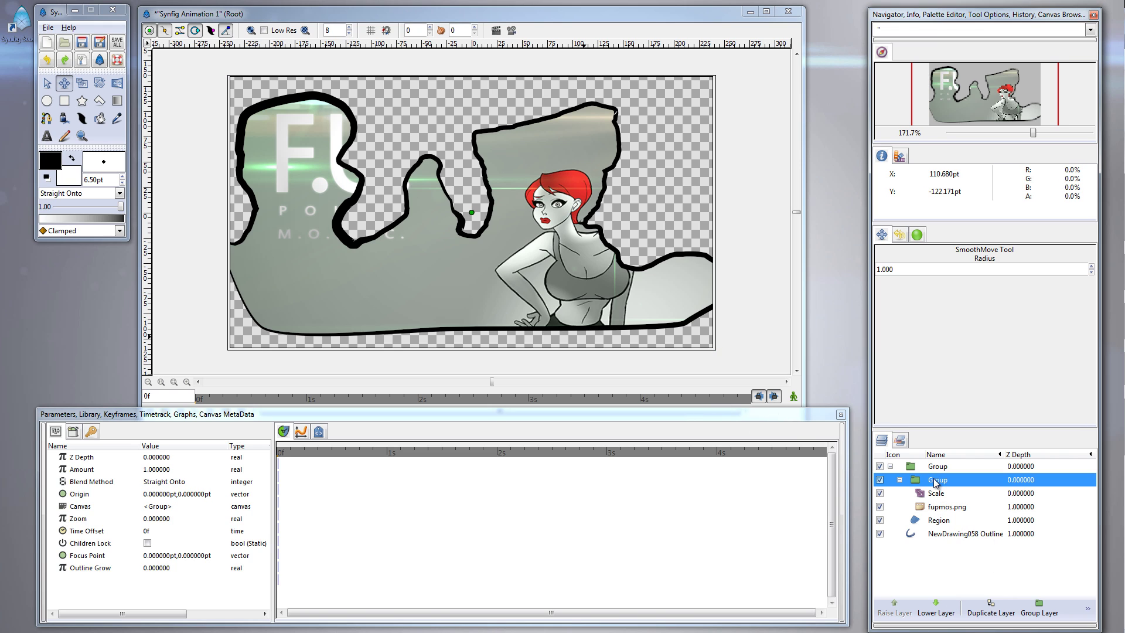
{"action": "left_click", "coordinate": [899, 481]}
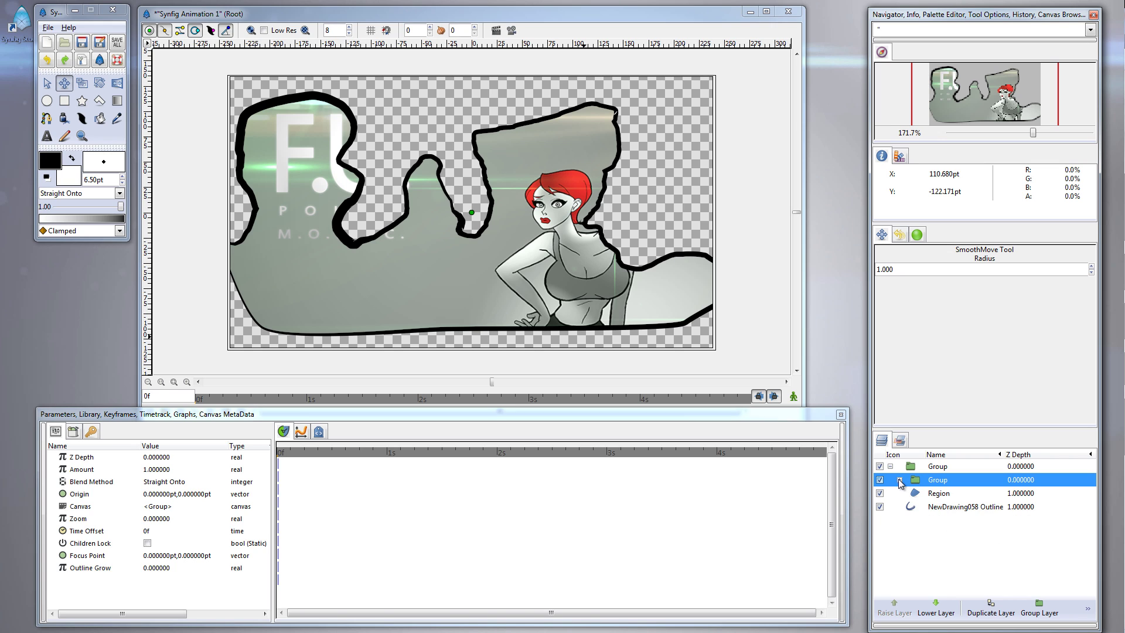
{"action": "left_click", "coordinate": [900, 480]}
{"action": "left_click", "coordinate": [939, 495]}
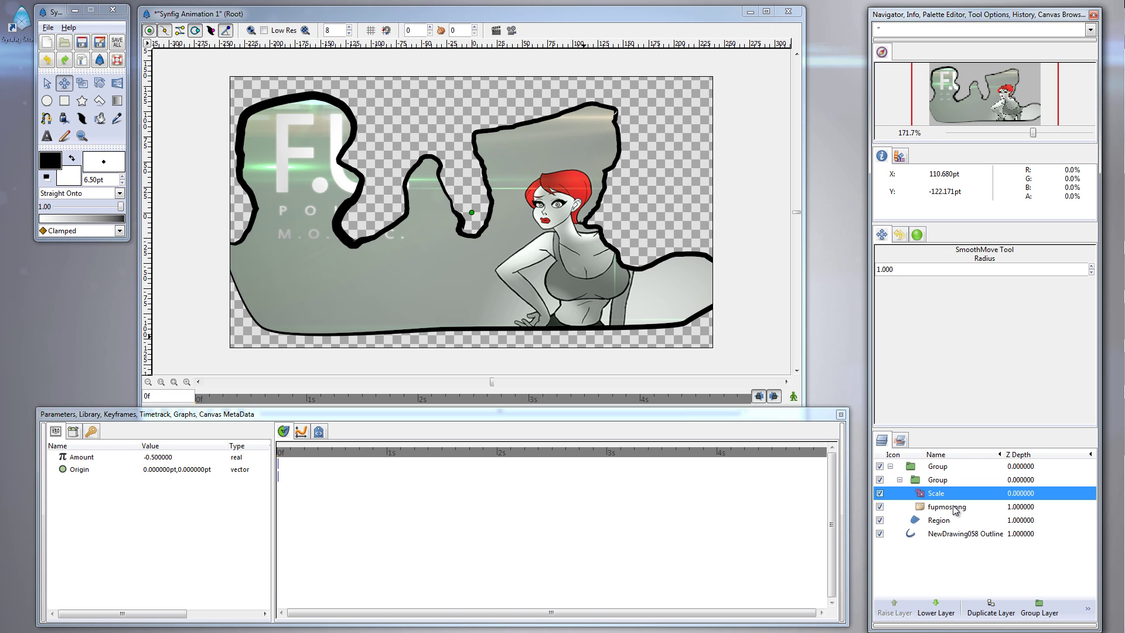
Add a Translate transform layer directly above the fupmos.png layer inside the nested group
{"action": "left_click", "coordinate": [954, 508]}
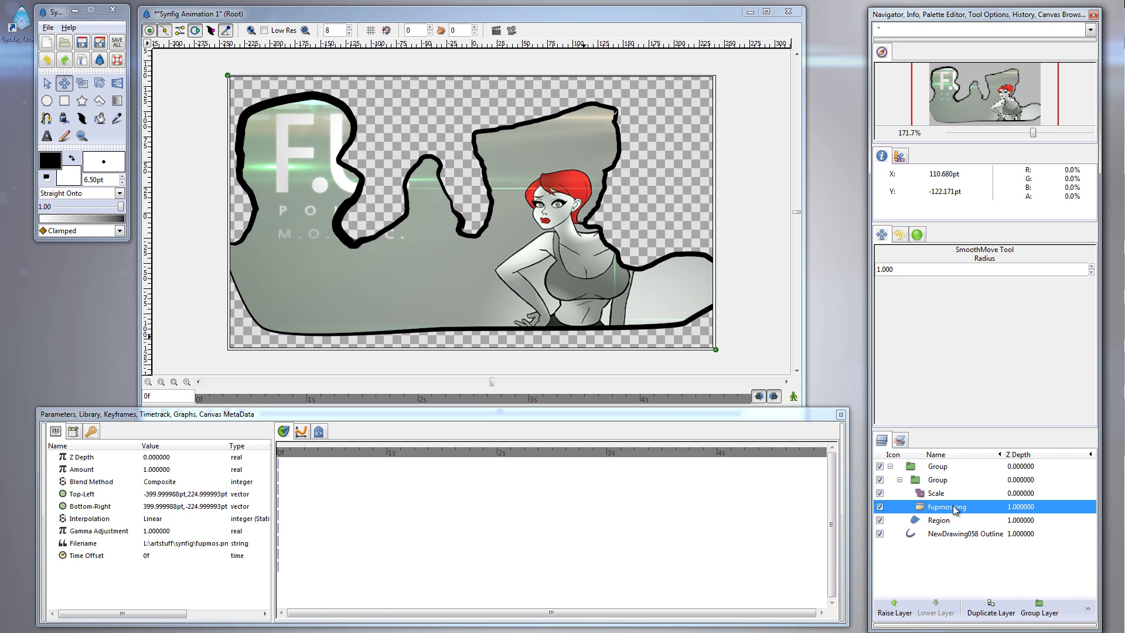
{"action": "right_click", "coordinate": [953, 508]}
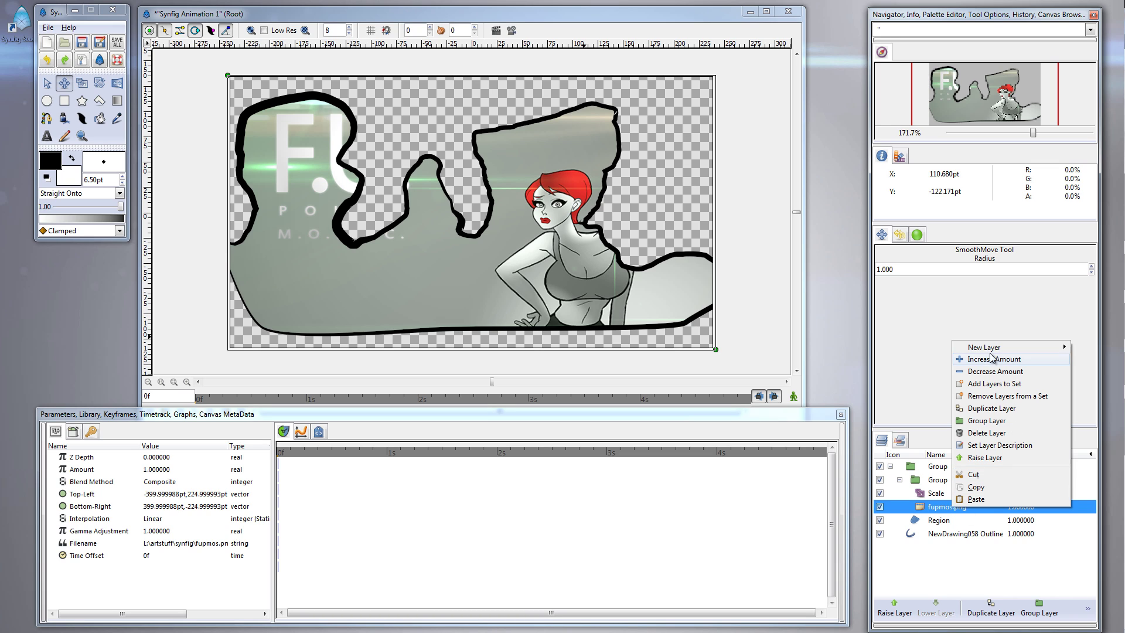
{"action": "mouse_move", "coordinate": [987, 349]}
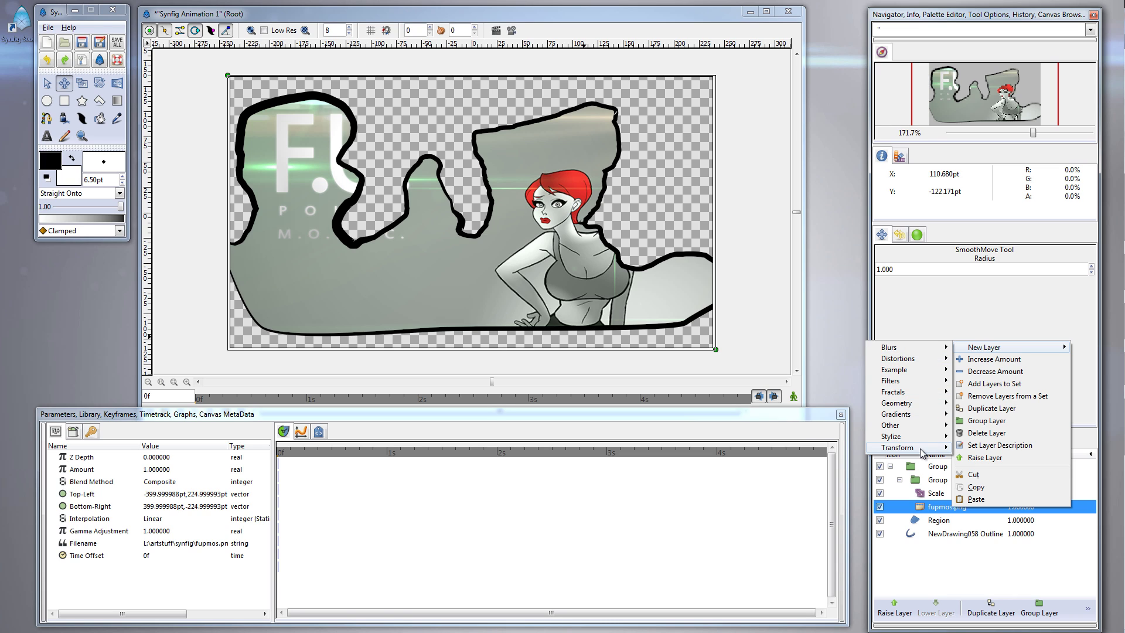
{"action": "mouse_move", "coordinate": [921, 450]}
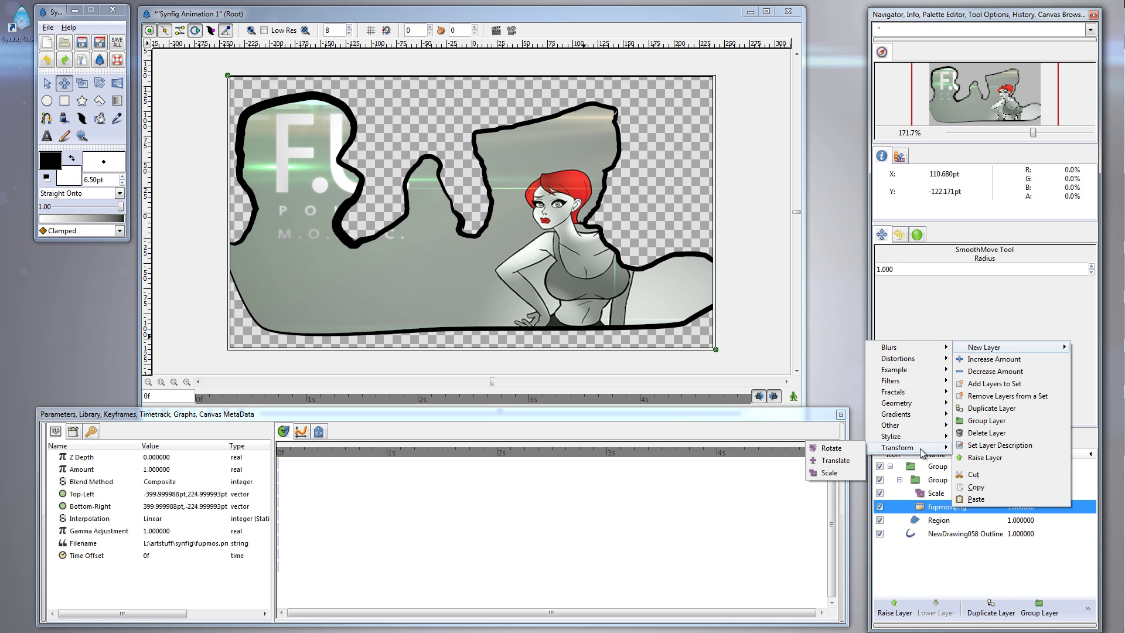
{"action": "left_click", "coordinate": [834, 461]}
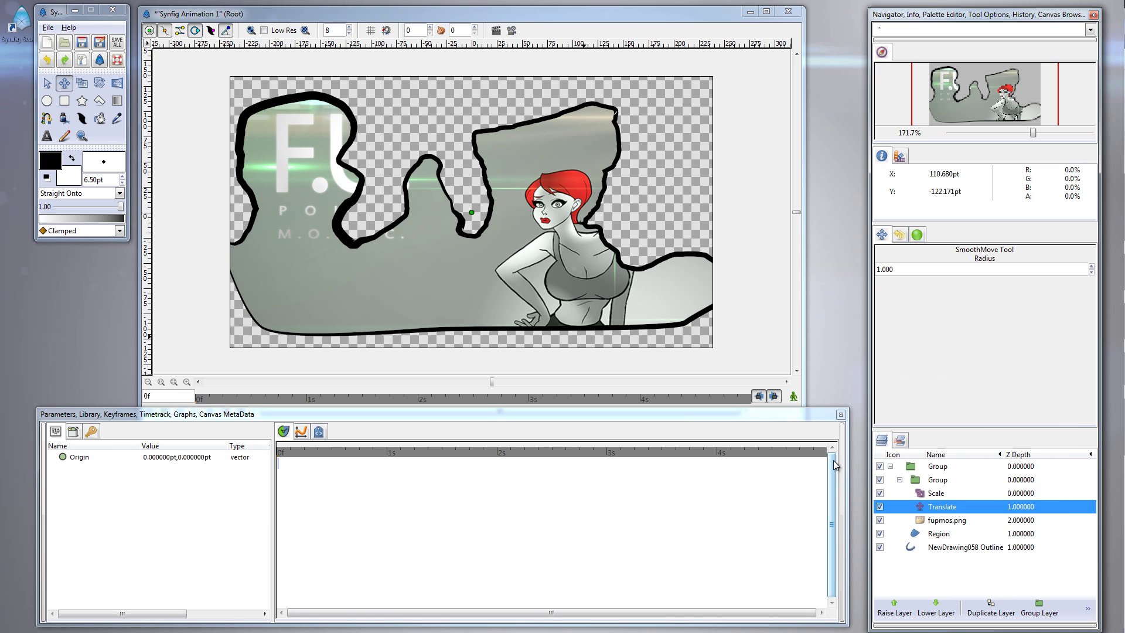
Shift the image with the Translate layer's origin handle, using the Transform Tool, to about -121 pt, -75 pt
{"action": "left_click", "coordinate": [966, 521]}
{"action": "left_click", "coordinate": [958, 507]}
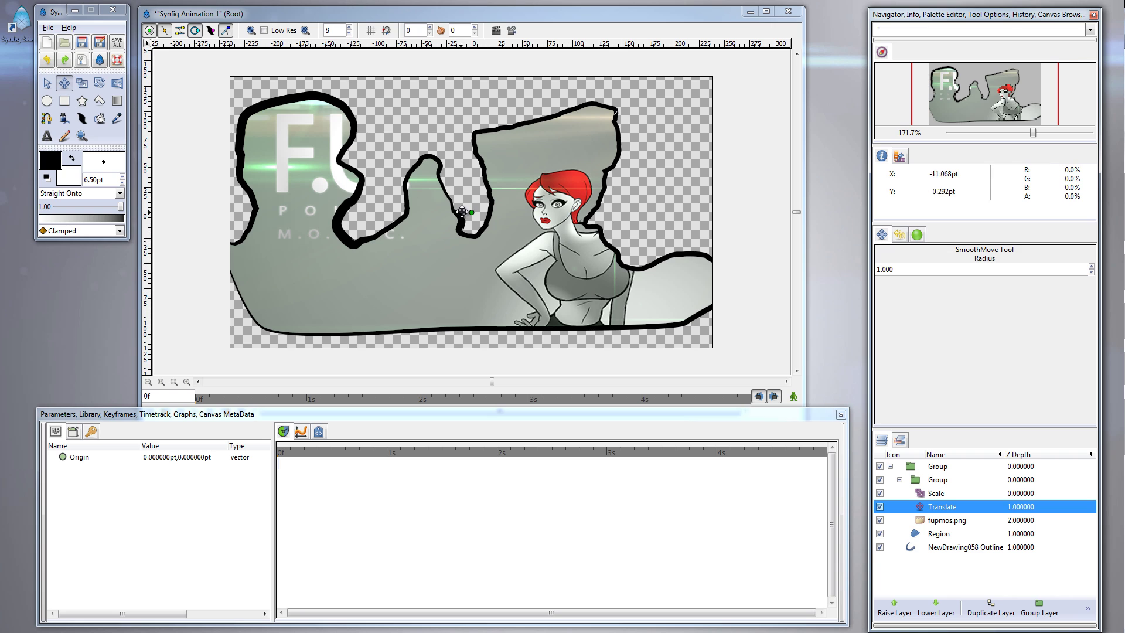
{"action": "left_click", "coordinate": [47, 83]}
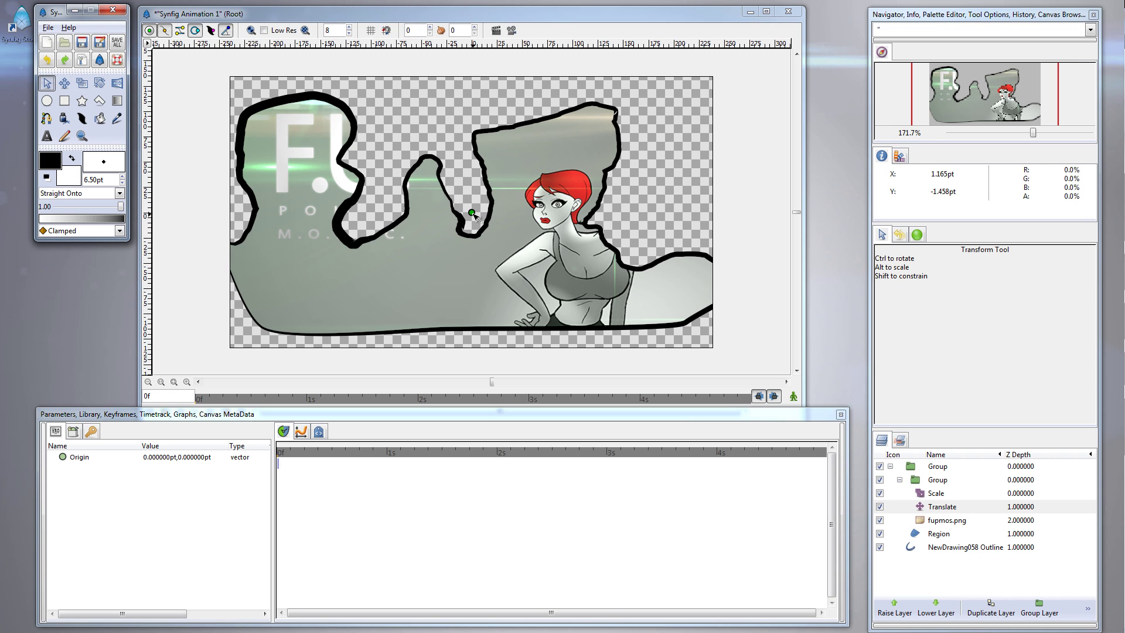
{"action": "left_click_drag", "start_coordinate": [471, 213], "coordinate": [398, 258]}
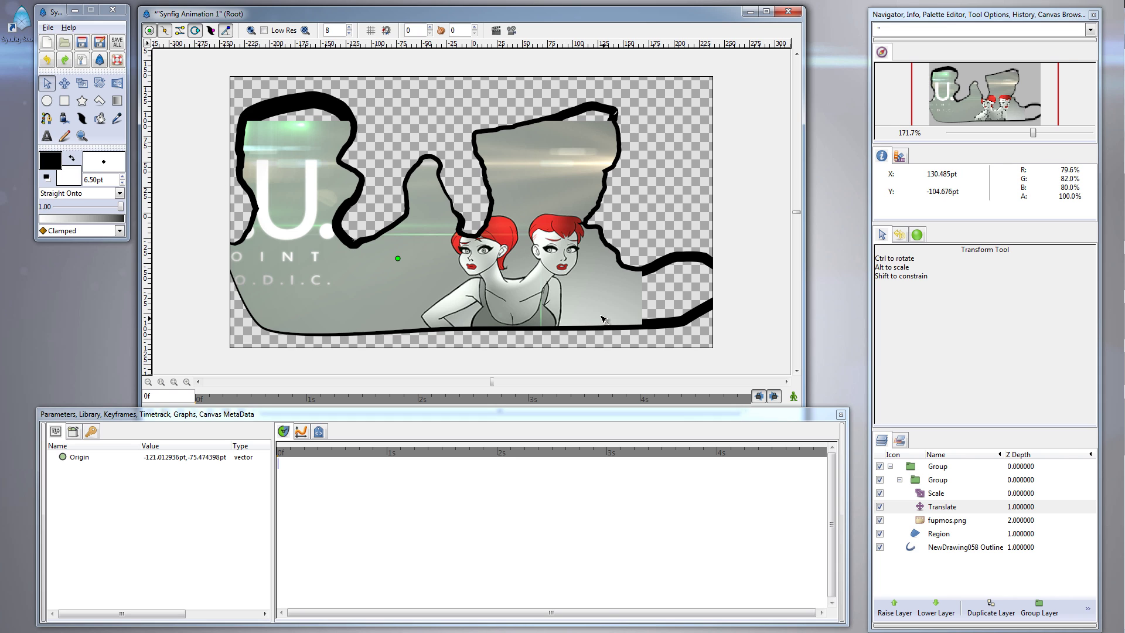
Set the Amount of the Scale layer in the nested group to 0
{"action": "left_click", "coordinate": [937, 493]}
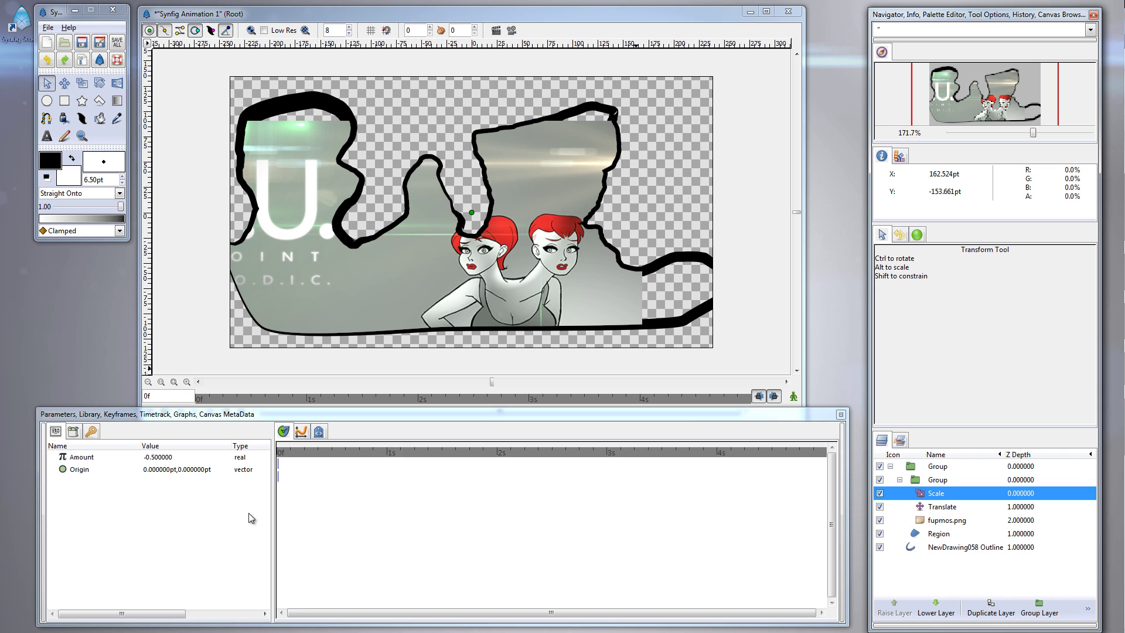
{"action": "left_click", "coordinate": [159, 458]}
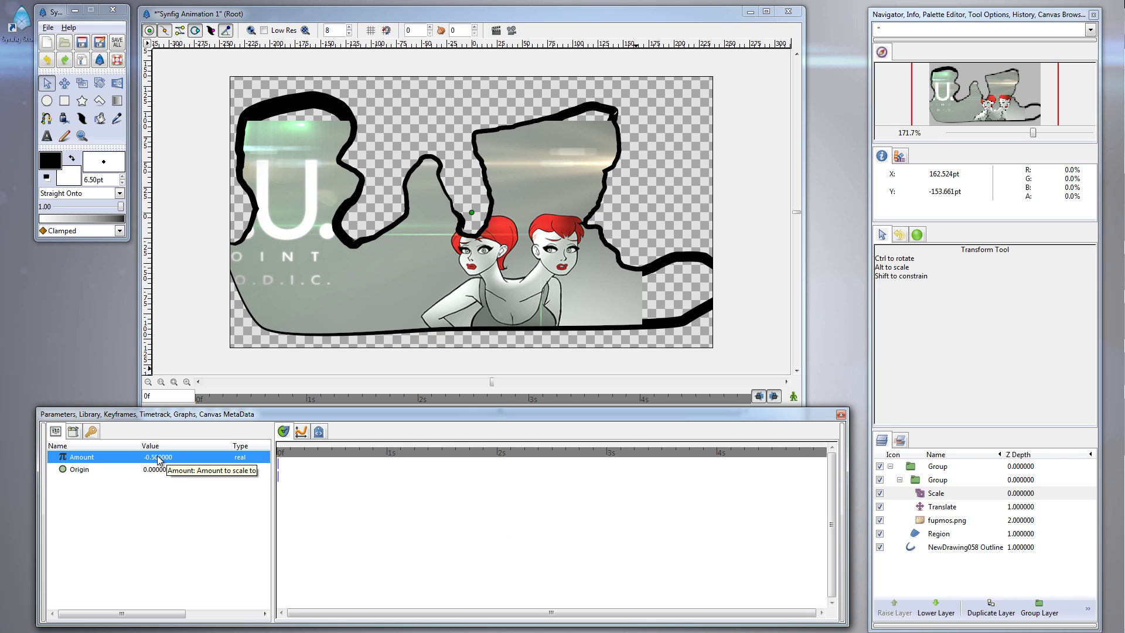
{"action": "left_click", "coordinate": [159, 458]}
{"action": "type", "text": "0"}
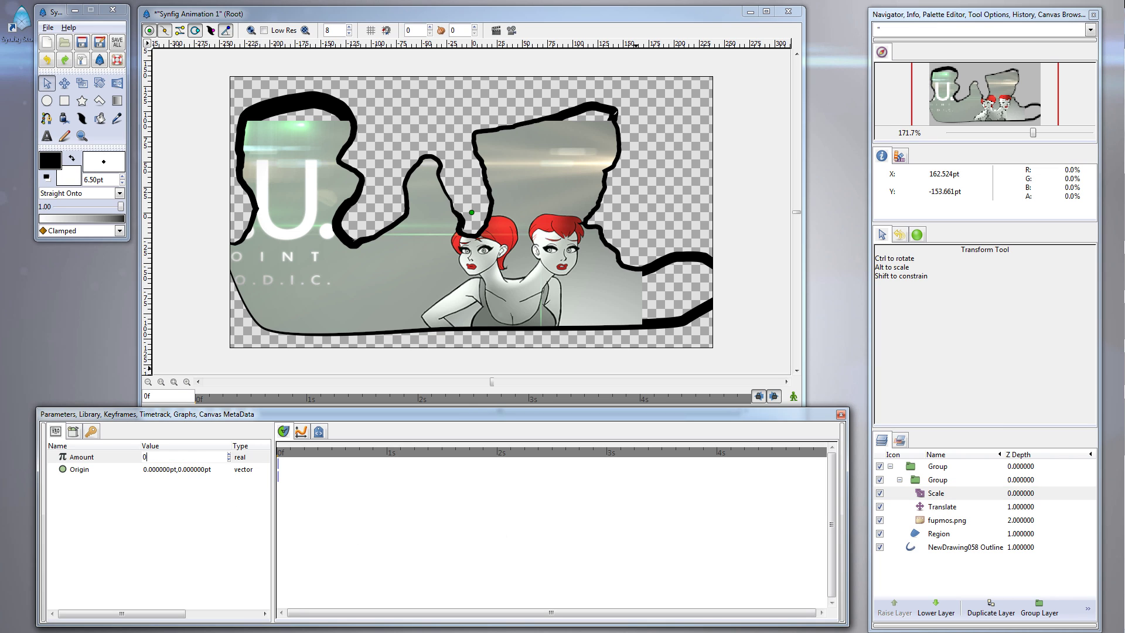
{"action": "key", "text": "Return"}
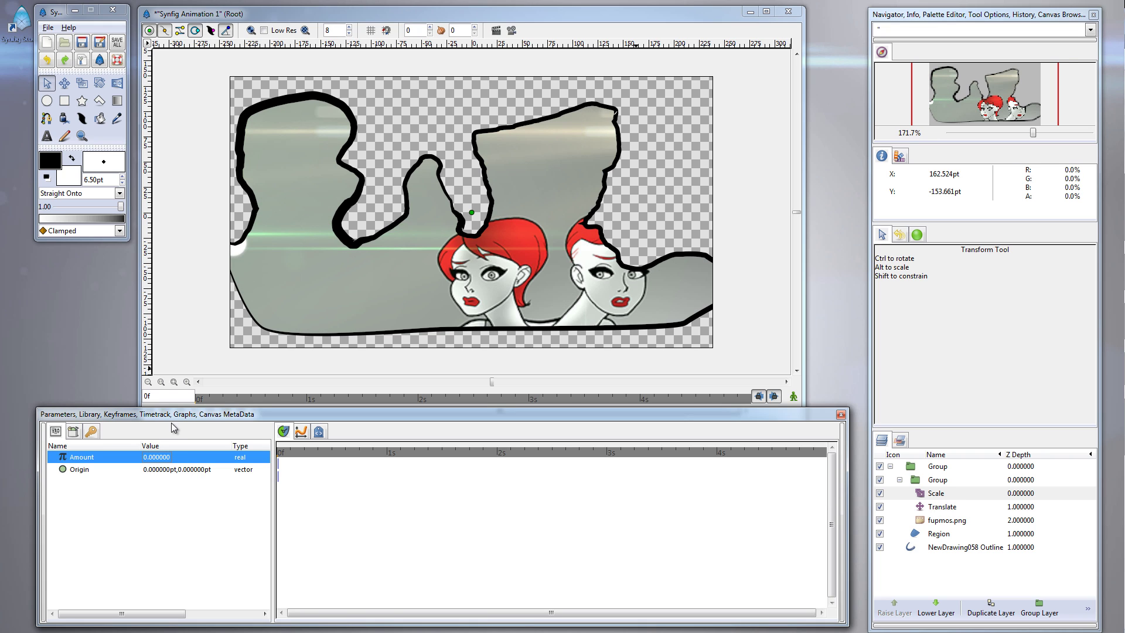